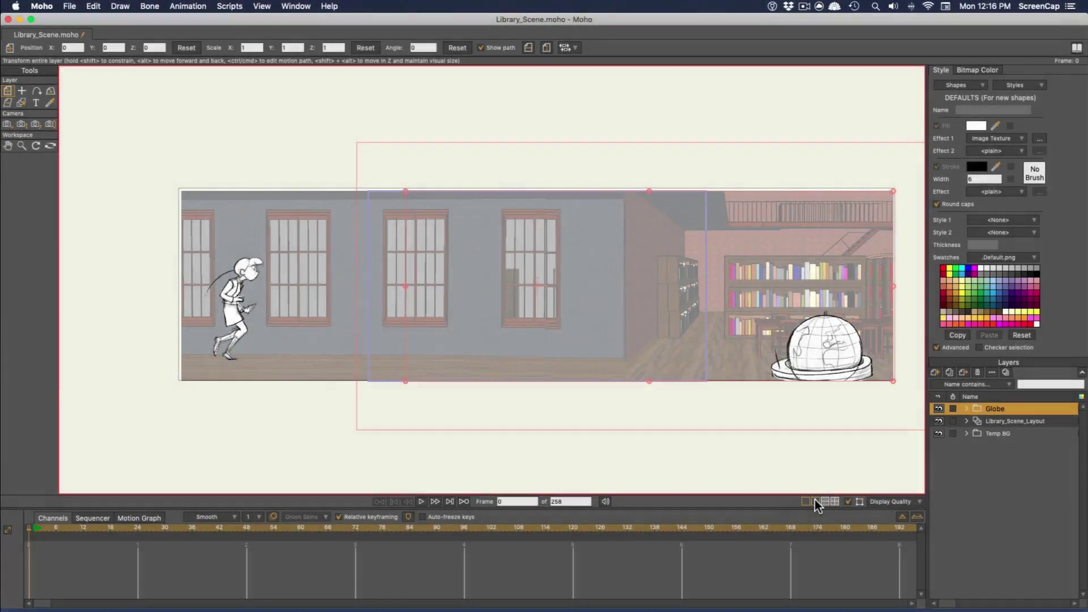
- Split the workspace into two side-by-side views, make the first one wider, and frame the scene in the second
left_click(814, 501)
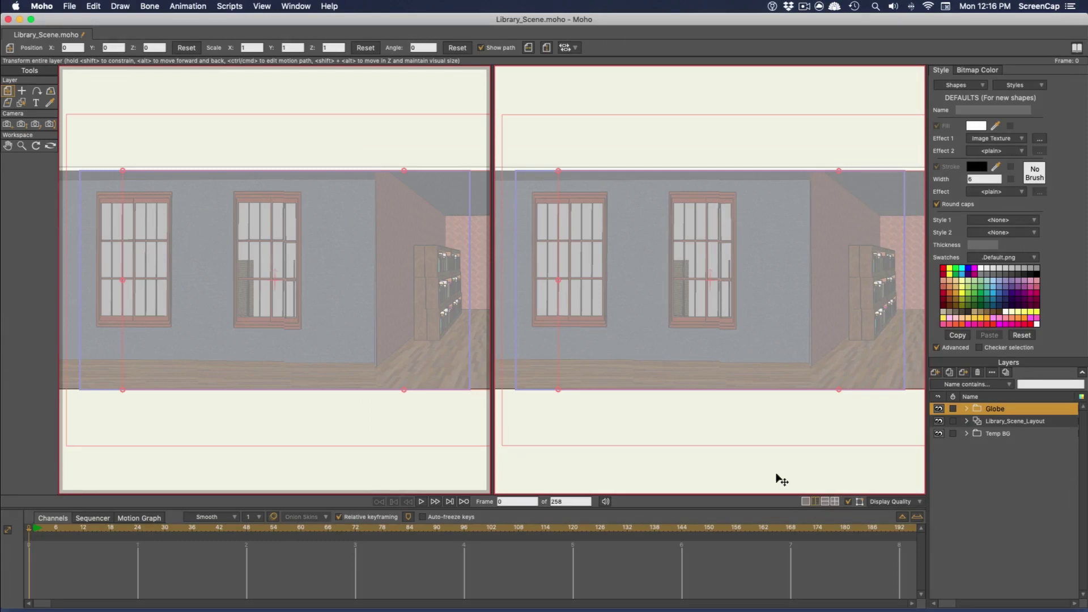
scroll(667, 355, "down", 3)
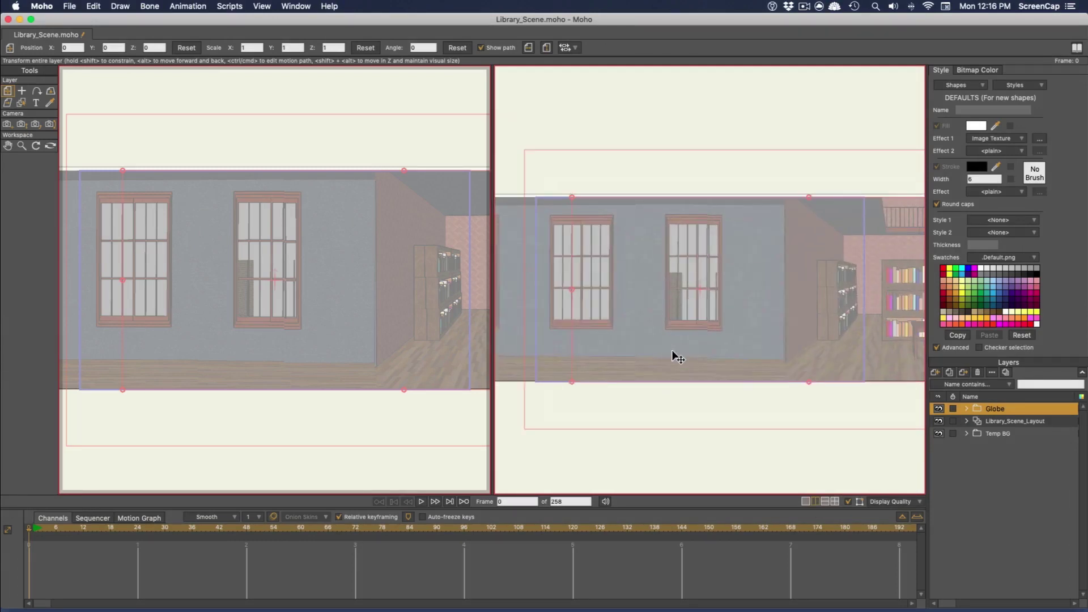
scroll(629, 417, "up", 1)
left_click_drag(629, 417, 844, 425)
left_click_drag(268, 403, 268, 403)
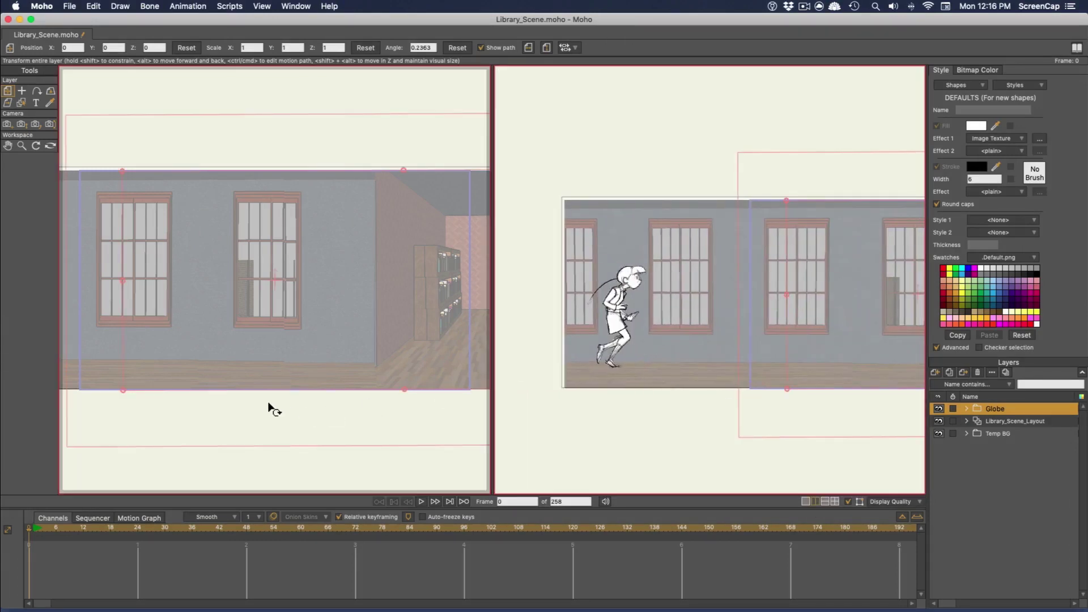
left_click_drag(493, 263, 582, 266)
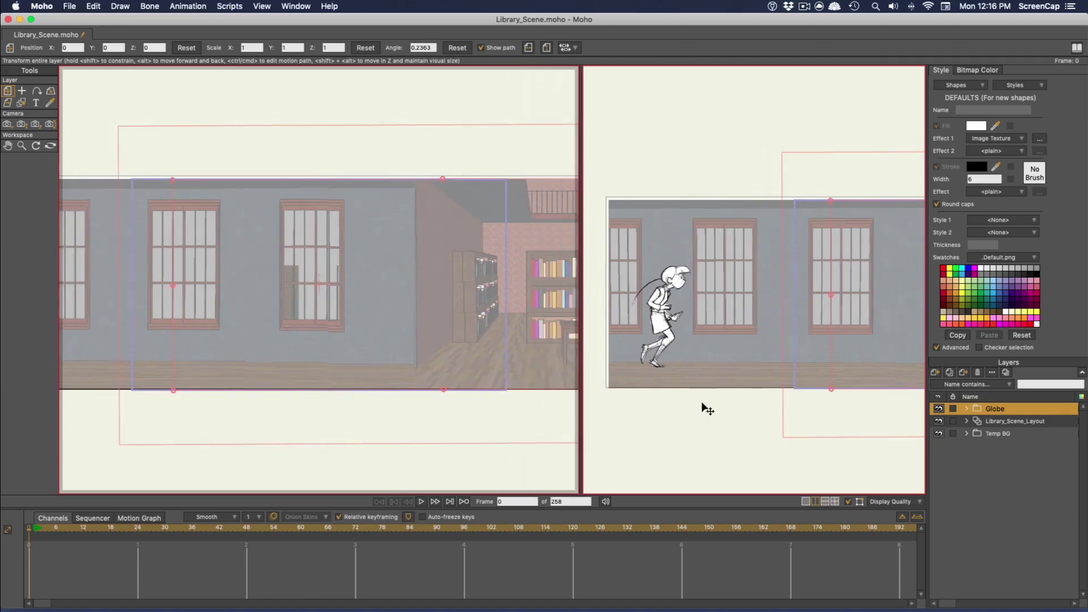
left_click_drag(919, 330, 764, 309)
scroll(765, 309, "down", 2)
left_click_drag(825, 371, 798, 375)
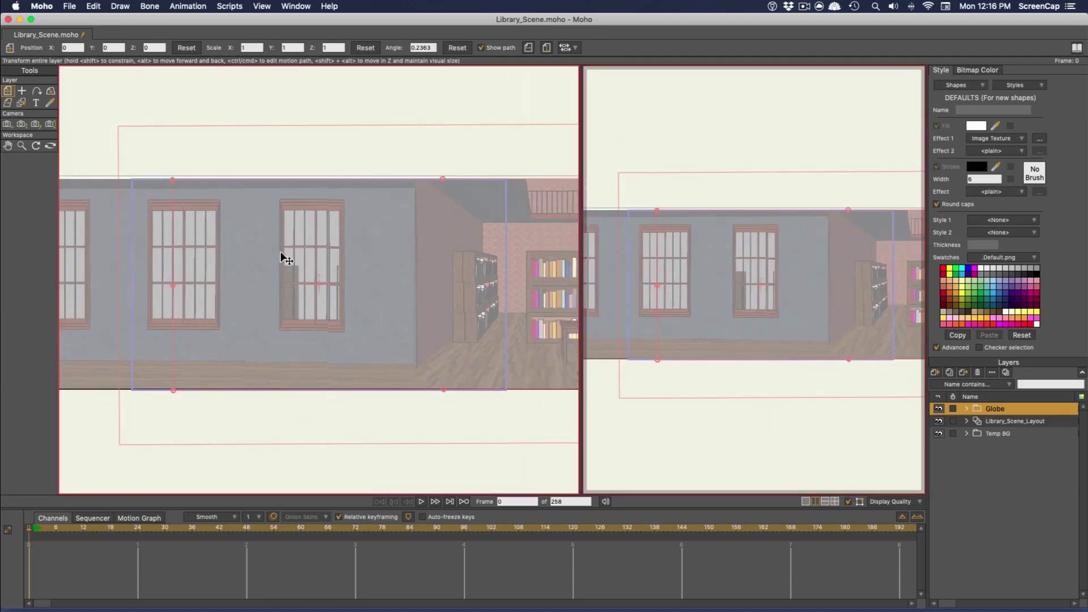
- Orbit the wider view to a steep side angle and bring the Globe layer forward to about Z 0.16
left_click(50, 146)
left_click_drag(222, 272, 451, 263)
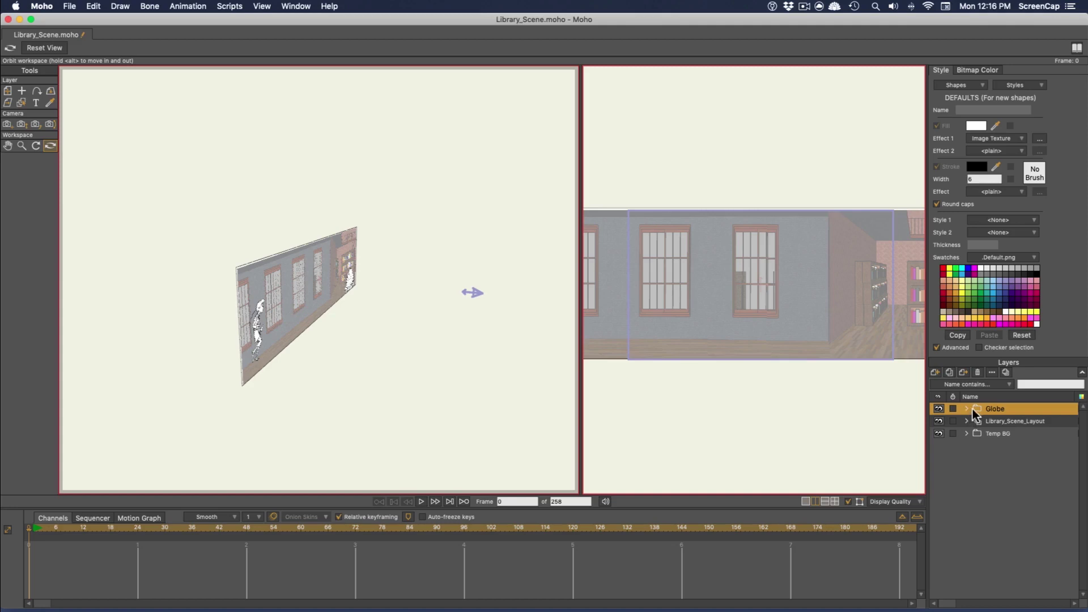
left_click(7, 92)
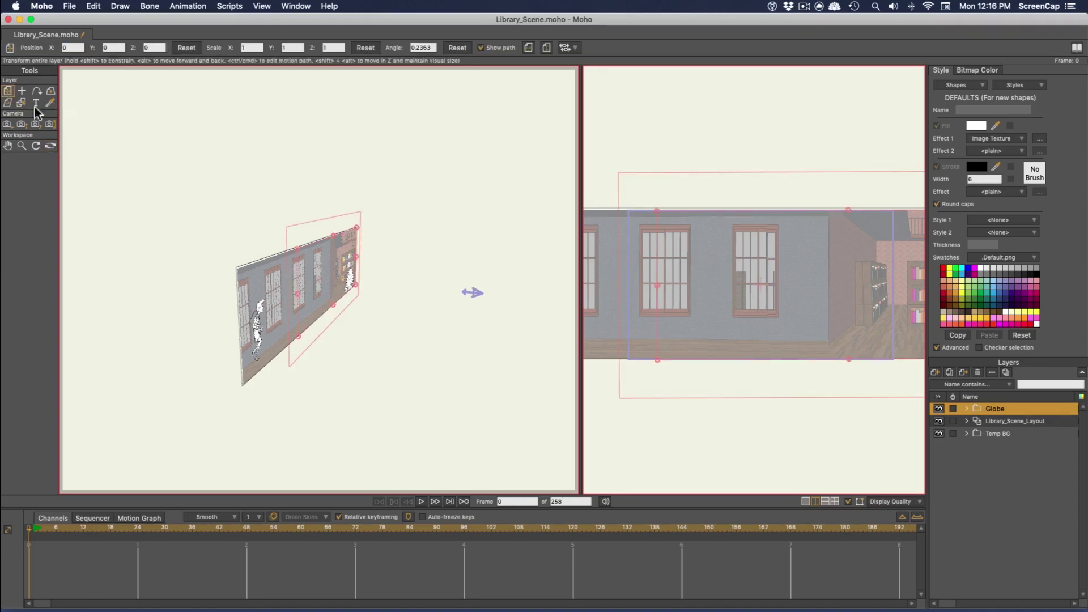
left_click_drag(352, 283, 376, 289)
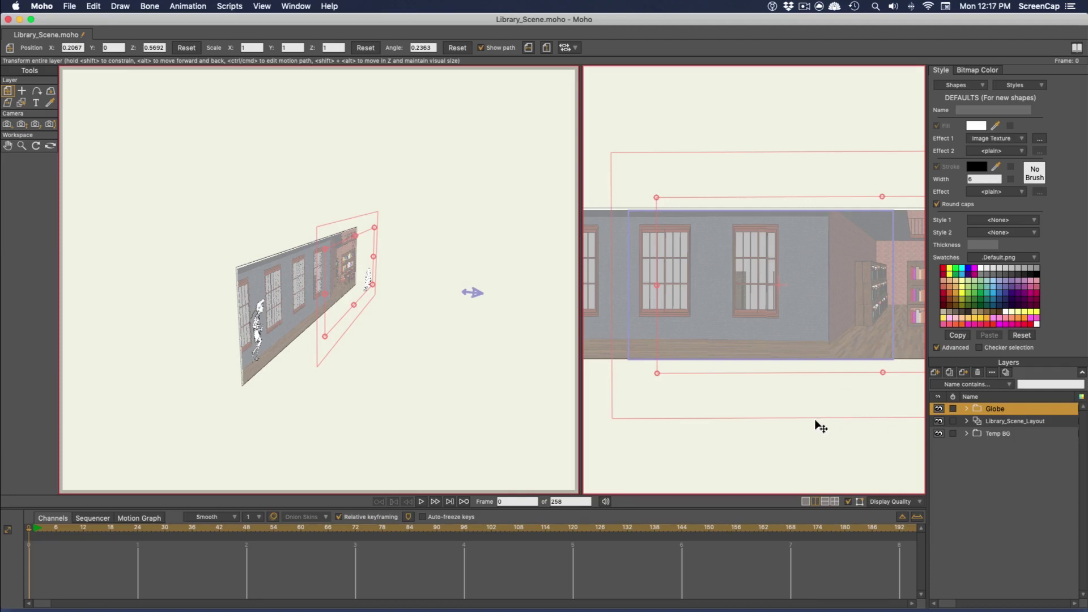
left_click_drag(821, 426, 645, 435)
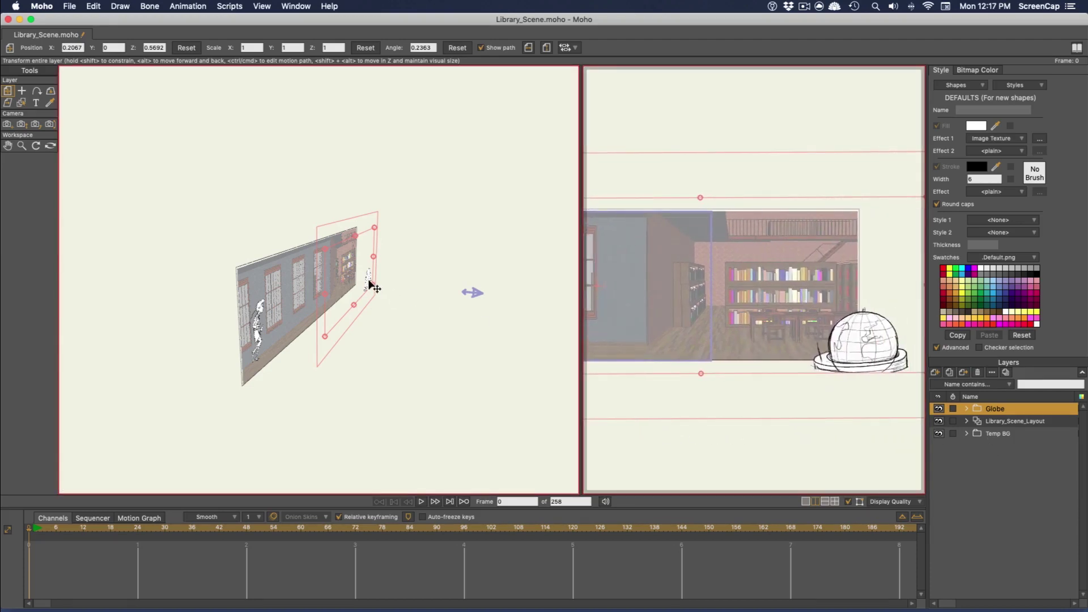
left_click_drag(372, 285, 356, 286)
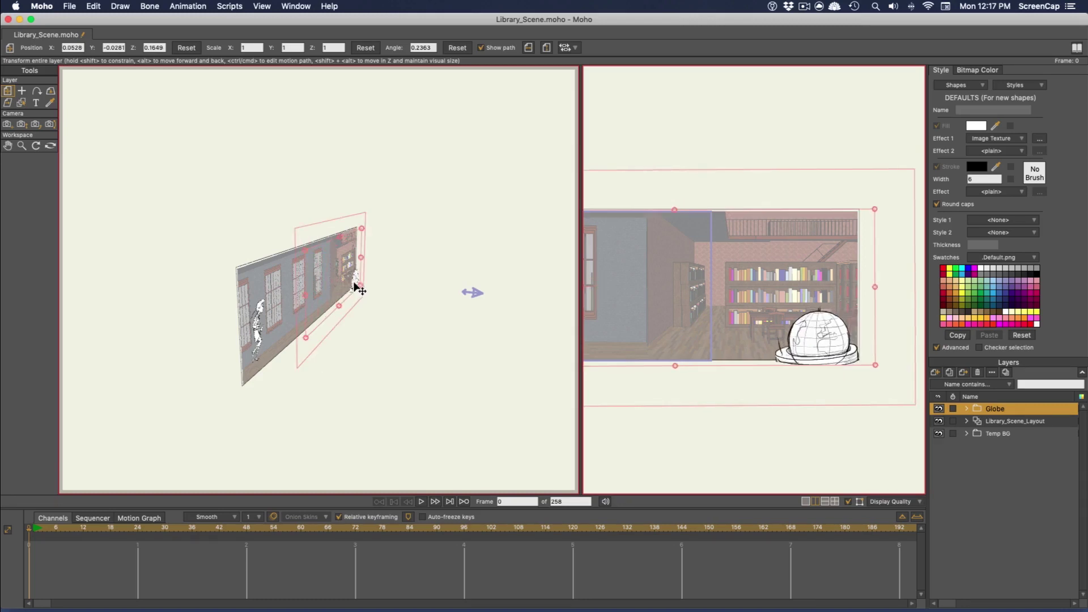
- Push the Temp BG layer back in depth to about Z -4.70, away from the character and globe
left_click(1004, 434)
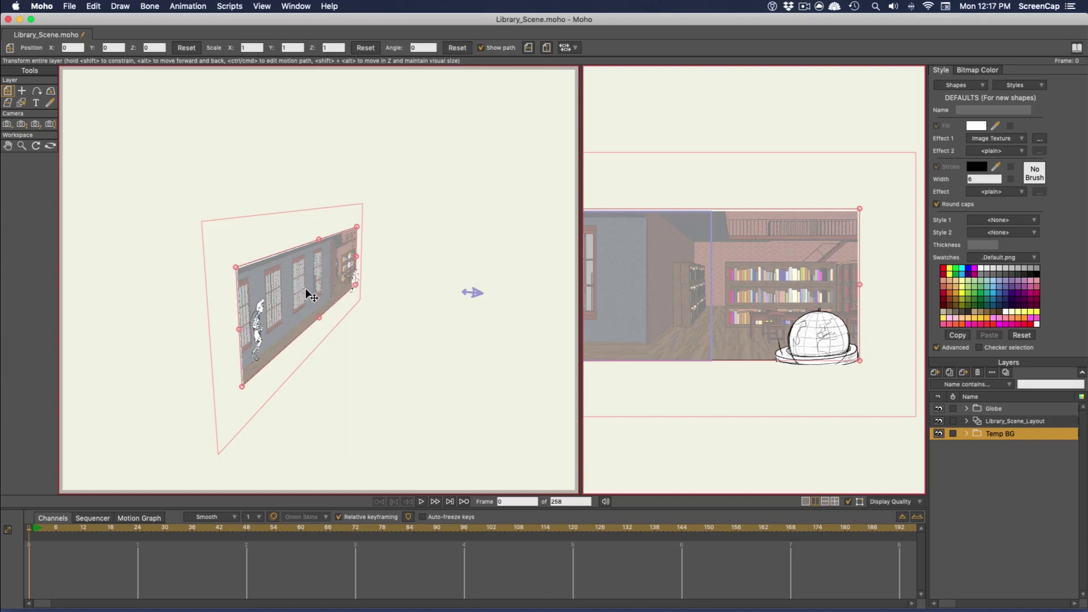
left_click_drag(309, 294, 112, 239)
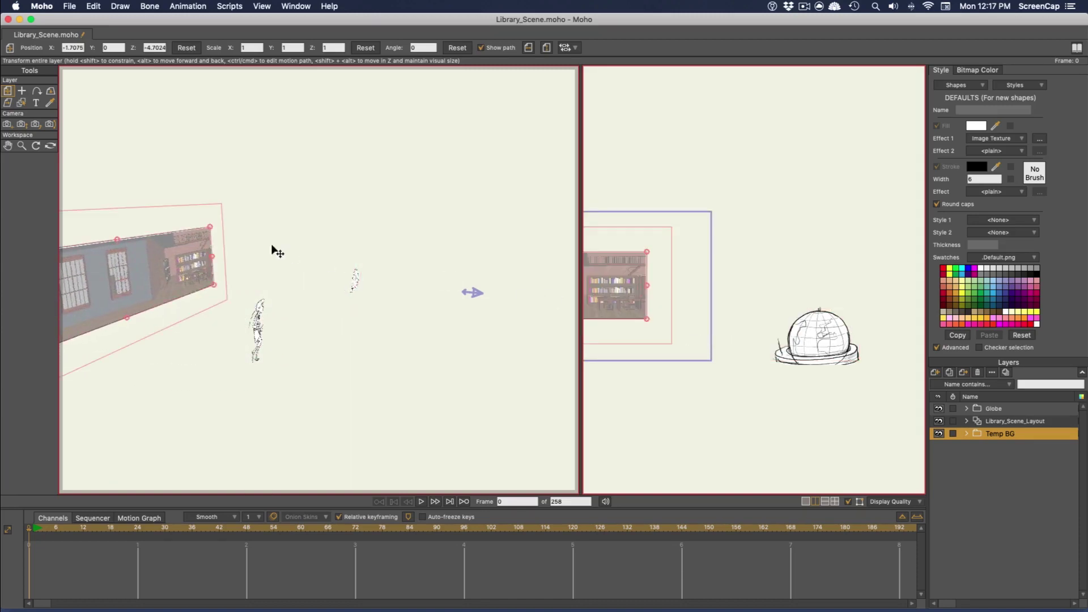
left_click_drag(210, 229, 325, 141)
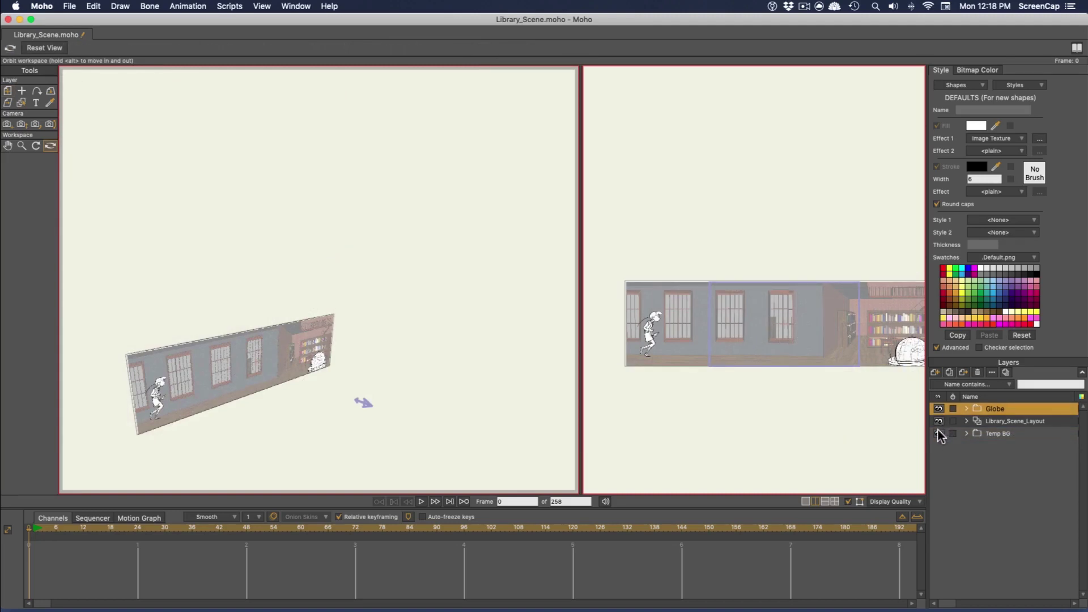
- Hide the Temp BG layer so only the character and globe sketches are displayed
left_click(938, 433)
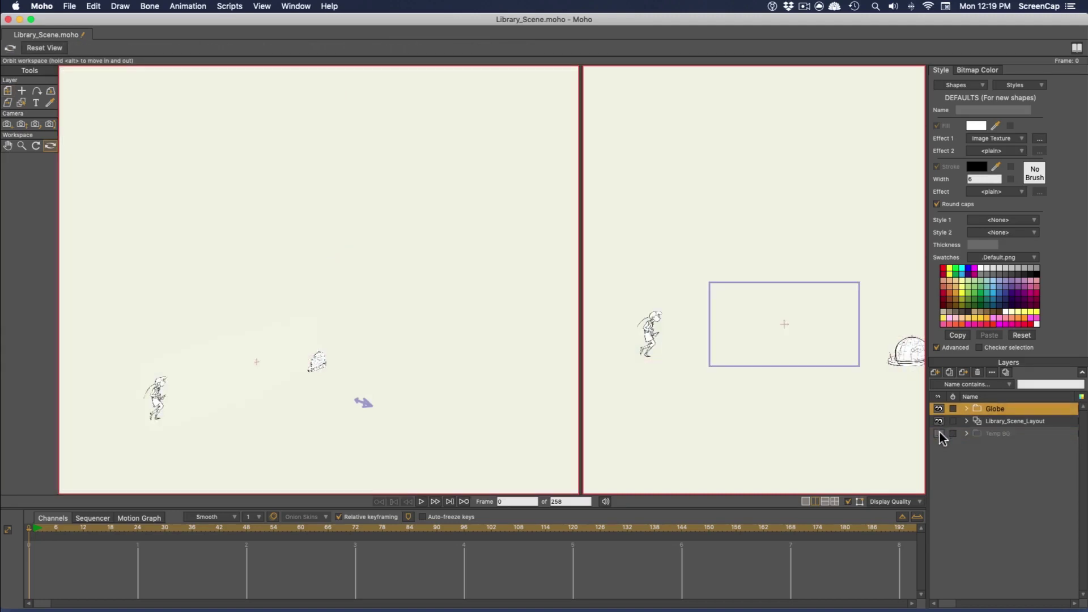
mouse_move(446, 441)
left_mouse_down()
mouse_move(413, 442)
mouse_move(343, 403)
mouse_move(179, 269)
mouse_move(253, 311)
mouse_move(431, 295)
left_mouse_up()
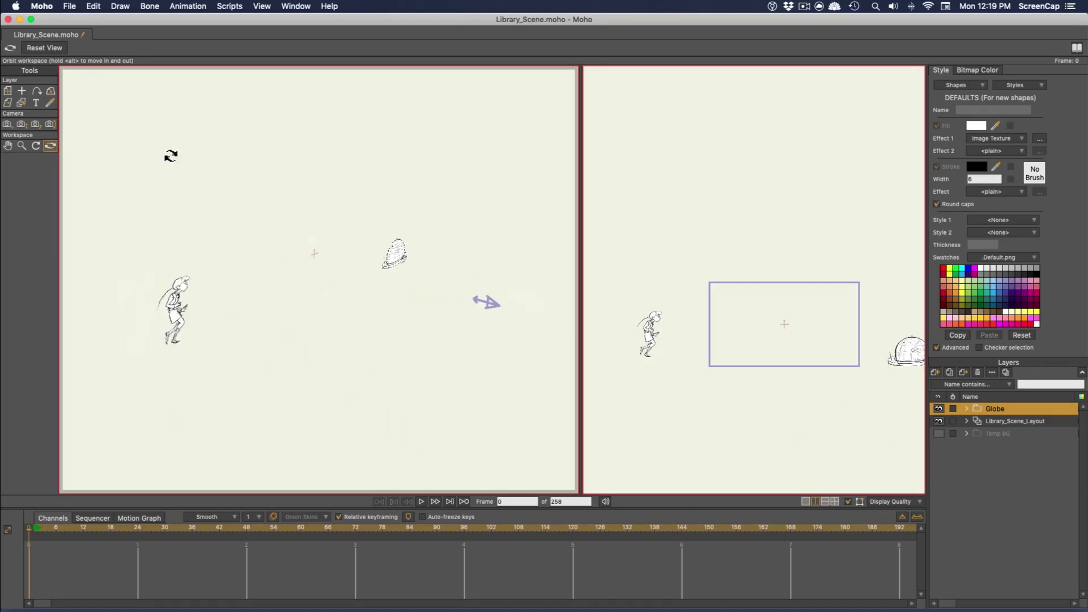
- Import Large Library(Modded).obj from the 3D Model folder as a 3D object layer with Scale to Moho enabled
left_click(71, 12)
mouse_move(126, 225)
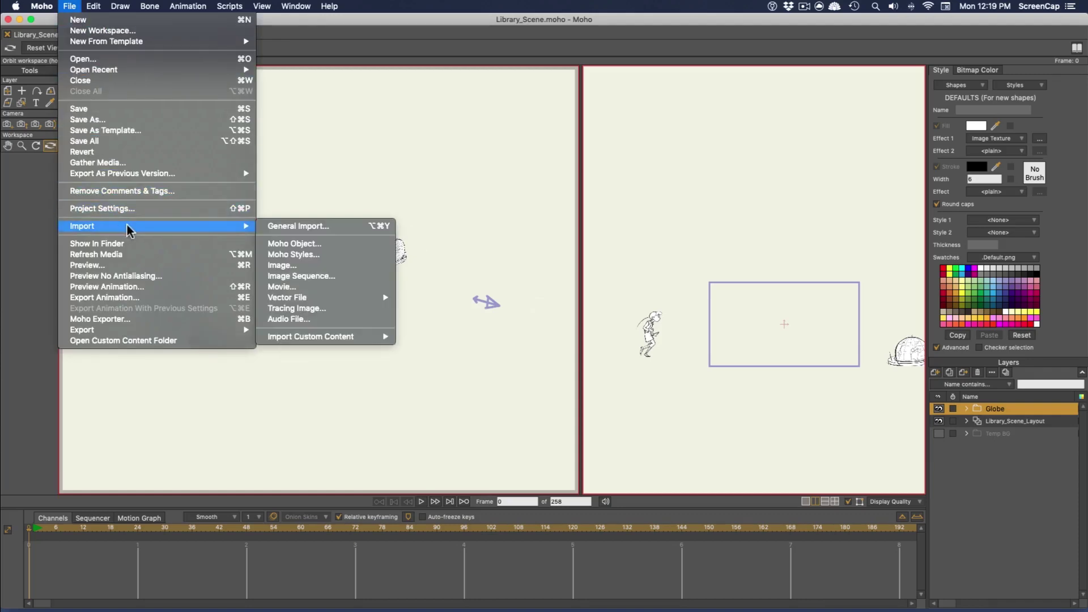
left_click(338, 225)
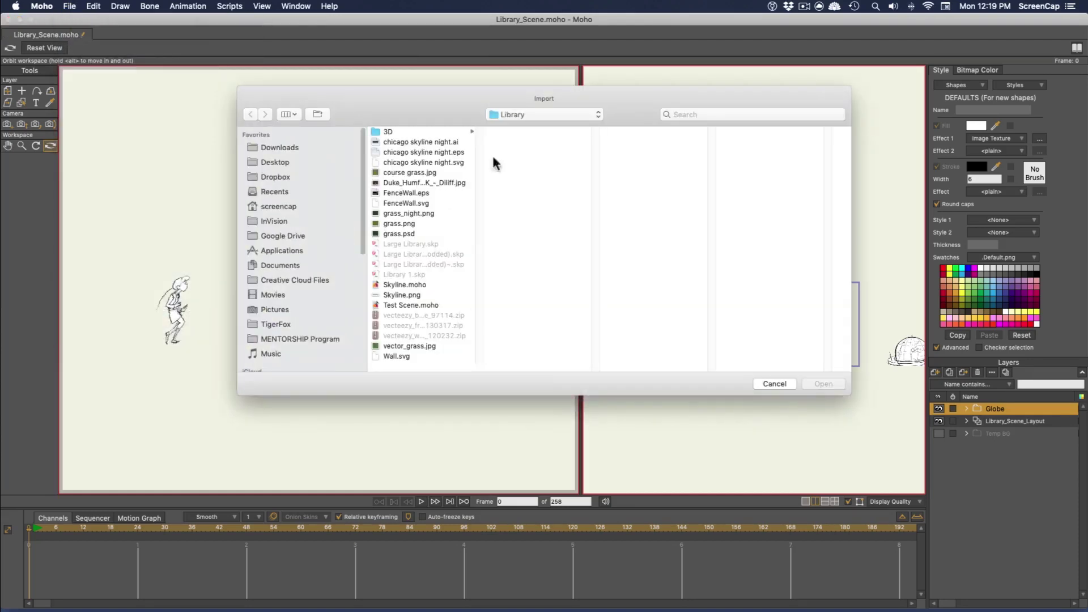
left_click(519, 116)
left_click(522, 124)
left_click(629, 132)
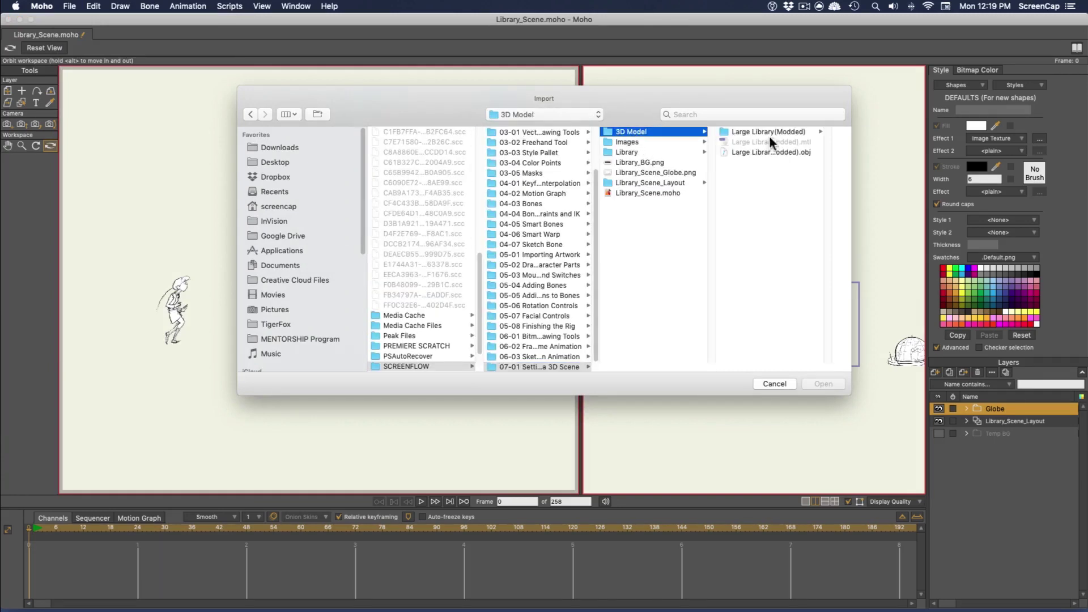
left_click(759, 152)
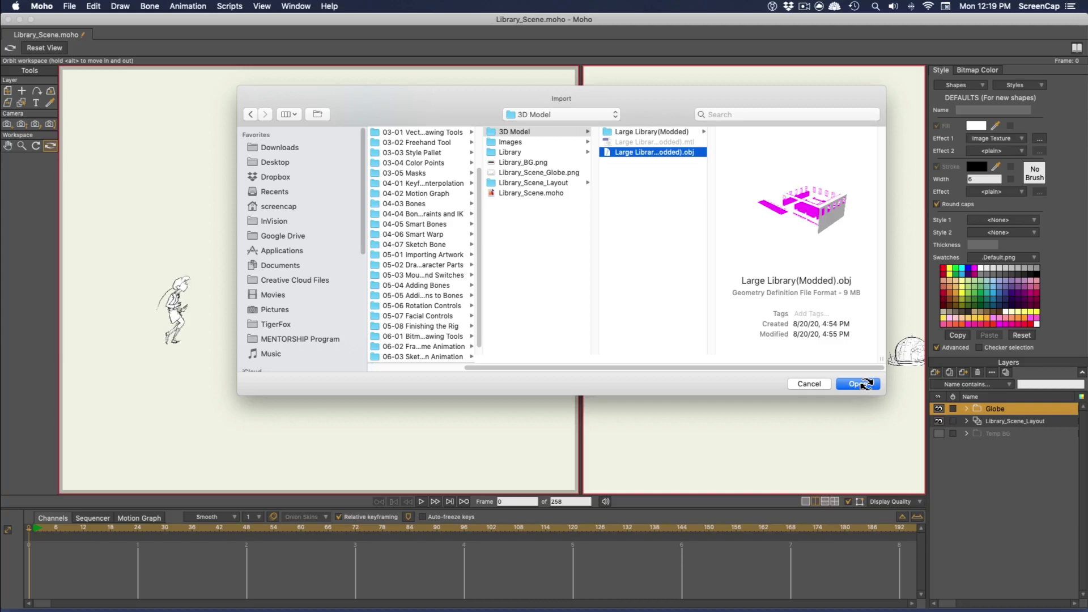
left_click(863, 384)
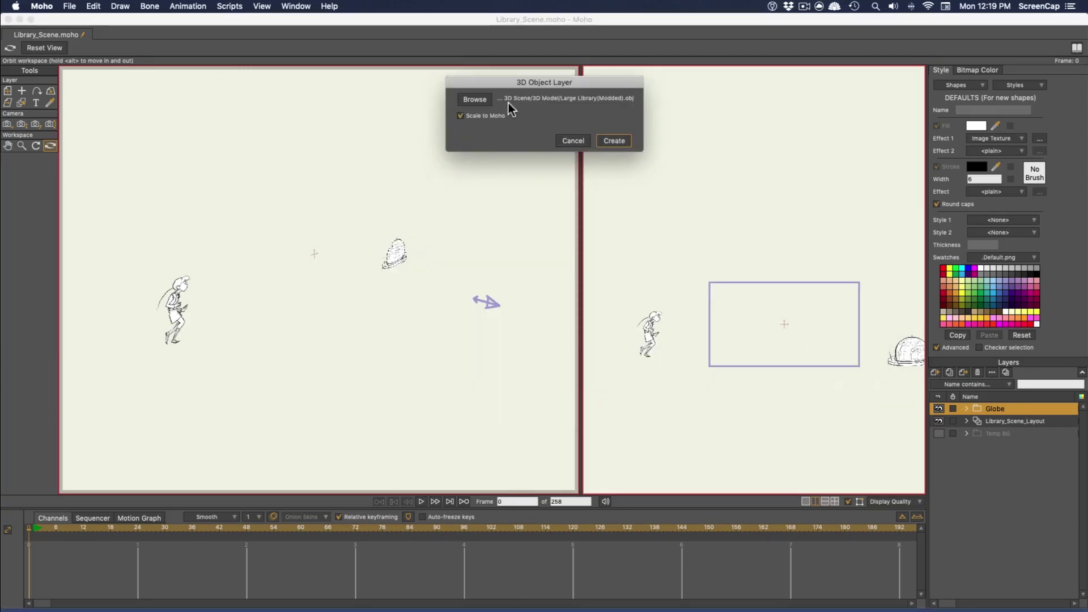
left_click(612, 140)
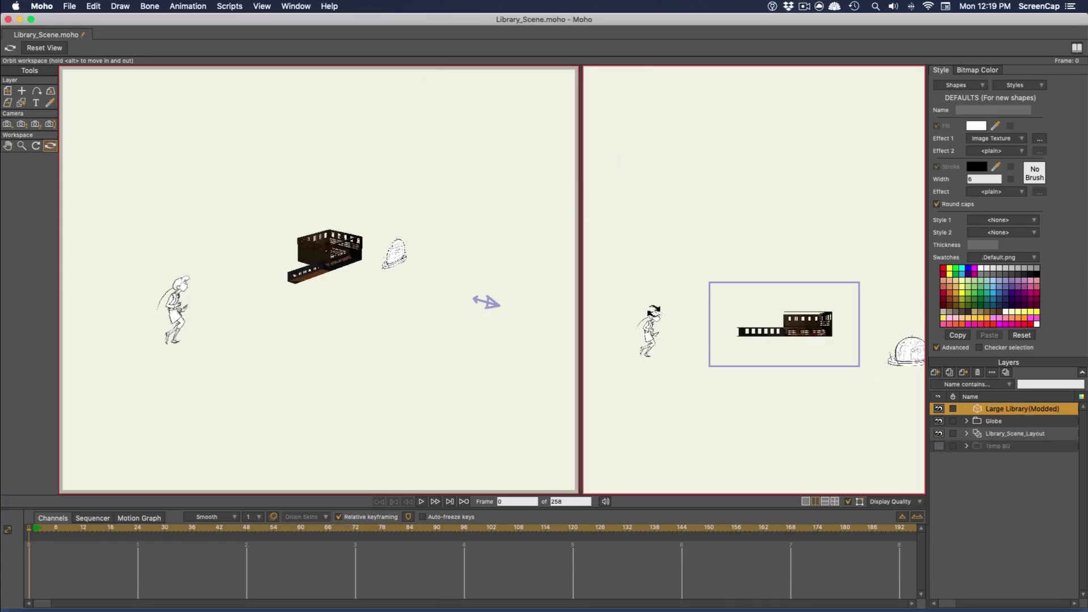
- Scale the imported library model up uniformly to about 5.29 with the Transform Layer tool
left_click_drag(291, 376, 299, 362)
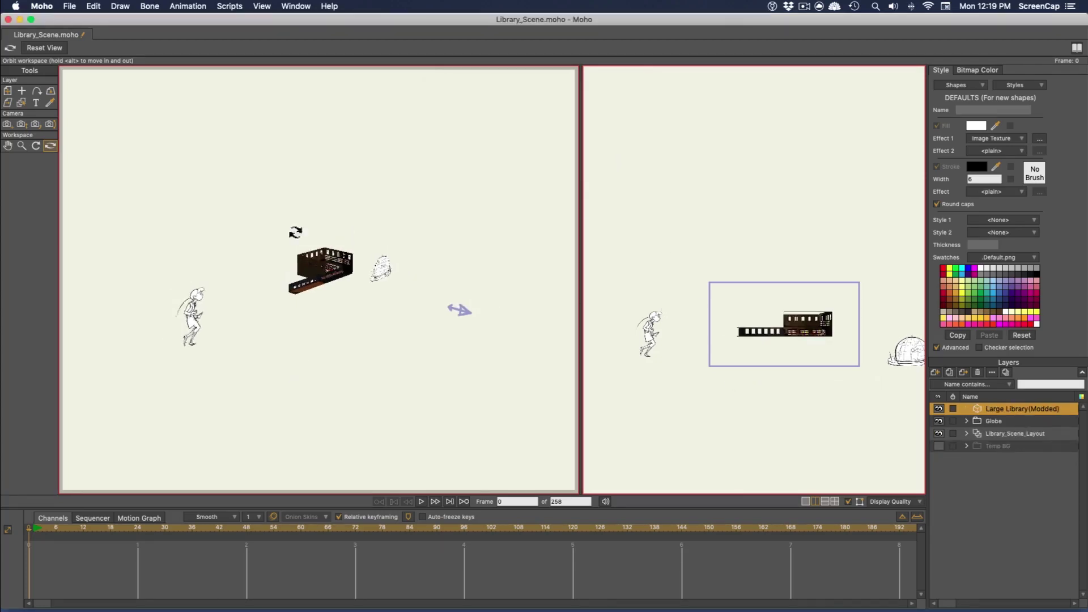
left_click(7, 91)
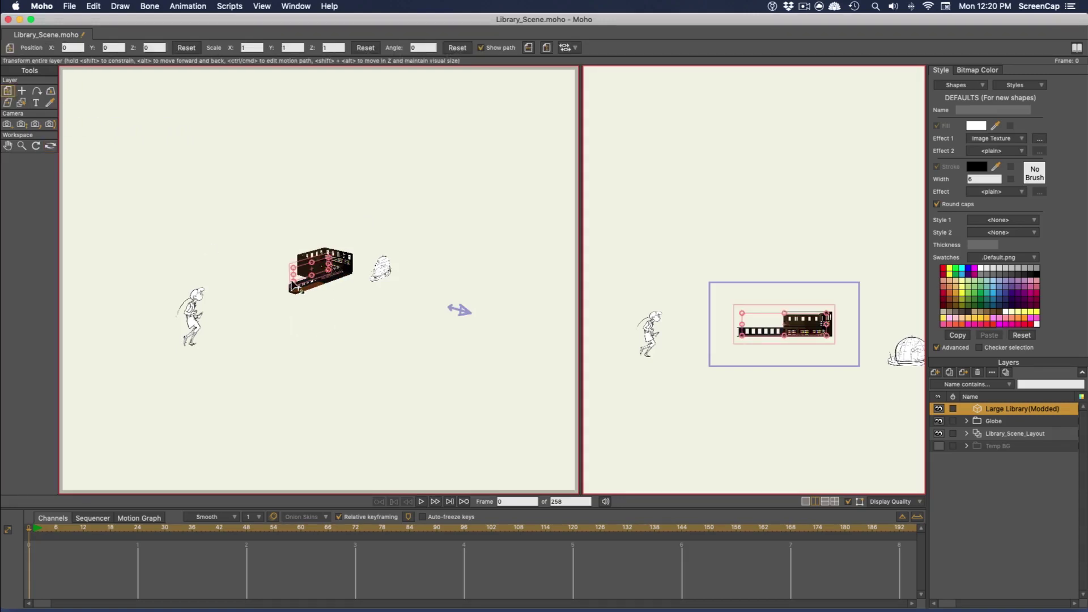
left_click_drag(296, 286, 112, 368)
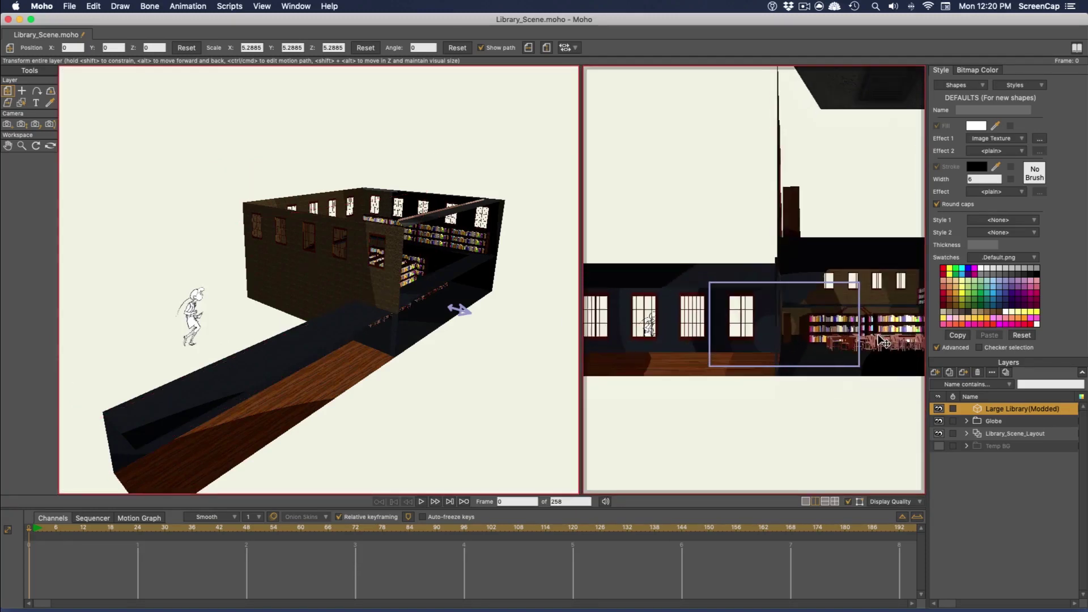
- Position the library model behind the character at about X -0.35, Y 0.63, Z -2.04
left_click_drag(879, 333, 878, 335)
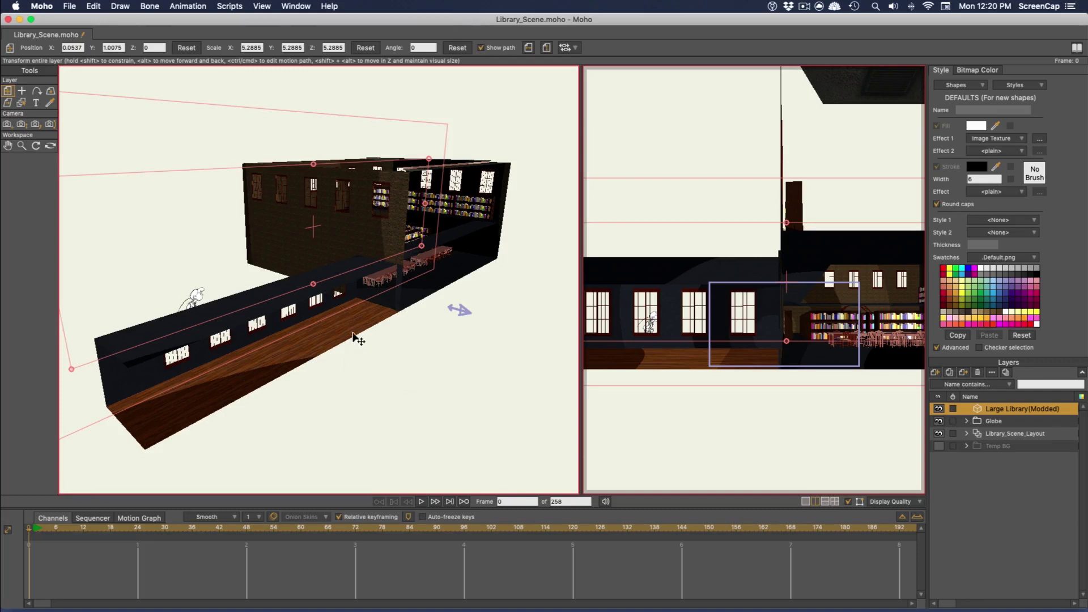
mouse_move(353, 333)
left_mouse_down()
mouse_move(342, 348)
mouse_move(311, 338)
mouse_move(362, 342)
left_mouse_up()
left_click(50, 145)
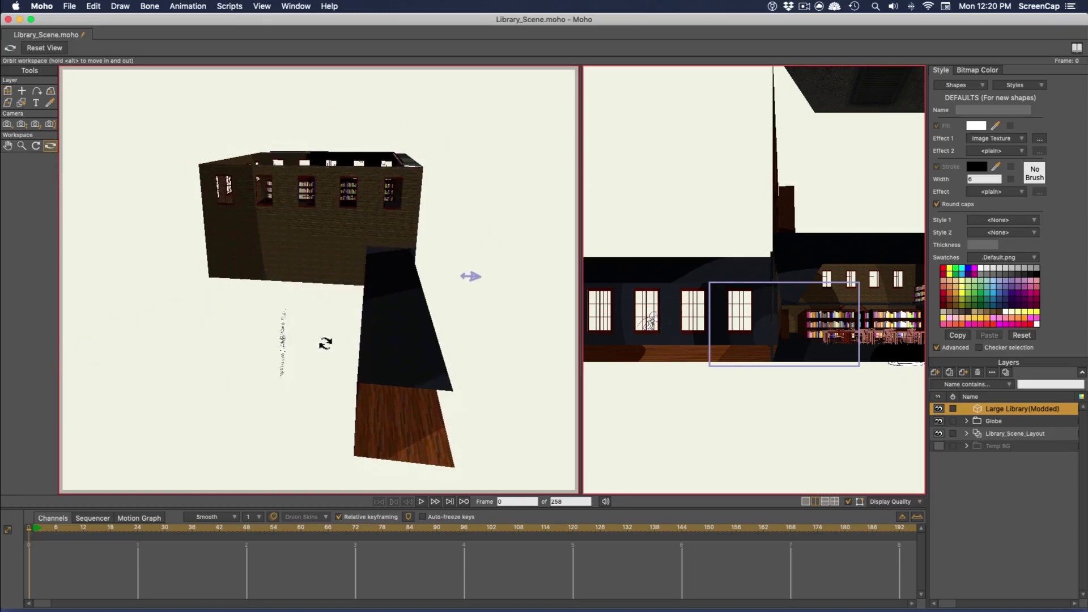
left_click(8, 90)
left_click_drag(322, 245, 376, 386)
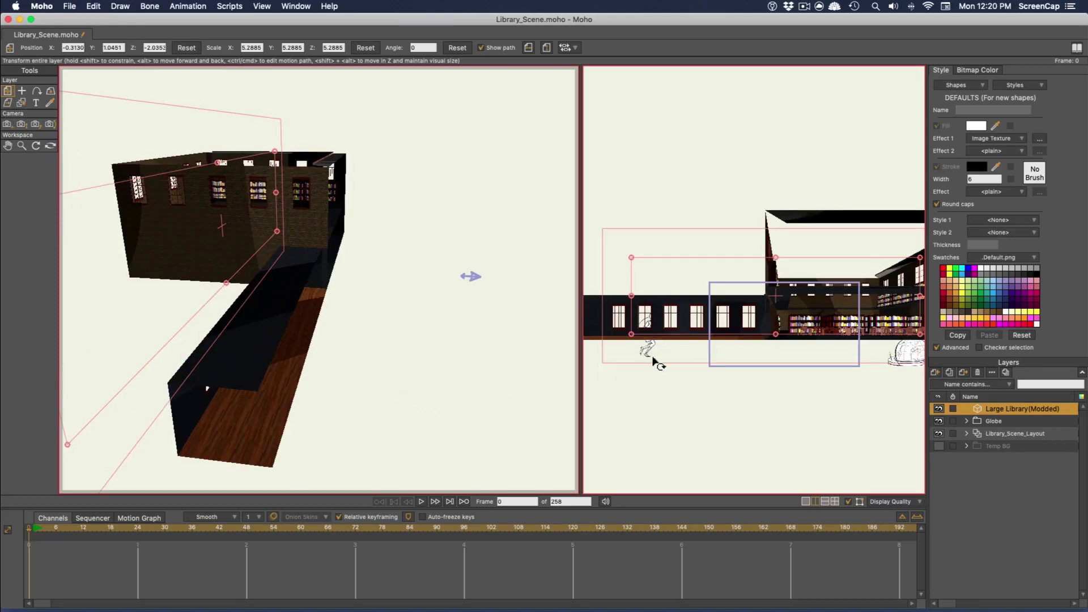
left_click_drag(655, 361, 655, 373)
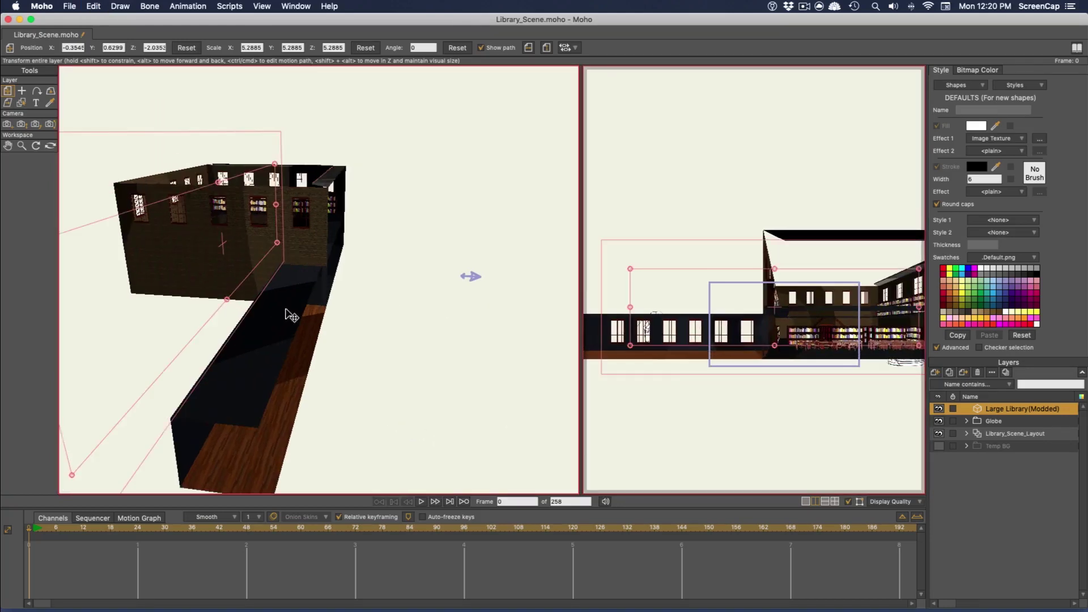
- Enlarge the library model uniformly to about 8.18 and reposition it at about X -0.37, Y 1.20, Z -3.48
scroll(288, 164, "up", 5)
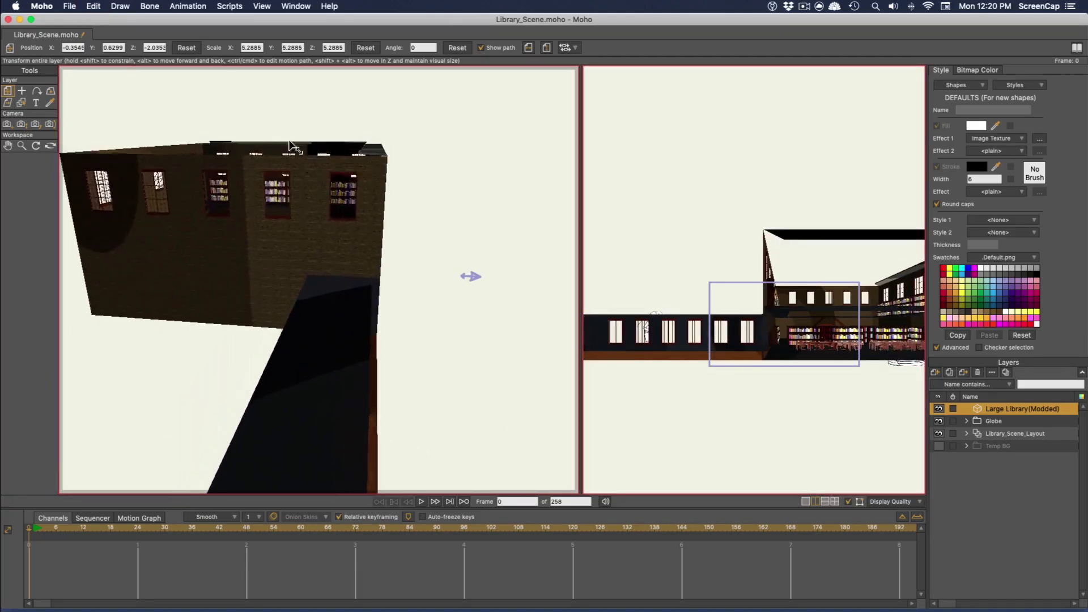
scroll(289, 146, "up", 3)
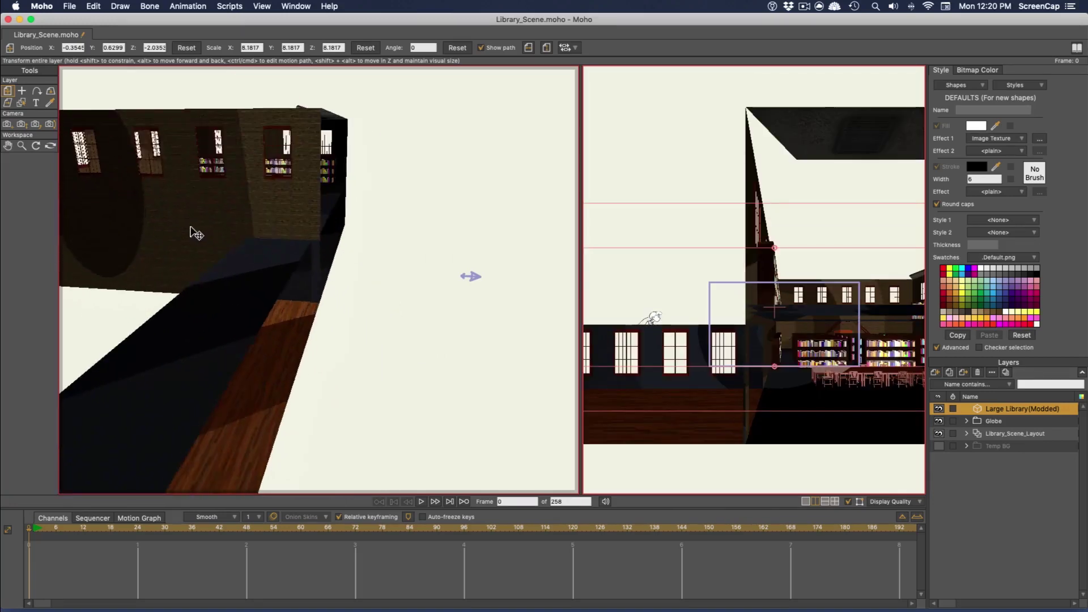
left_click_drag(196, 233, 501, 330)
scroll(667, 360, "up", 5)
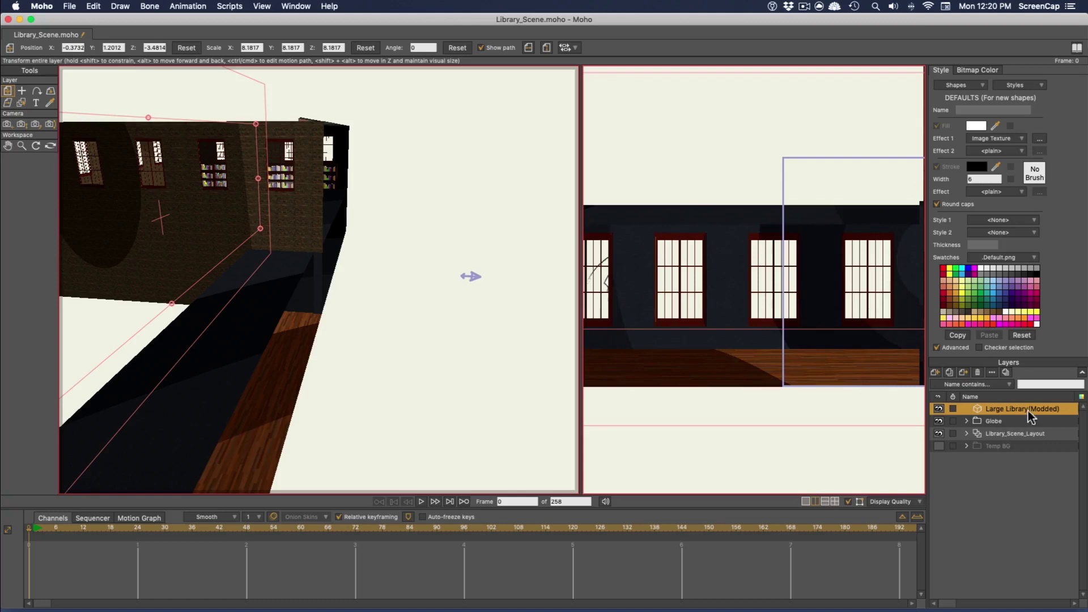
- Reorder the Large Library(Modded) layer to the bottom of the layer stack, below Temp BG
left_click_drag(1029, 412, 1028, 456)
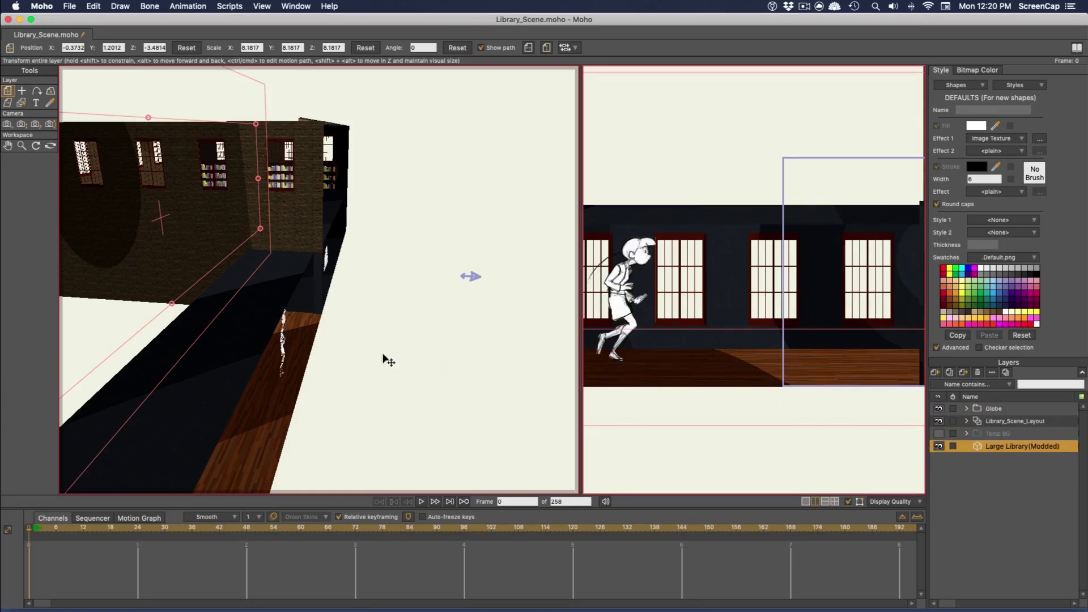
- Enable sorting layers by depth and sorting by true distance in the project settings
left_click(45, 7)
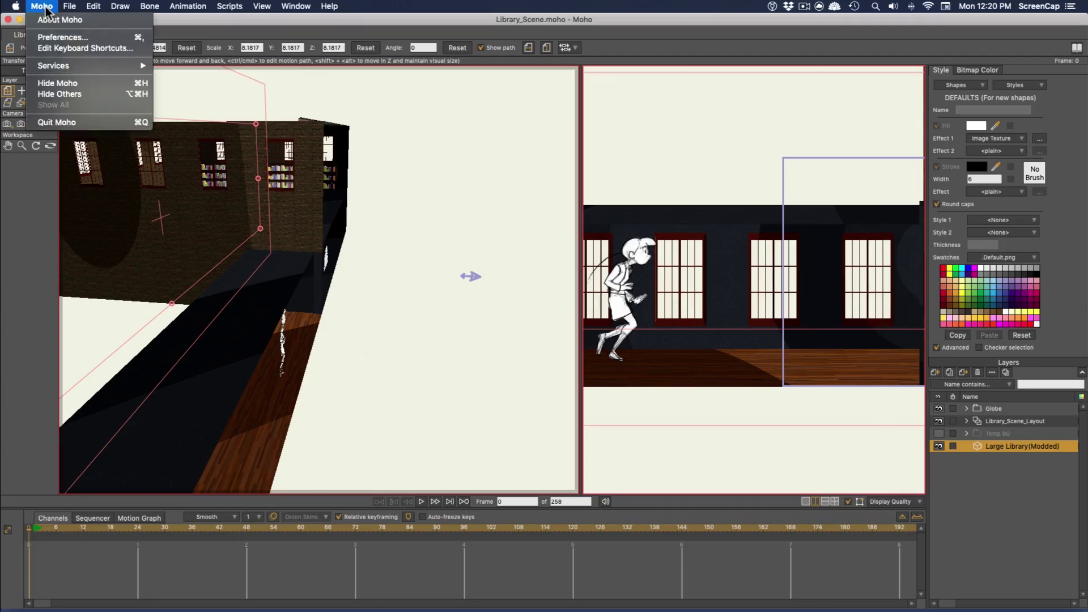
mouse_move(69, 6)
left_click(107, 209)
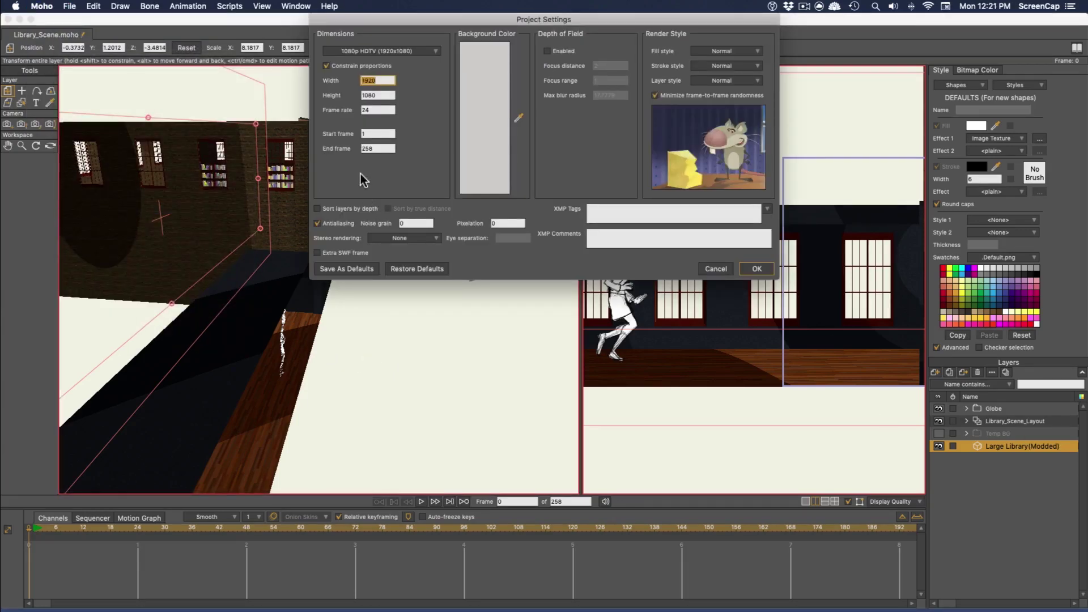
left_click(334, 209)
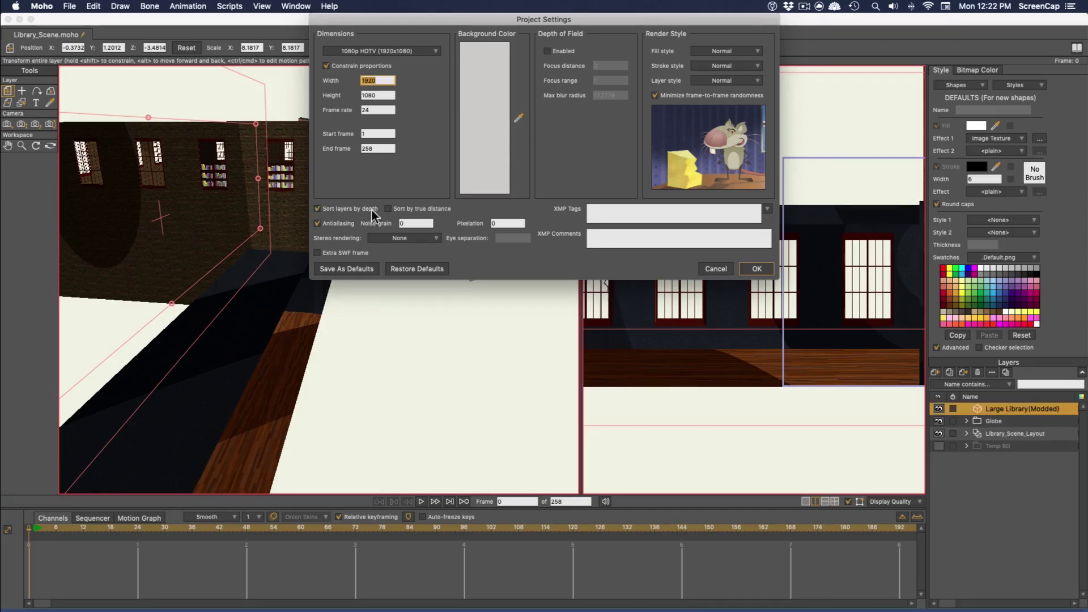
left_click(388, 208)
left_click(755, 268)
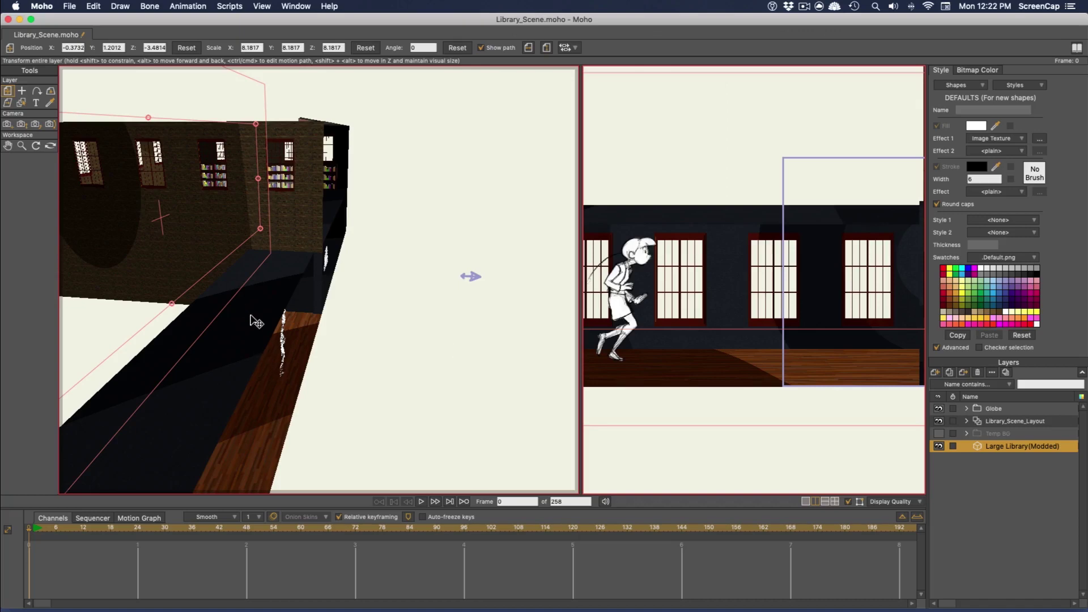
- Move the library model behind the character to about X 2.17, Y 1.20, Z -3.12
left_click_drag(244, 309, 358, 305)
left_click(50, 146)
left_click_drag(300, 385, 372, 240)
key("m")
left_click_drag(709, 294, 702, 340)
- Compare the library model with the Temp BG layer and rescale it to about 9.04, 9.91, 9.47 at about Y 1.71
left_click(938, 433)
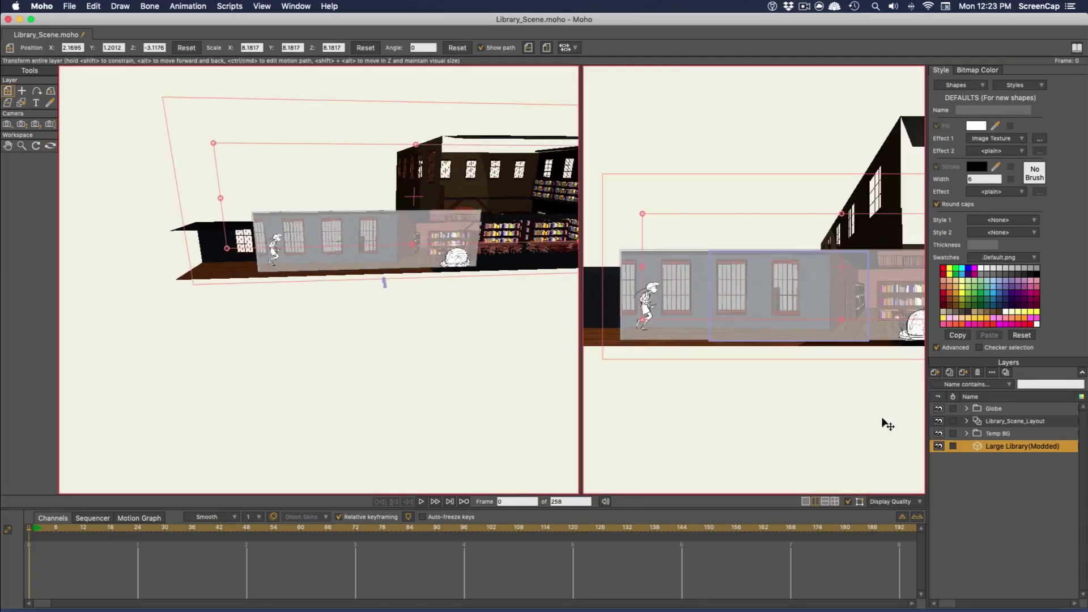
left_click(938, 433)
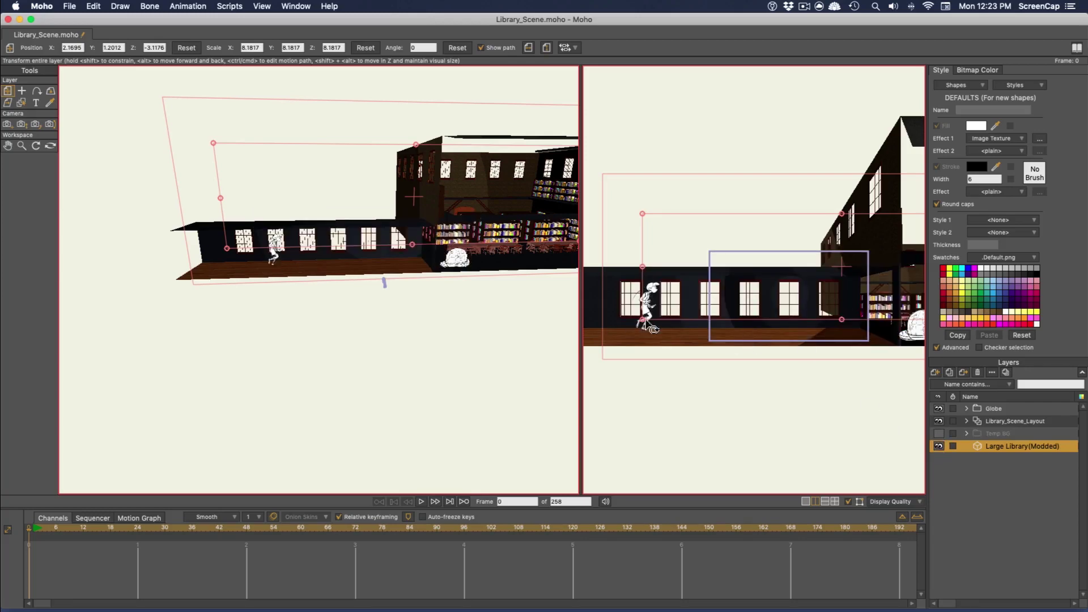
left_click_drag(616, 333, 622, 330)
left_click_drag(826, 318, 798, 306)
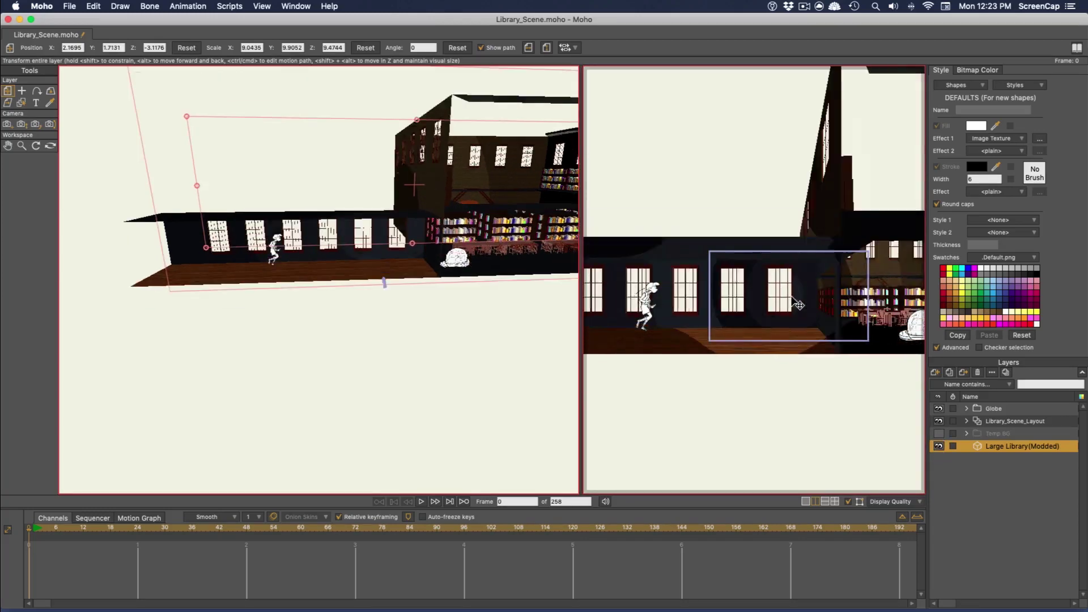
- Refit the library model around the character at about X 1.21, Y 1.61, Z -2.63, scaled to about 8.88, 9.22, 9.06
scroll(649, 321, "up", 3)
left_click(50, 145)
left_click_drag(237, 283, 363, 351)
left_click(8, 90)
left_click_drag(351, 249, 369, 224)
left_click(51, 146)
left_click_drag(482, 396, 382, 340)
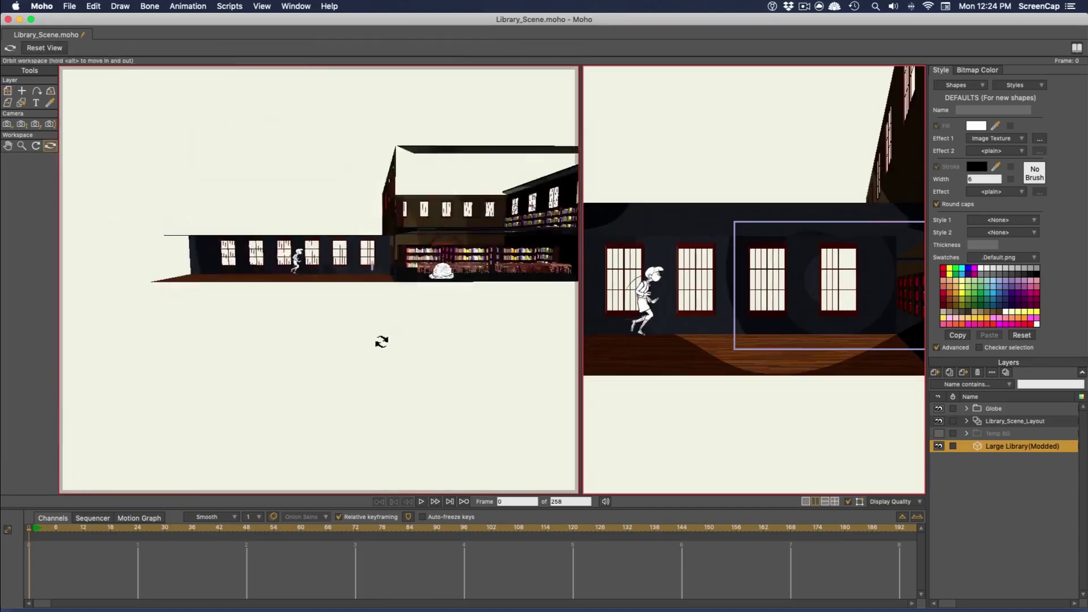
scroll(303, 278, "up", 5)
left_click(8, 91)
left_click_drag(43, 530, 29, 558)
left_click_drag(396, 298, 415, 298)
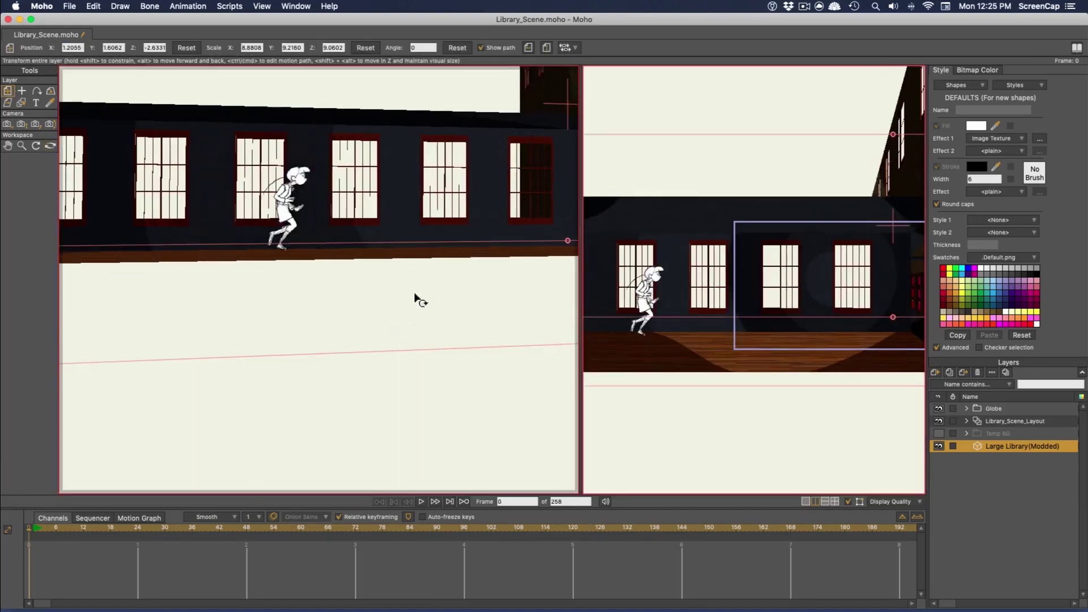
- Check the character's walk along the timeline and fine-tune the library model to about X 1.08, Y 1.62, scaled to about 9.01, 9.35, 9.20
left_click_drag(581, 334, 462, 334)
left_click_drag(42, 530, 518, 551)
left_click_drag(750, 281, 742, 282)
left_click_drag(854, 170, 851, 176)
scroll(827, 187, "down", 5)
scroll(769, 220, "up", 5)
left_click_drag(770, 220, 770, 213)
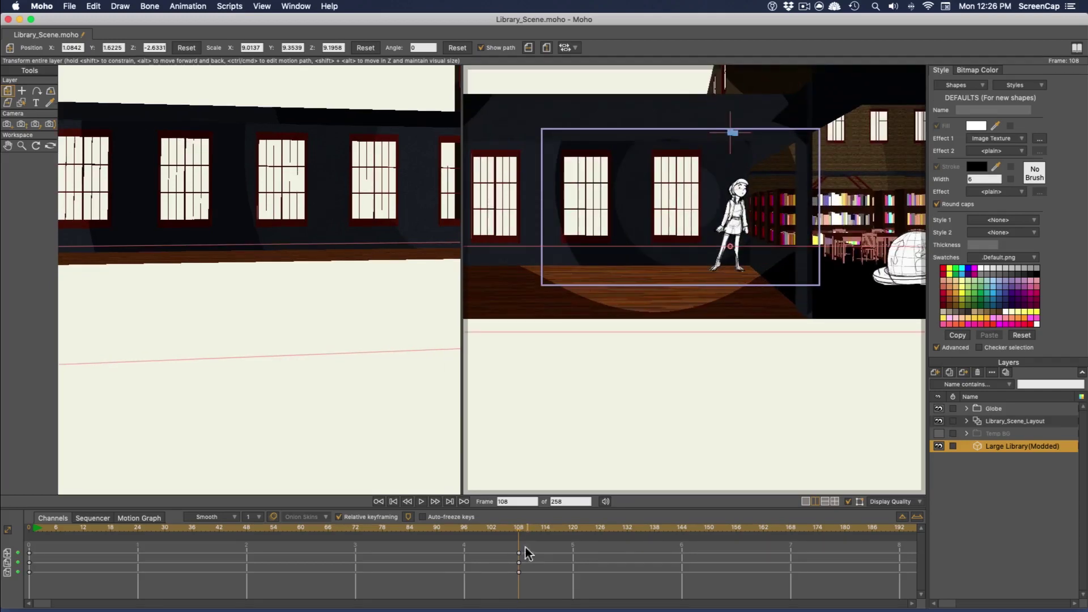
left_click(30, 531)
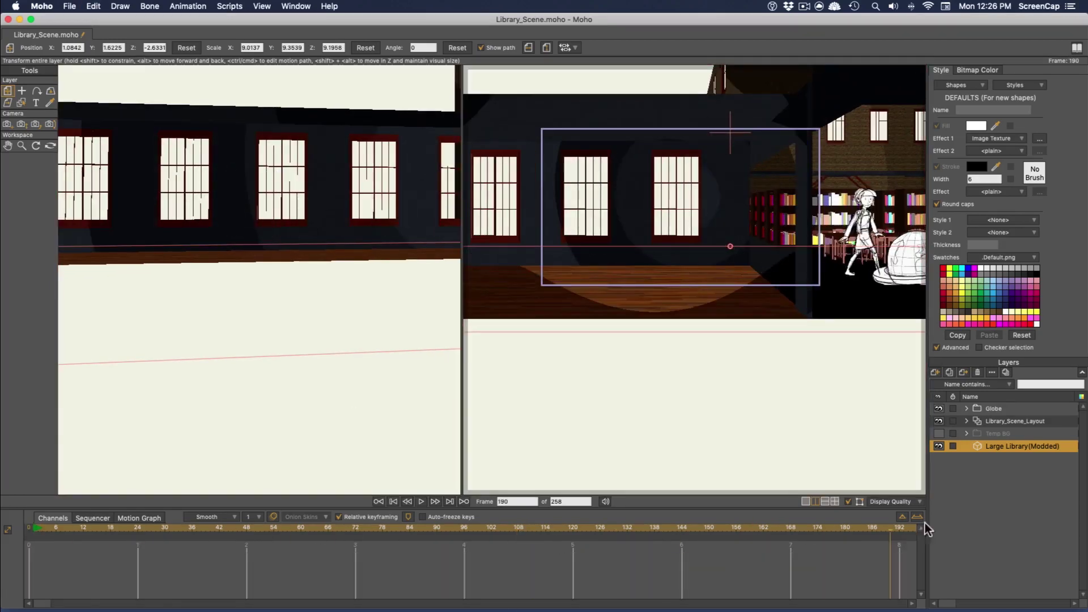
- Switch the workspace to a single viewport framed on the whole camera view
left_click(806, 502)
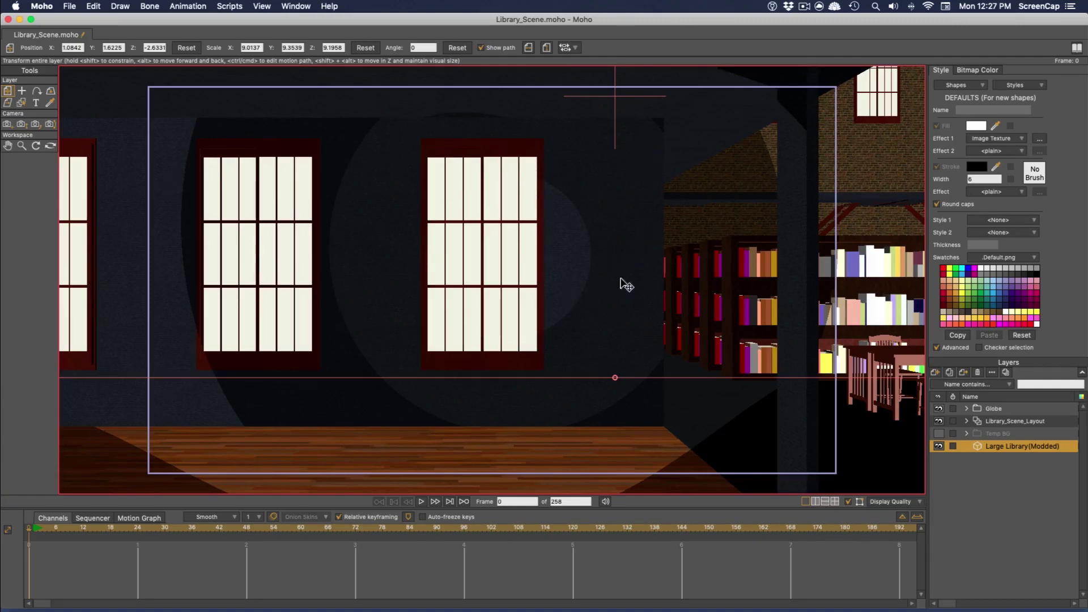
scroll(609, 292, "down", 1)
scroll(610, 293, "down", 2)
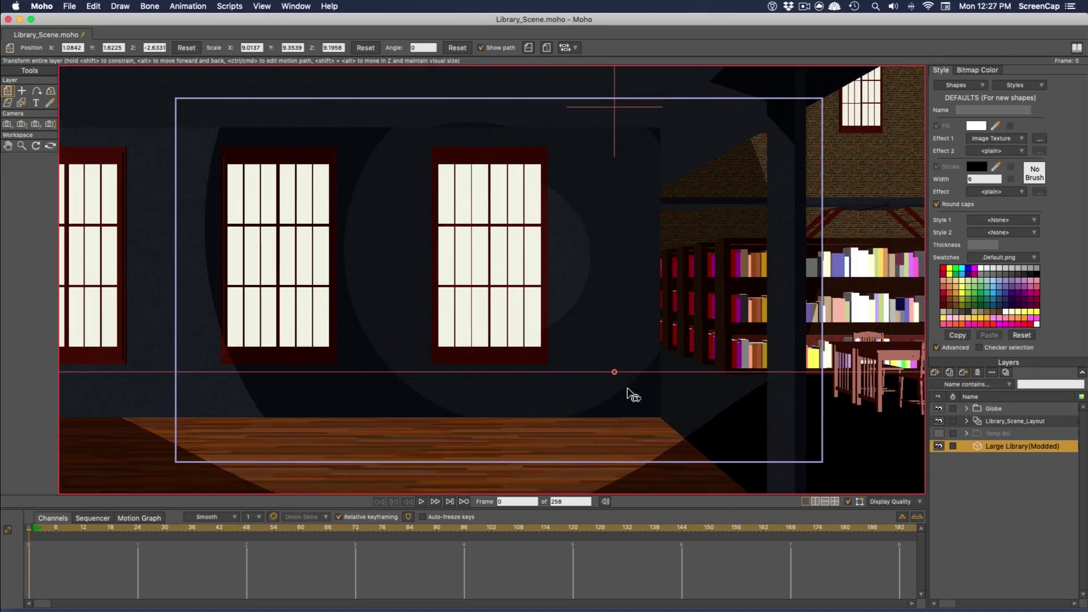
- Aim the scene light at latitude 24.62, longitude -7.02, with intensity 76% and distance 56%
left_click(295, 6)
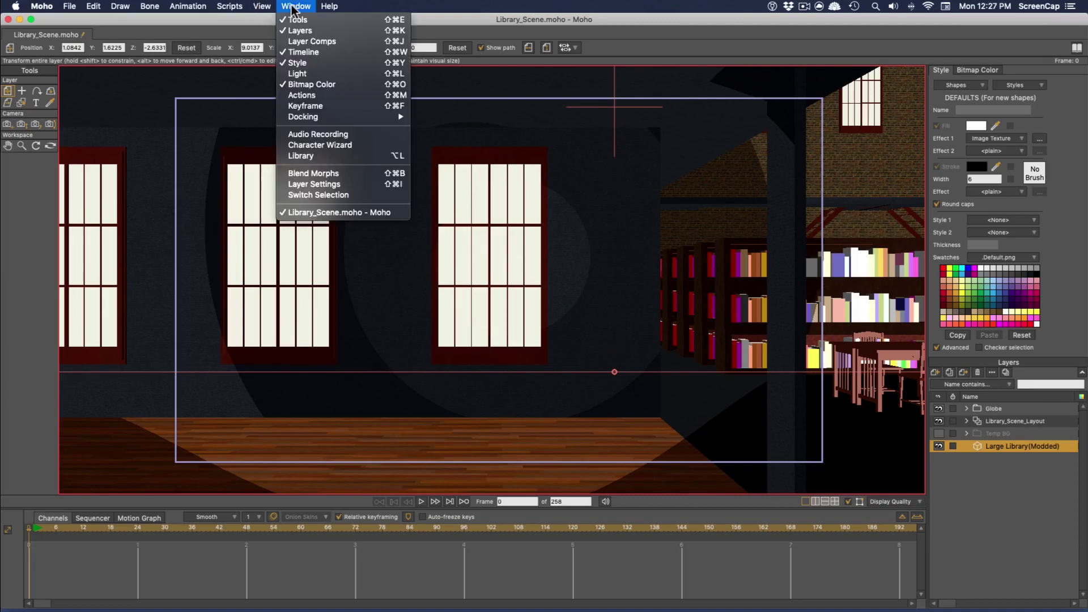
left_click(301, 73)
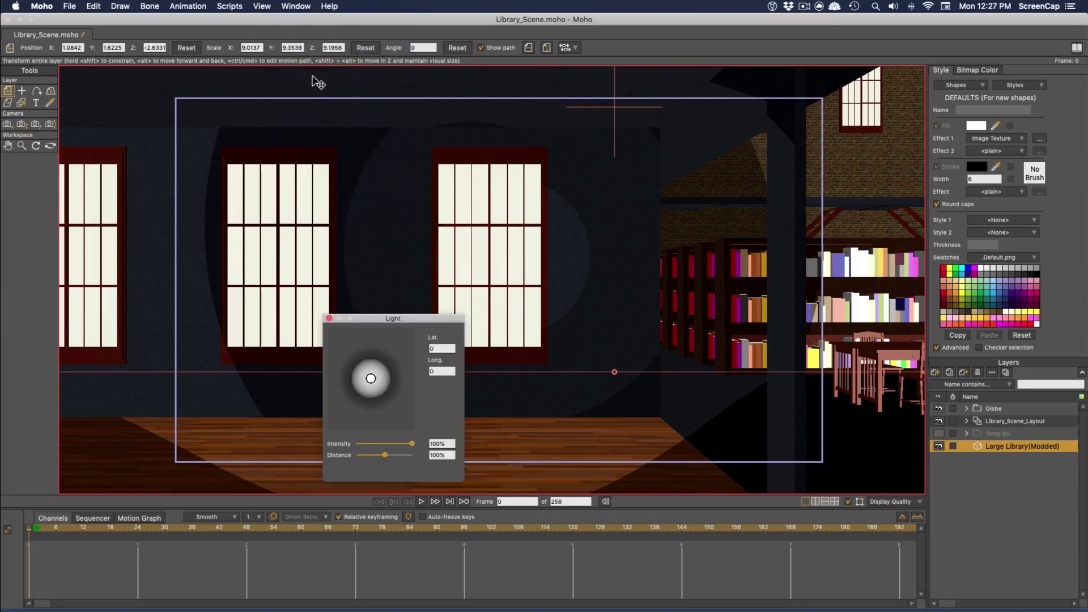
left_click_drag(396, 319, 708, 297)
mouse_move(686, 355)
left_mouse_down()
mouse_move(696, 336)
mouse_move(655, 337)
mouse_move(683, 342)
left_mouse_up()
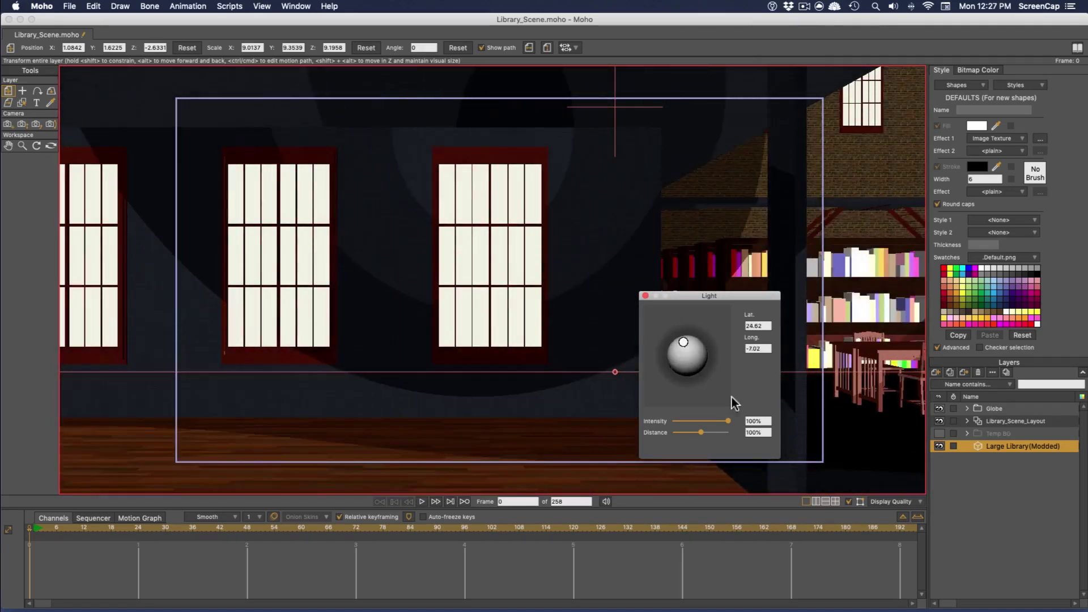
left_click_drag(728, 421, 688, 432)
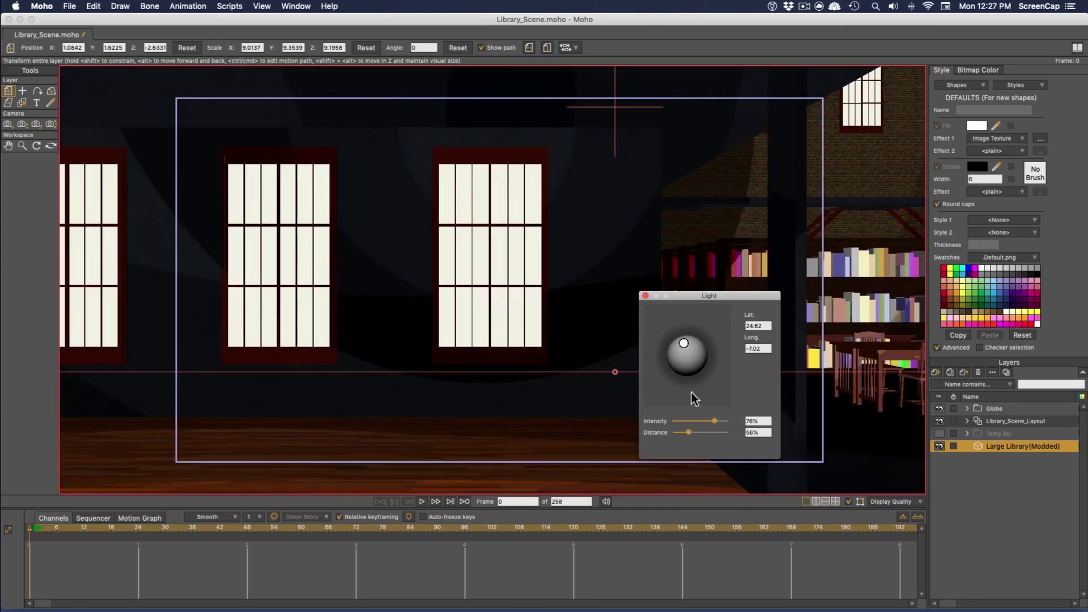
- Re-aim the scene light, readjust its intensity and distance, and close the light settings
left_click_drag(684, 343, 798, 345)
left_click_drag(811, 460, 823, 460)
left_click_drag(790, 391, 799, 392)
left_click_drag(791, 472, 826, 450)
left_click(747, 335)
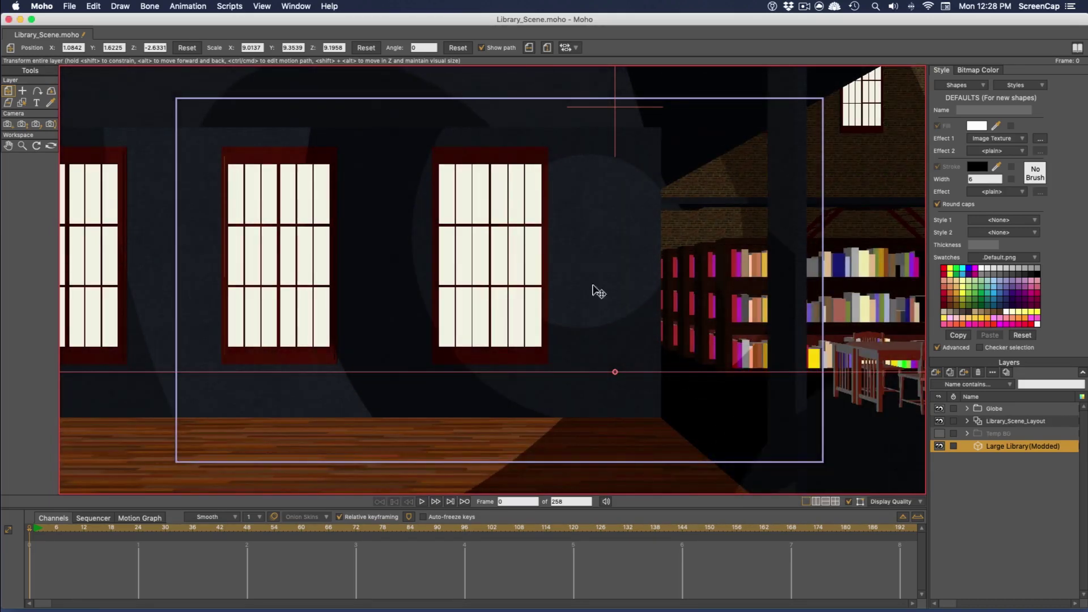
- Open the Large Library(Modded) layer's material settings and choose the Formica_Laminate_Dark material
double_click(1012, 446)
left_click_drag(346, 80, 955, 111)
left_click(852, 123)
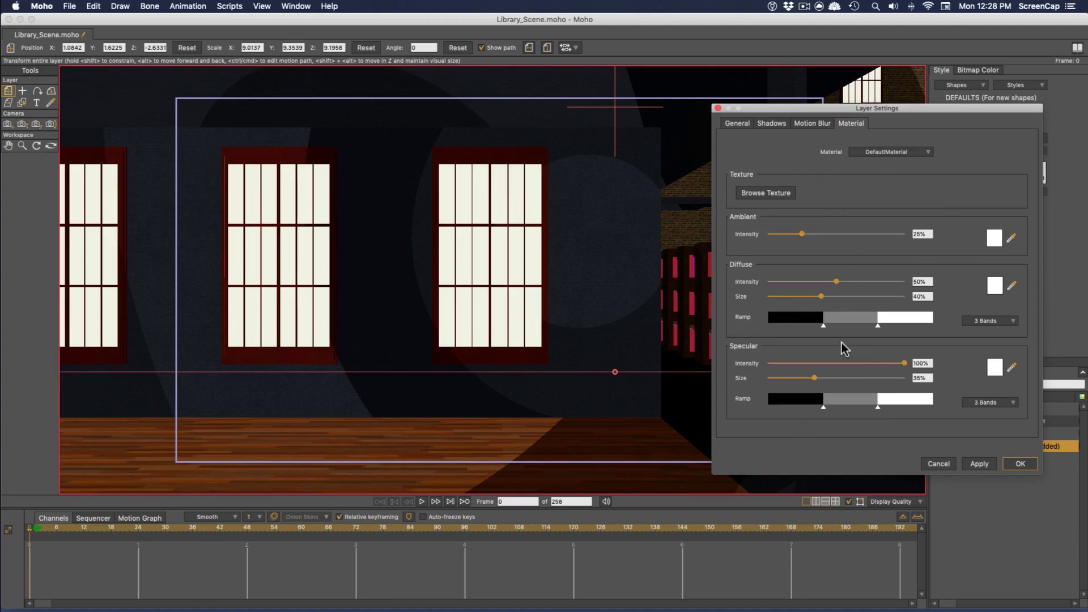
left_click(892, 154)
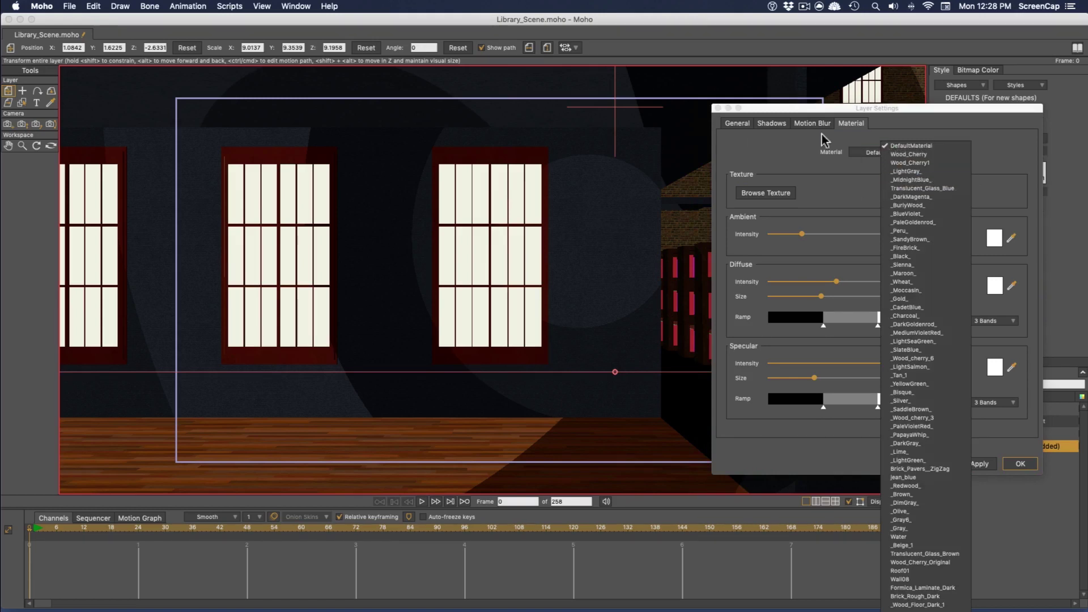
left_click(850, 173)
left_click(880, 153)
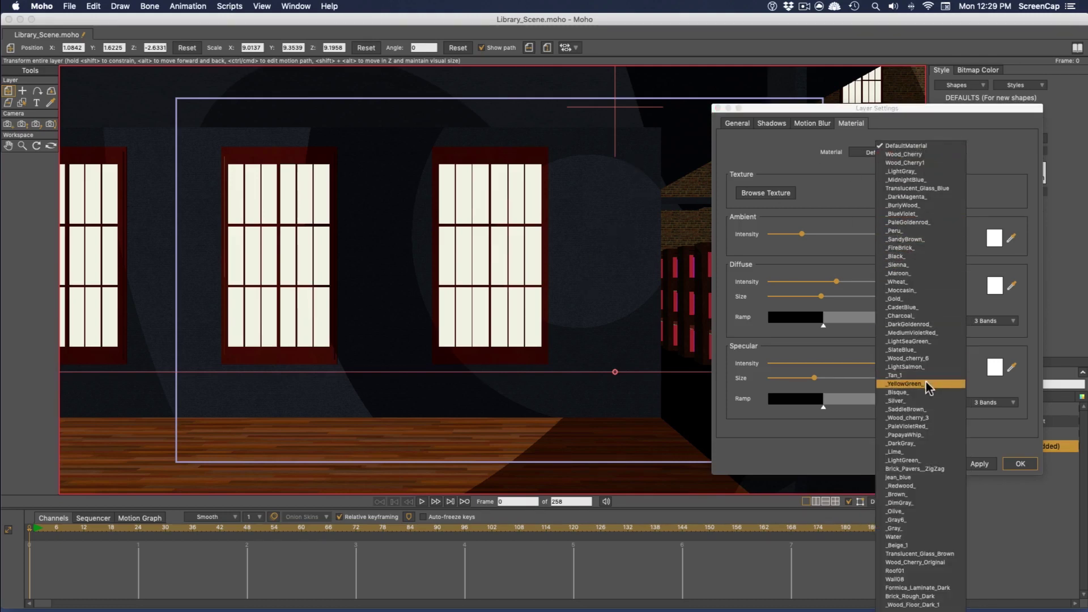
left_click(927, 588)
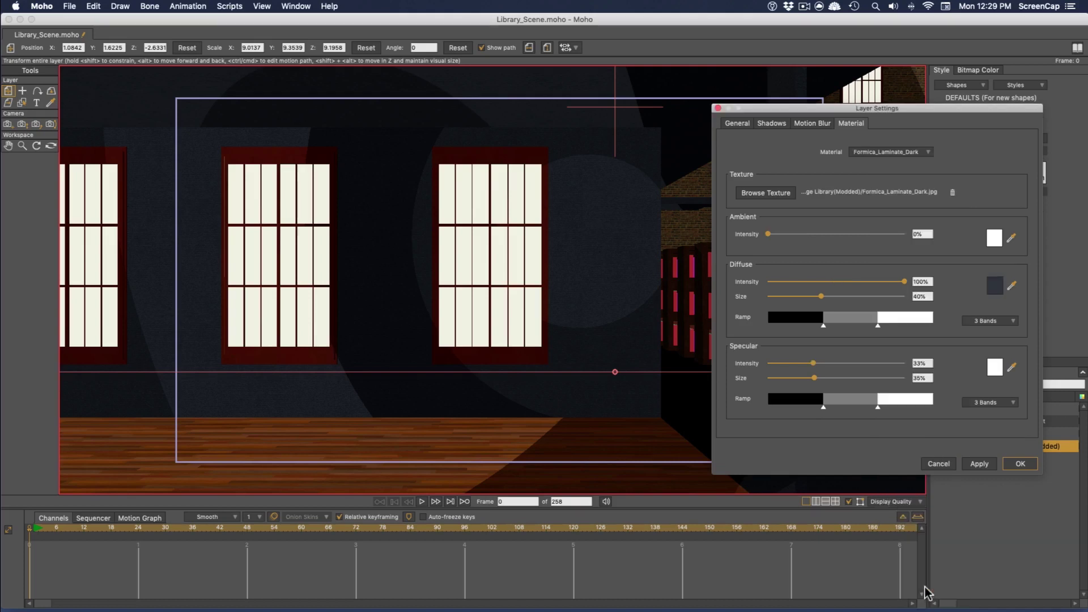
- Set the wall material's diffuse and specular ramps to 8 bands and apply them
left_click(1011, 320)
left_click(1022, 381)
left_click(1012, 402)
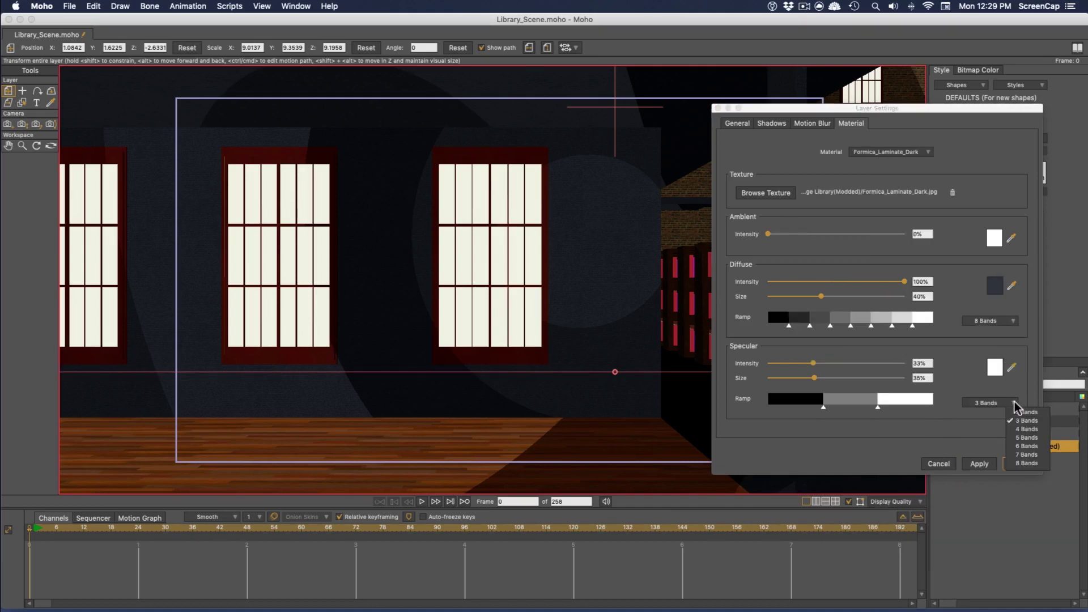
left_click(1023, 463)
left_click(983, 467)
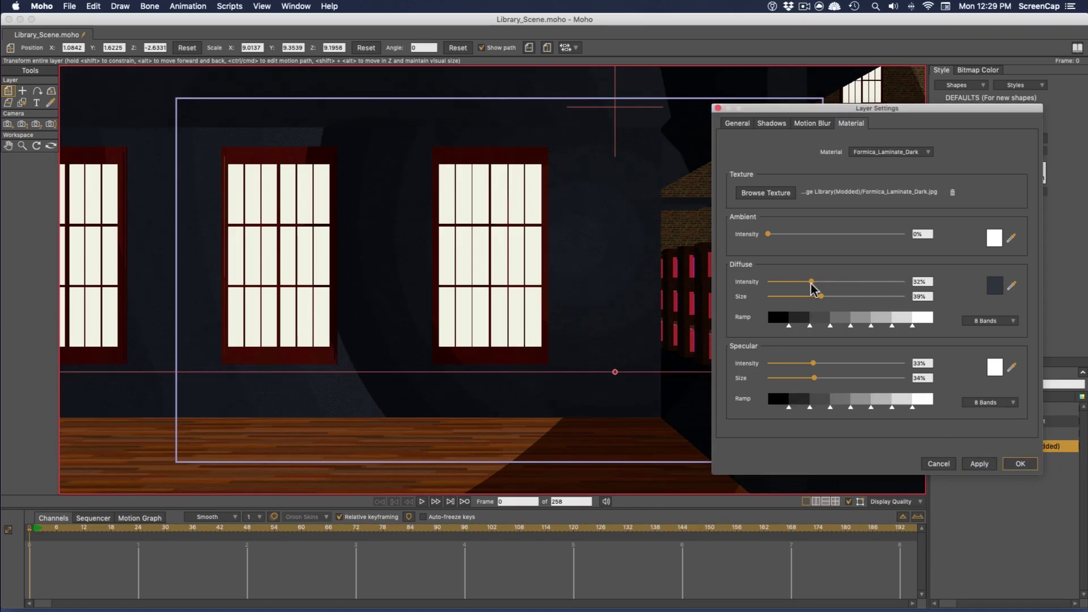
- Set the wall material's ambient intensity to about 14% and its diffuse intensity to about 61%
mouse_move(768, 234)
left_mouse_down()
mouse_move(841, 235)
mouse_move(779, 234)
left_mouse_up()
left_click(979, 465)
left_click(979, 464)
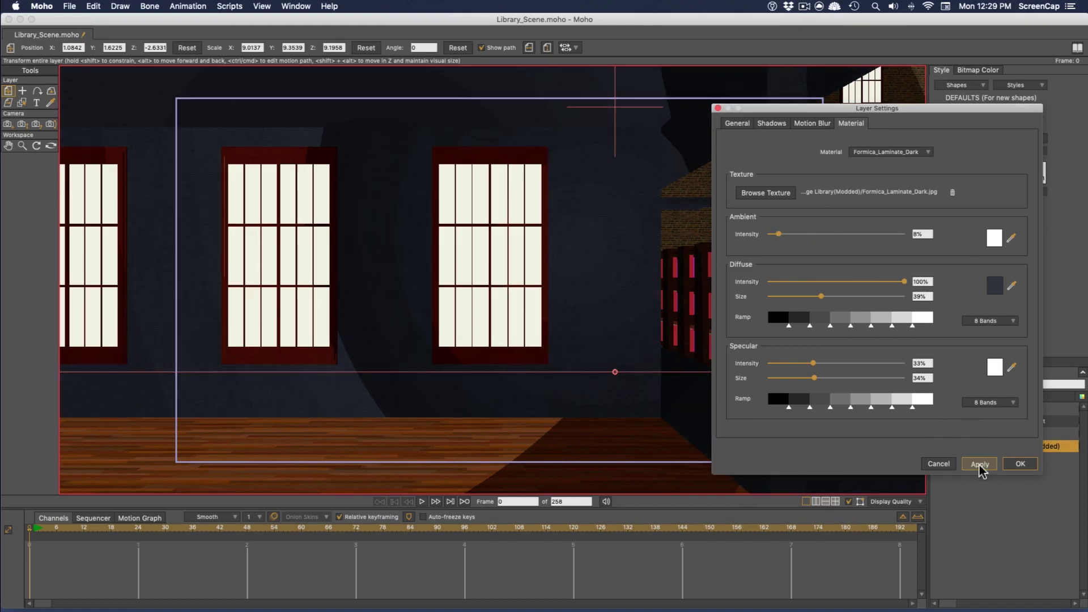
left_click_drag(904, 282, 851, 281)
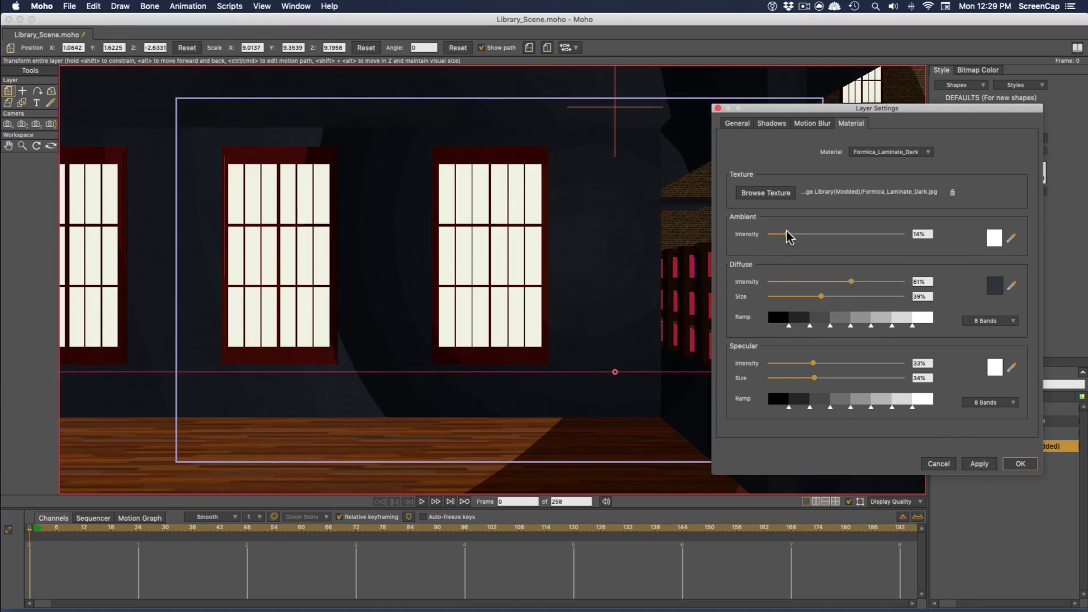
- Apply 8-band diffuse and specular ramps to the _Wood_Floor_Dark_1 material and accept the layer settings
left_click(917, 152)
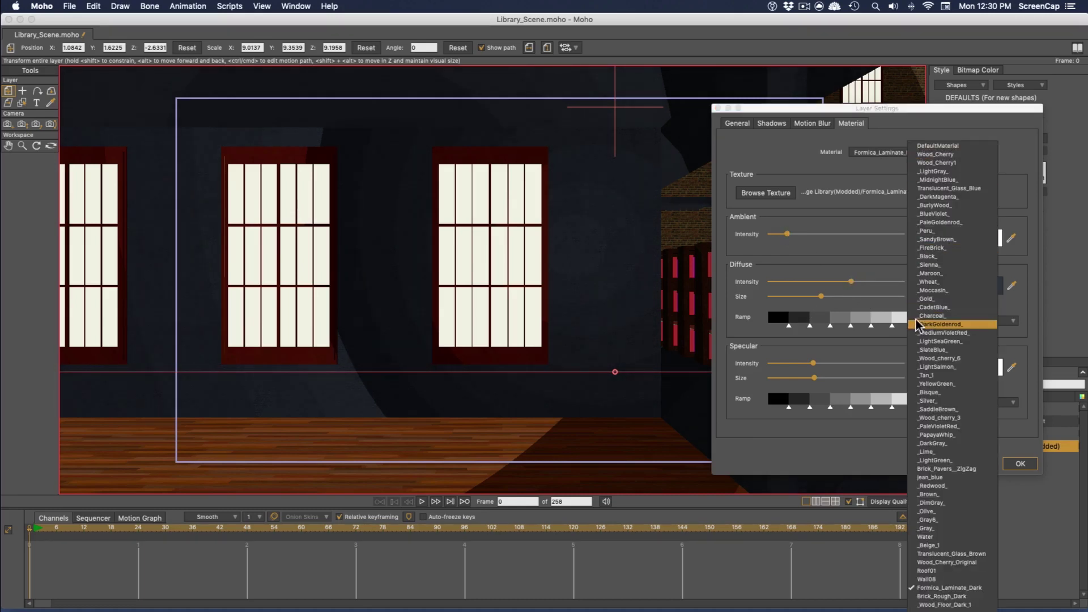
left_click(943, 605)
left_click(980, 465)
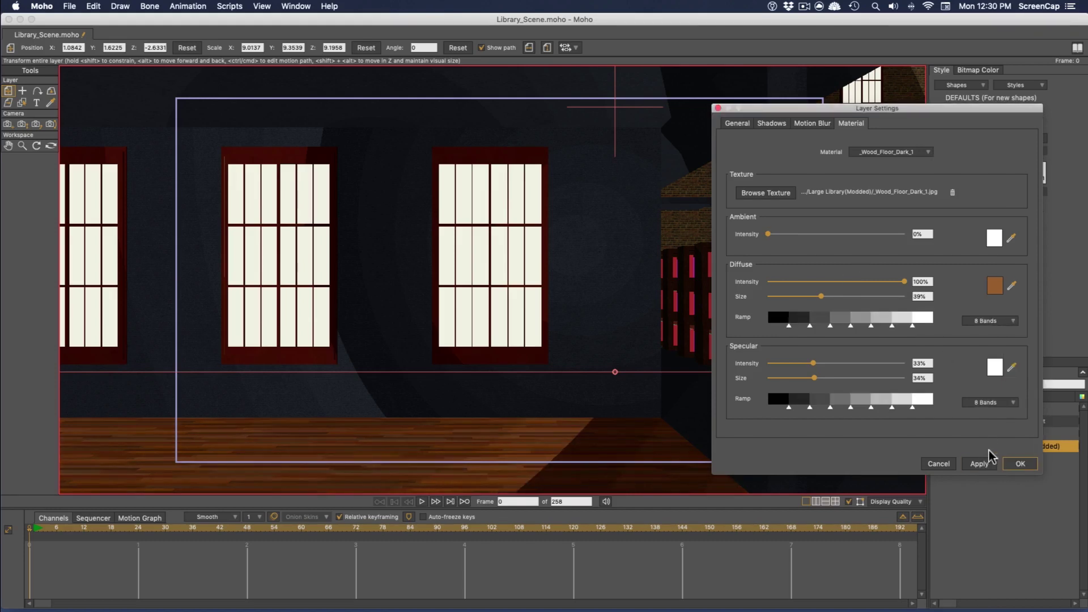
left_click(1019, 464)
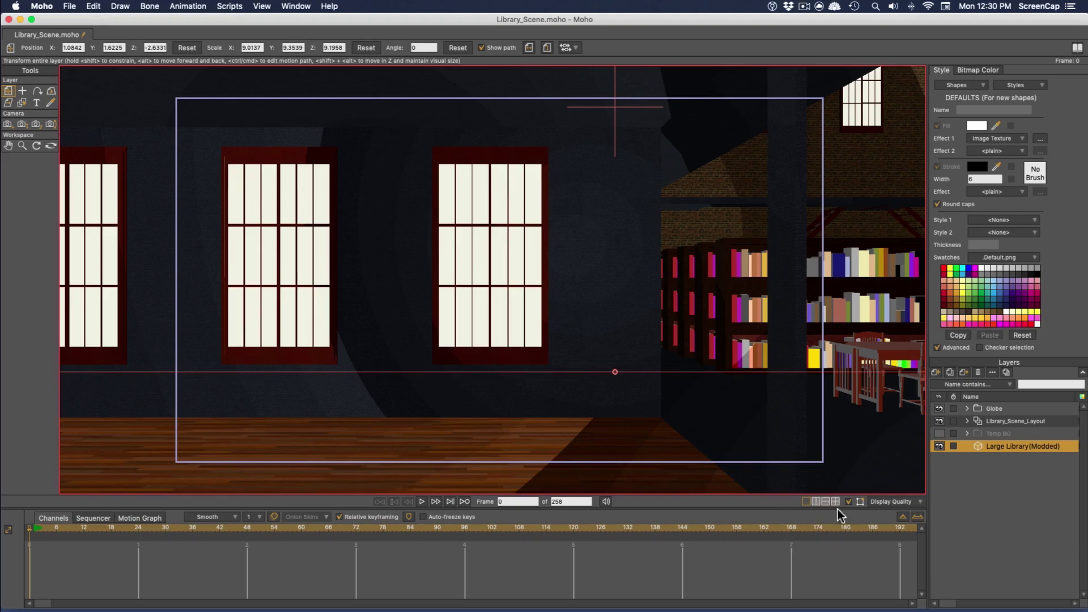
- Split the workspace into two side-by-side views and open Skyline.moho from the Images folder as a Moho object import
left_click(816, 502)
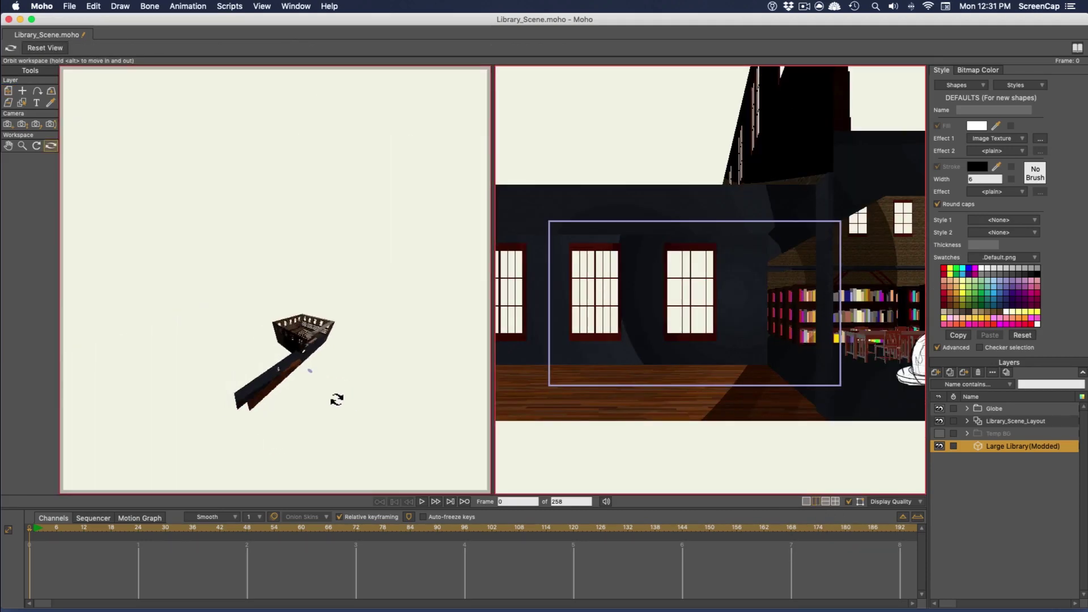
left_click_drag(337, 399, 341, 391)
left_click(71, 7)
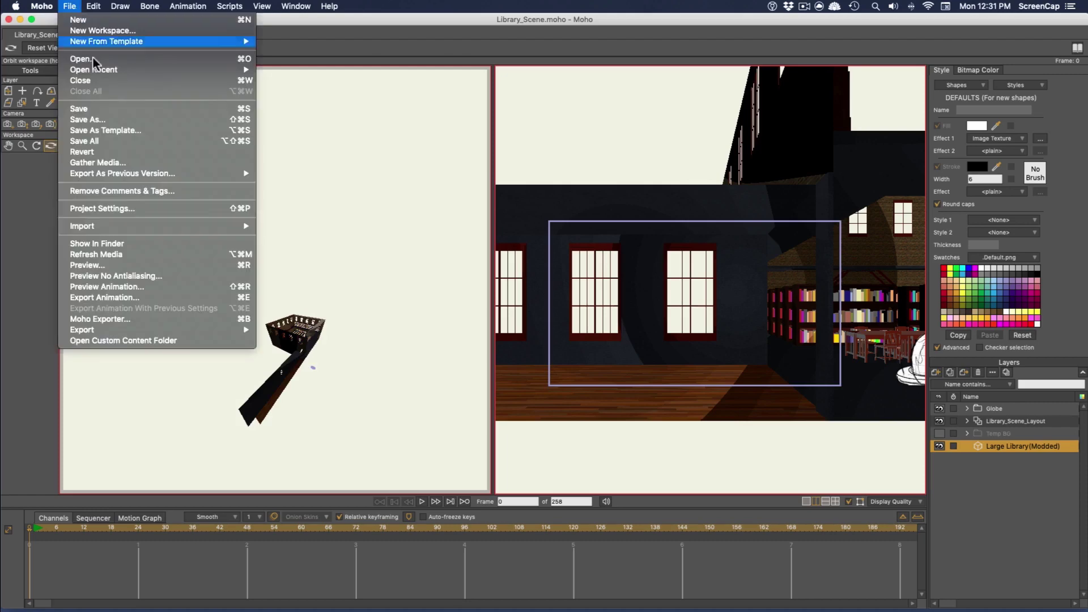
mouse_move(241, 226)
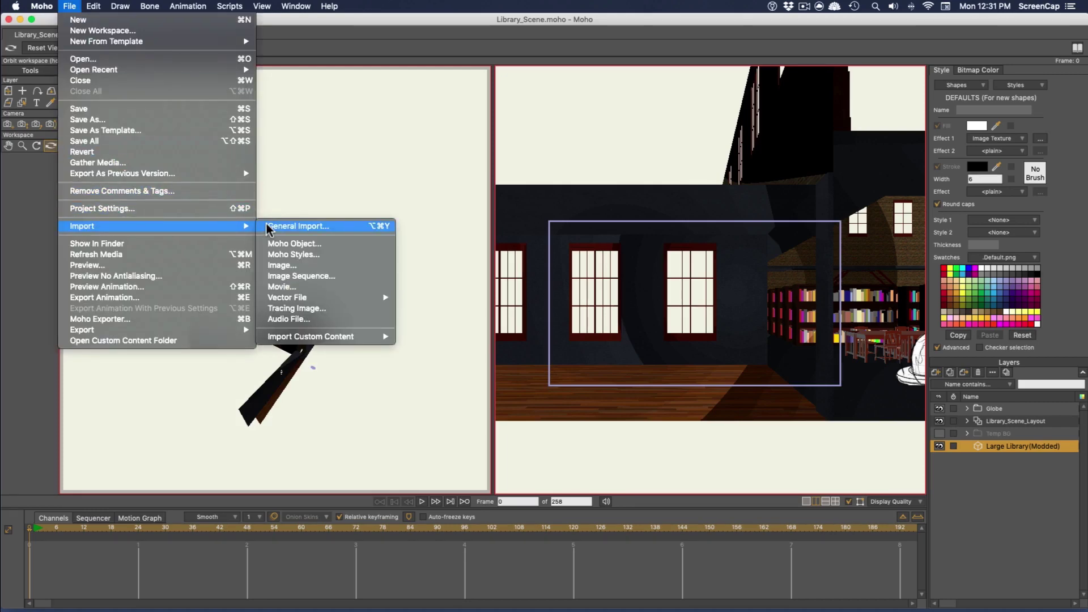
left_click(294, 244)
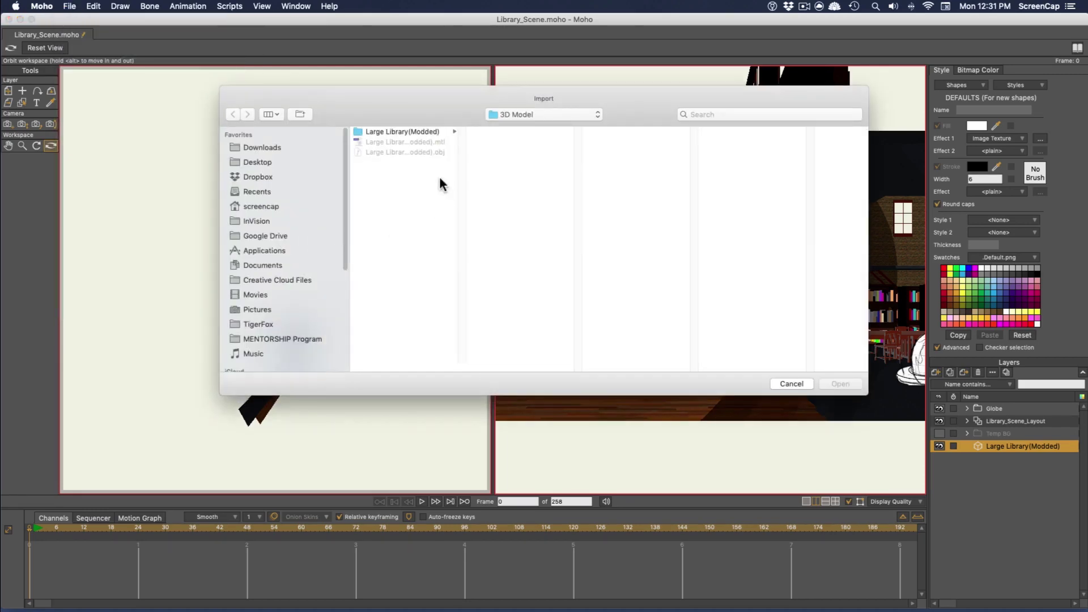
left_click(510, 117)
left_click(517, 122)
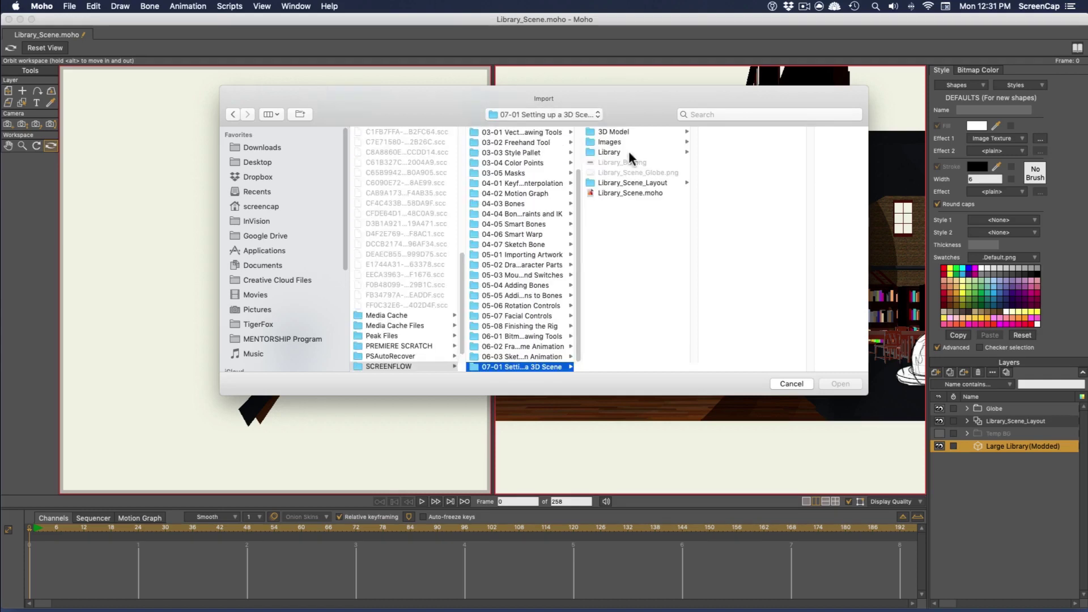
left_click(617, 142)
left_click(726, 151)
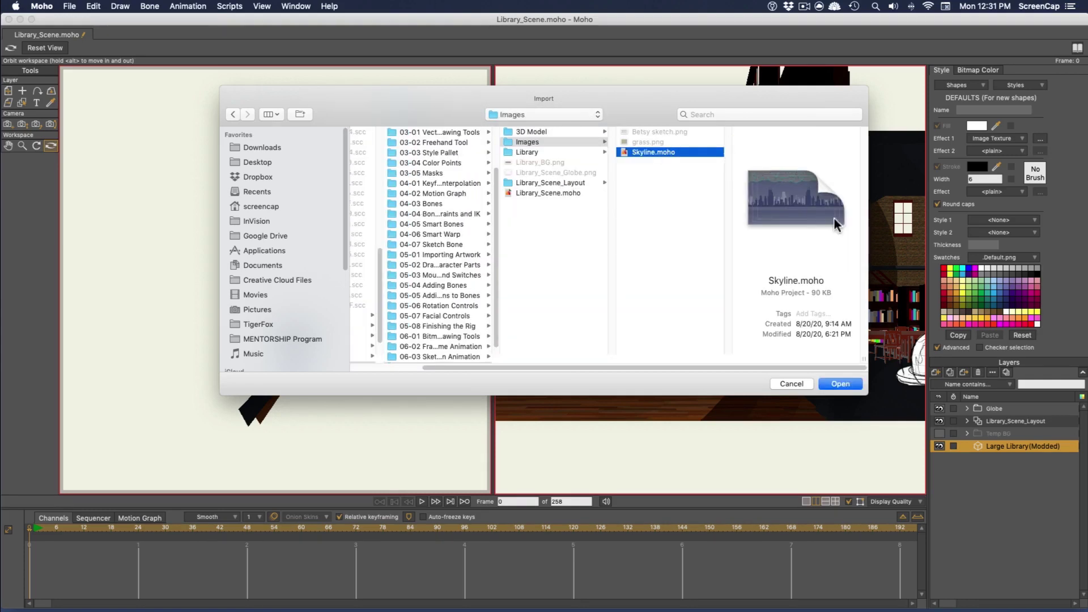
left_click(841, 384)
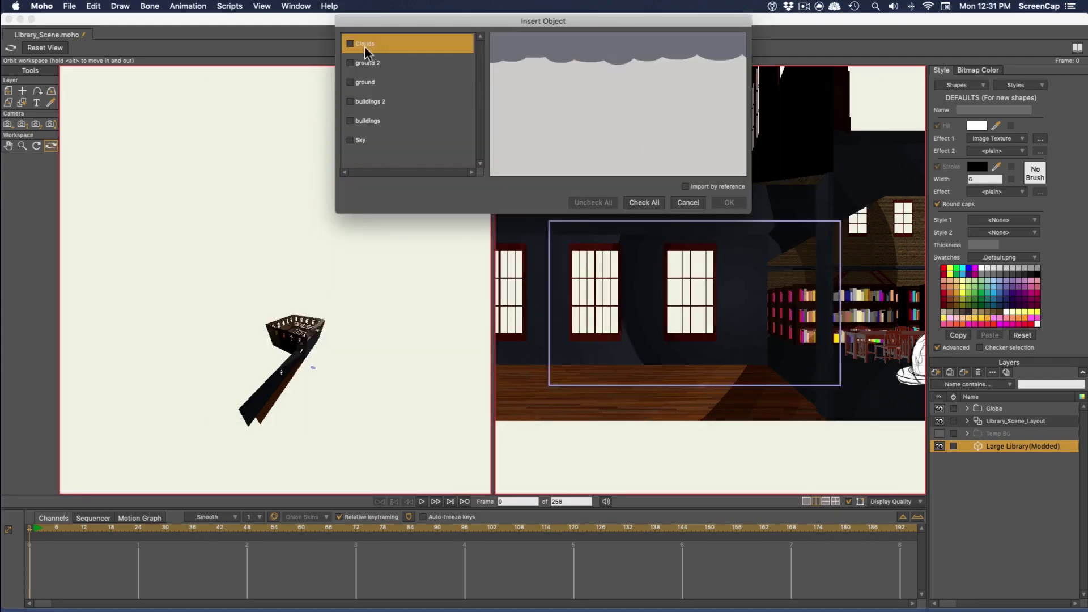
- Insert the Clouds, ground 2, ground, buildings 2, buildings and Sky layers from the skyline file
left_click(350, 63)
left_click(350, 44)
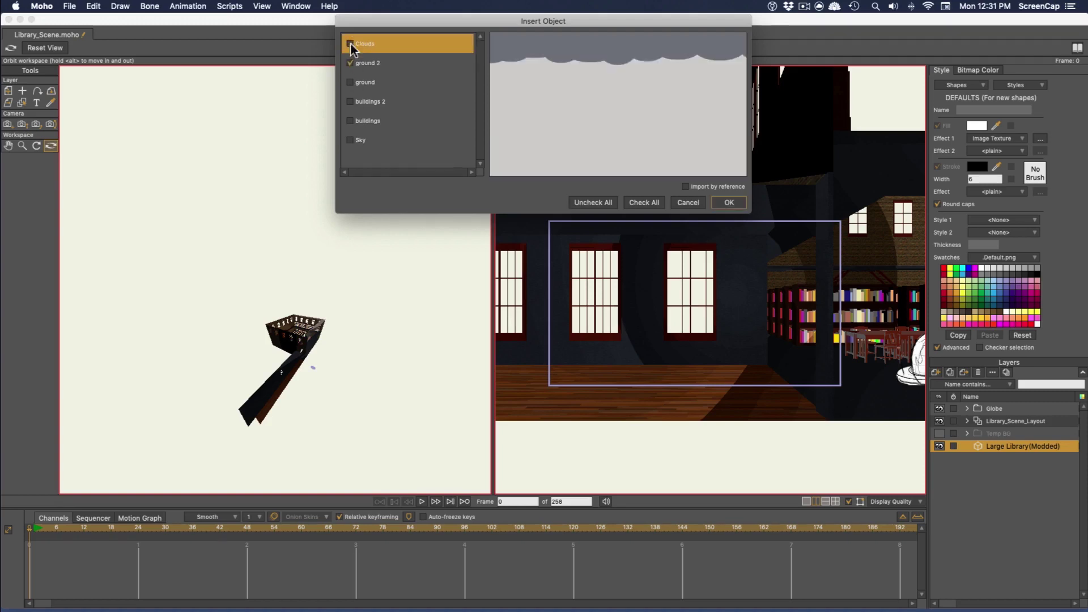
left_click(351, 82)
left_click(350, 101)
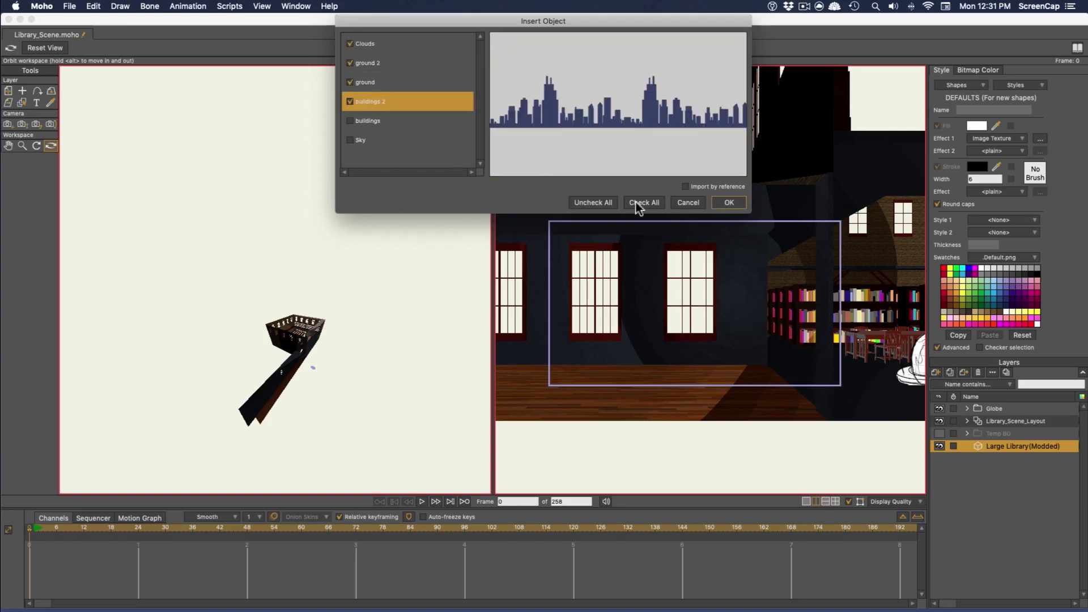
left_click(715, 202)
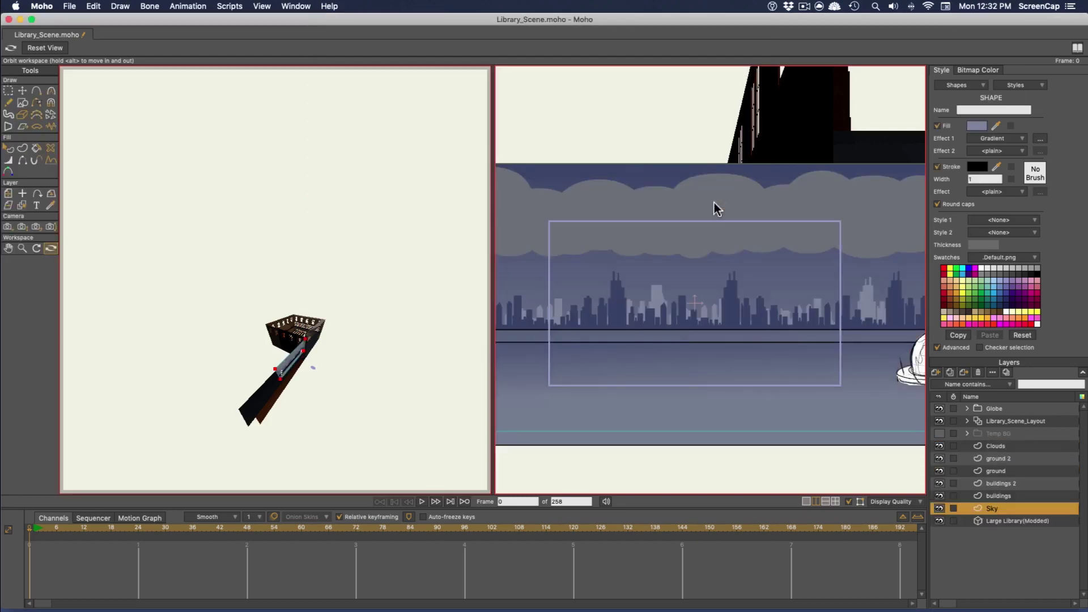
- Group the six imported layers, from Clouds to Sky, into a new group layer named Skyline
left_click(1001, 448)
left_click(1005, 508, "shift")
left_click(936, 372)
left_click(956, 417)
type("Sky")
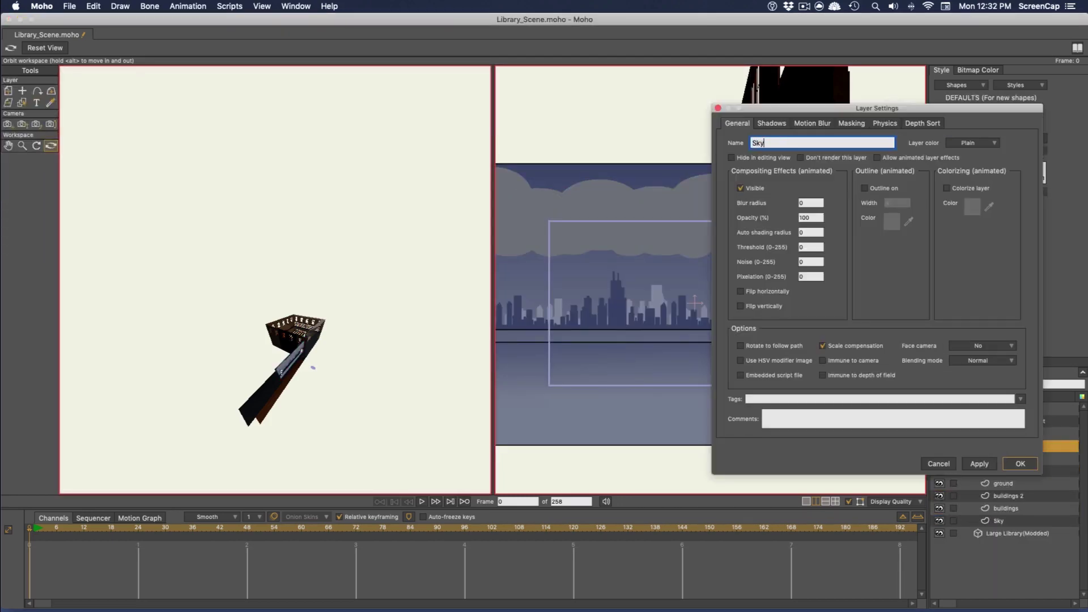
type("line")
left_click(1014, 462)
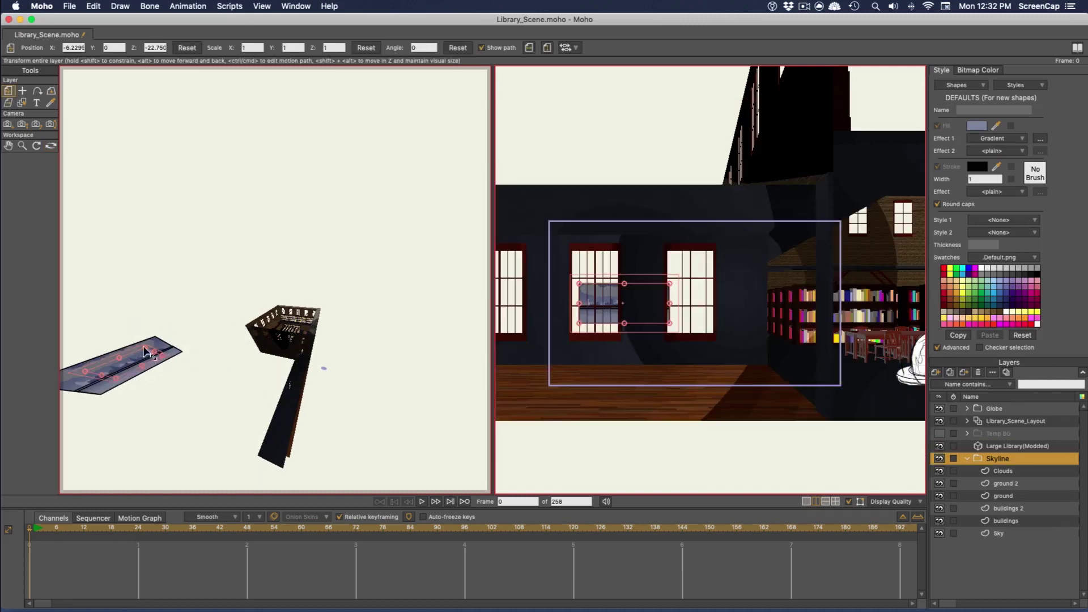
- Position the Skyline group well behind the library's wall so it lines up with the windows
left_click_drag(227, 368, 286, 249)
left_click(8, 90)
left_click_drag(691, 268, 691, 301)
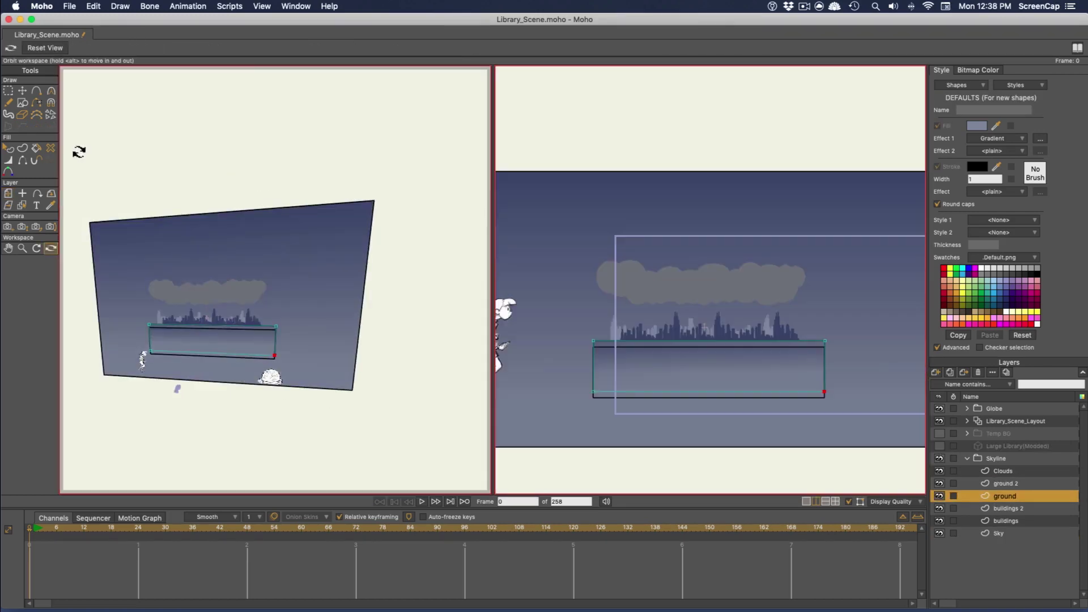
- Turn off the stroke on the ground and ground 2 shapes and show the Large Library(Modded) layer again
left_click(253, 354)
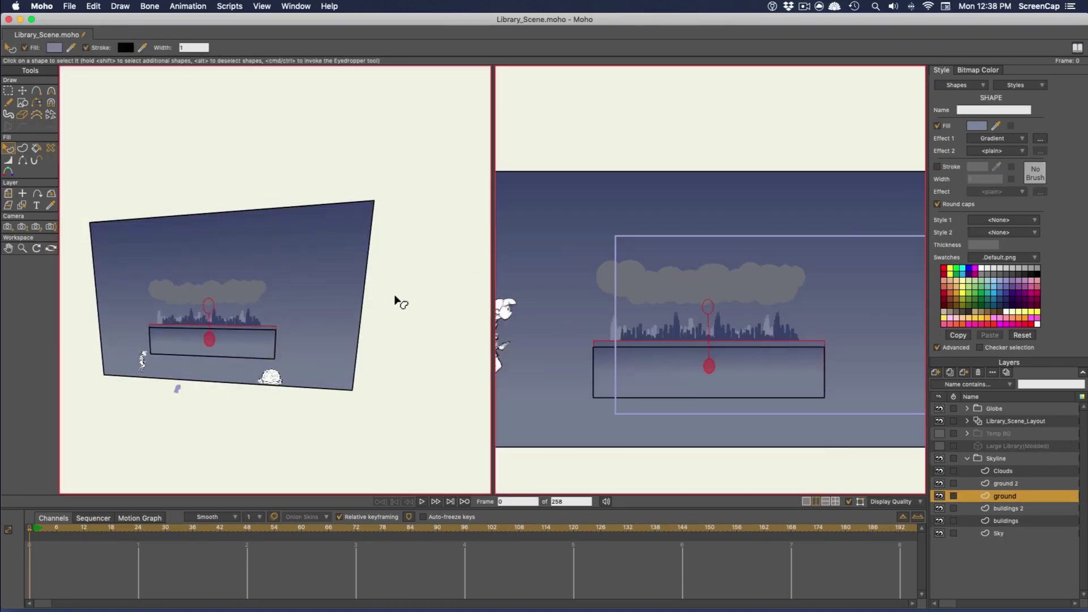
left_click(1003, 483)
left_click(937, 168)
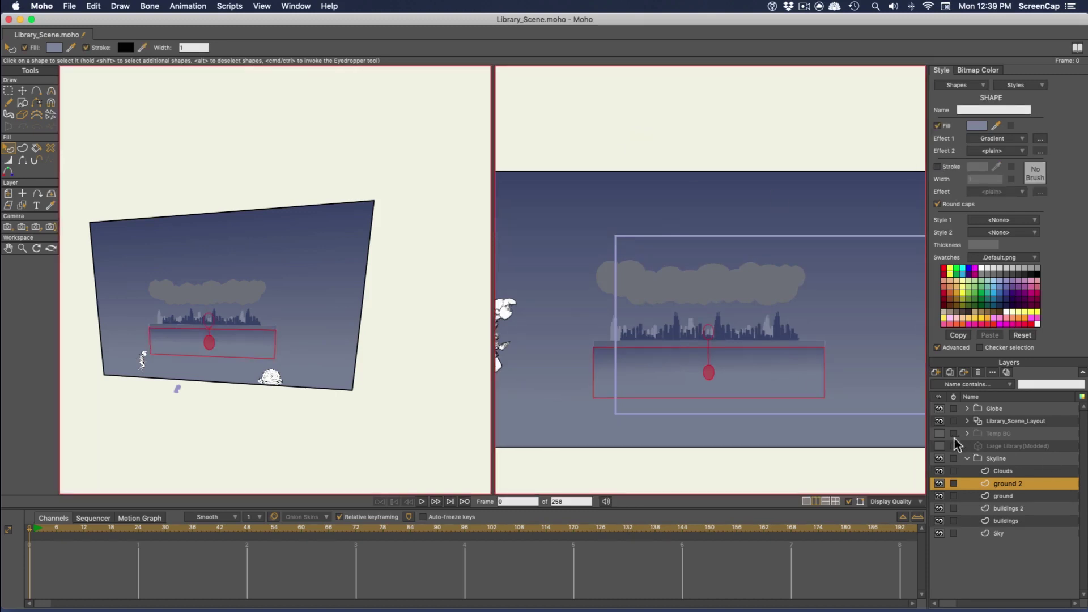
left_click(940, 446)
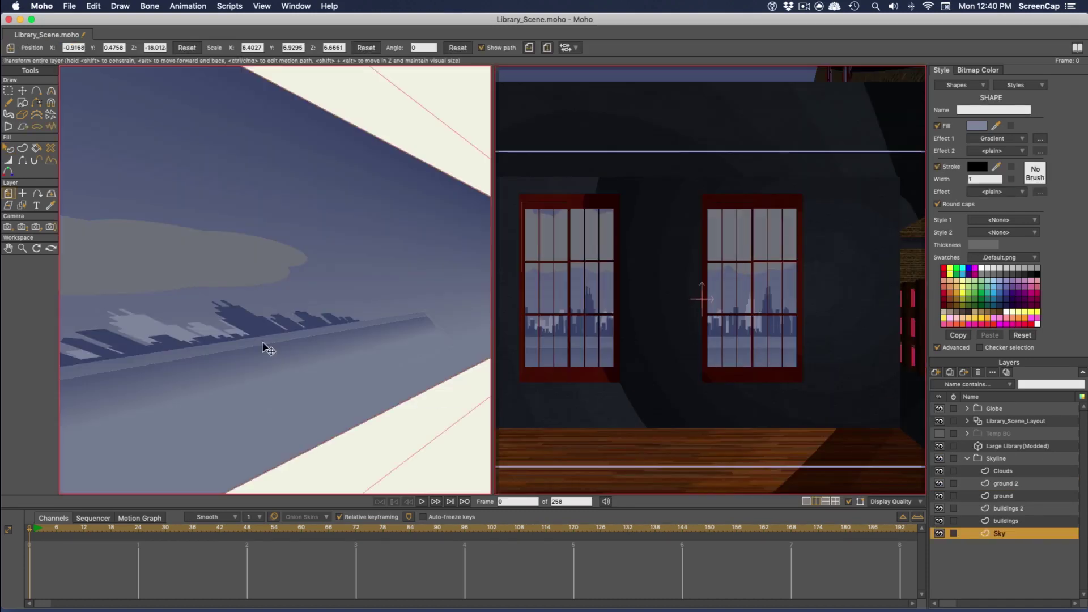
- Render a preview to check the clouds and skyline through the windows, and collapse the Skyline group
left_click(1004, 471)
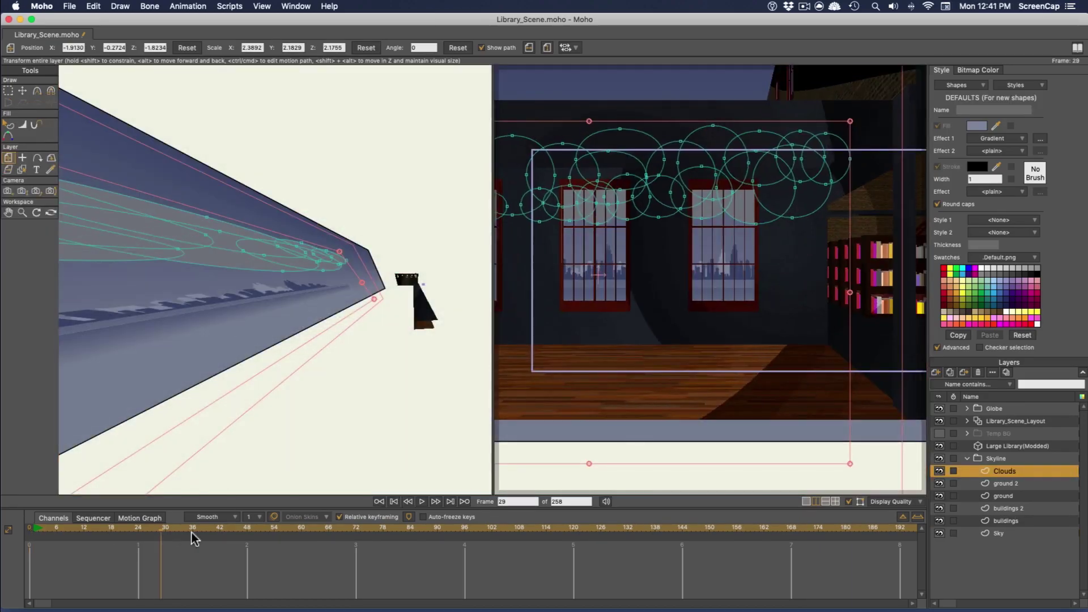
key("super+r")
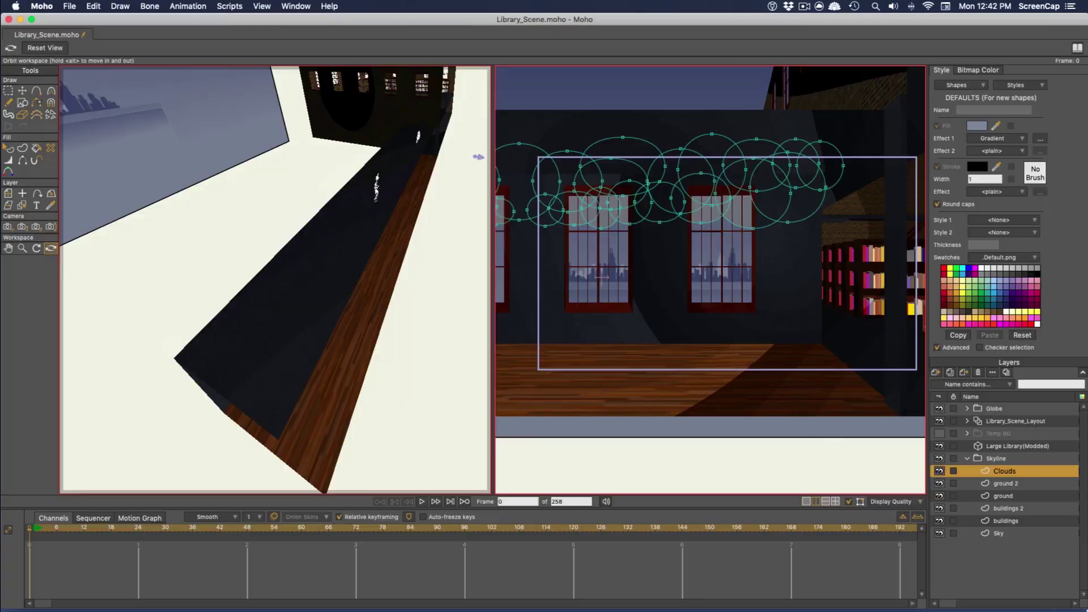
left_click(967, 459)
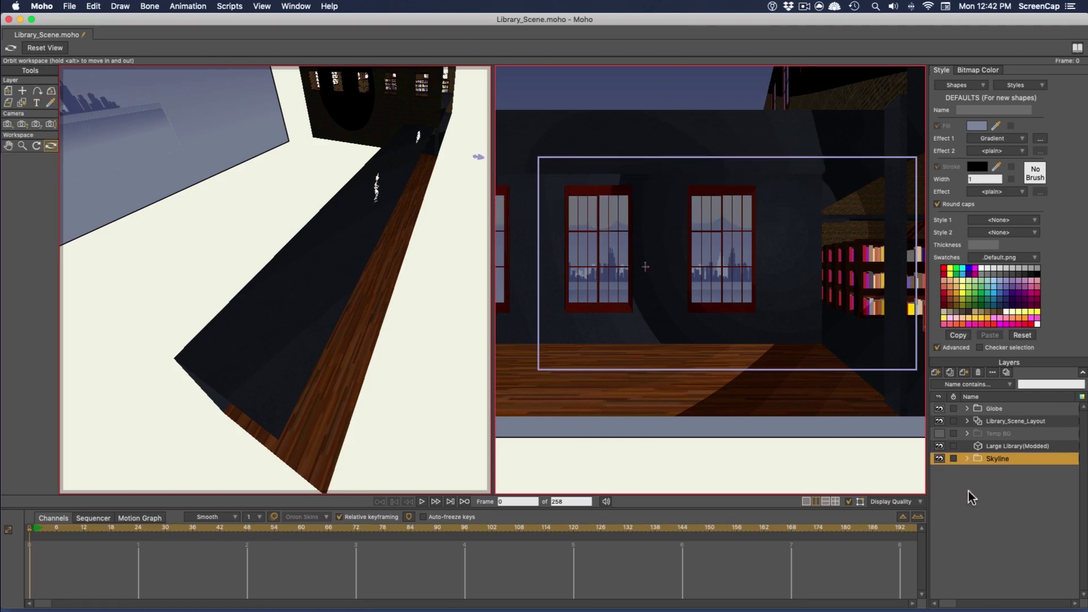
- Import Wall.svg from the Images folder as an SVG vector file
left_click(69, 6)
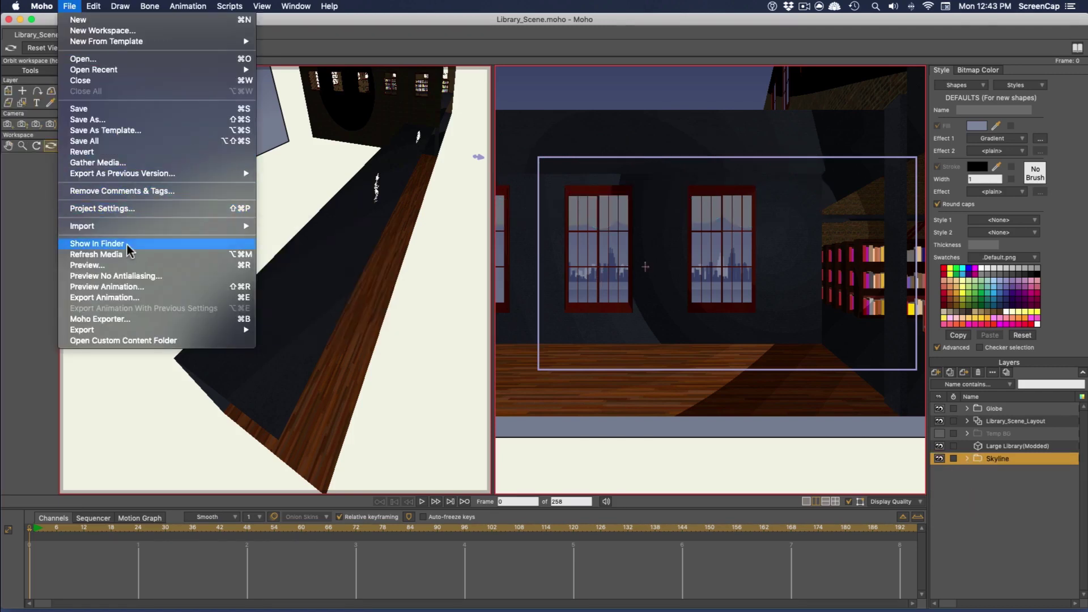
mouse_move(140, 235)
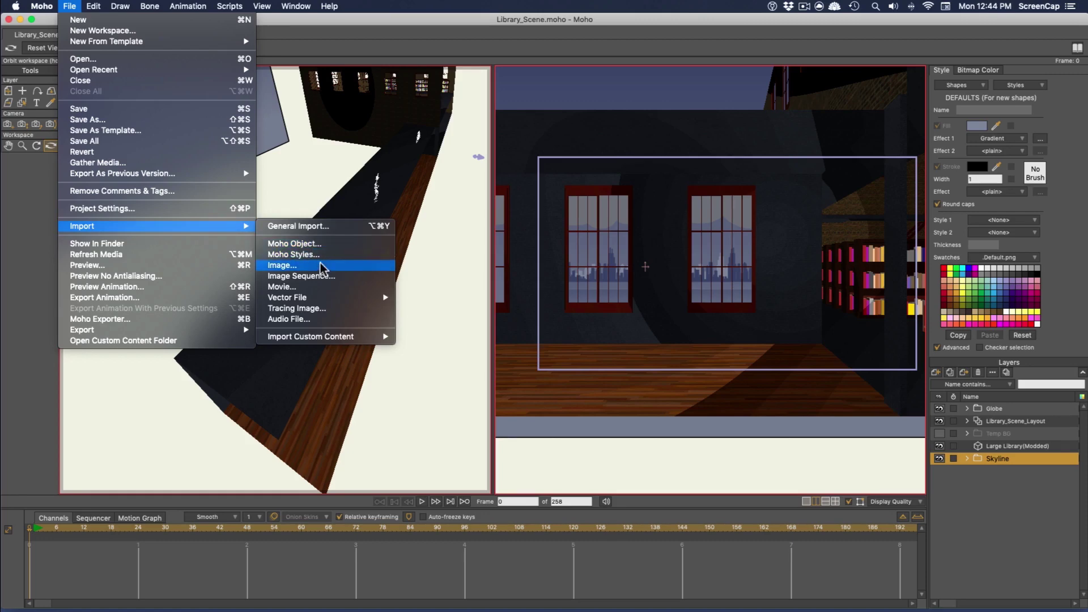
mouse_move(386, 297)
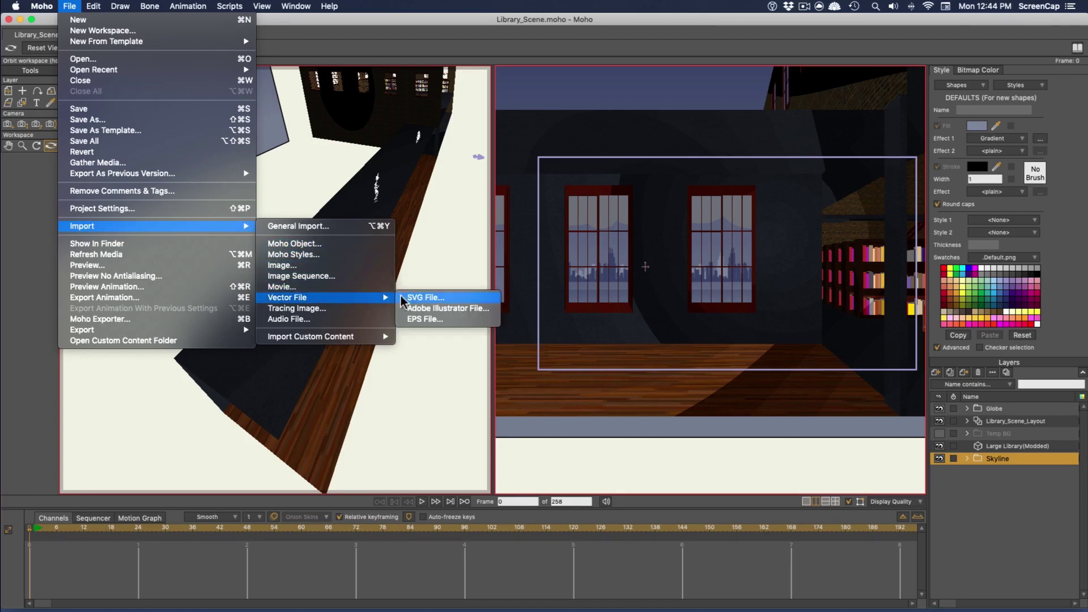
left_click(419, 297)
left_click(396, 142)
left_click(494, 162)
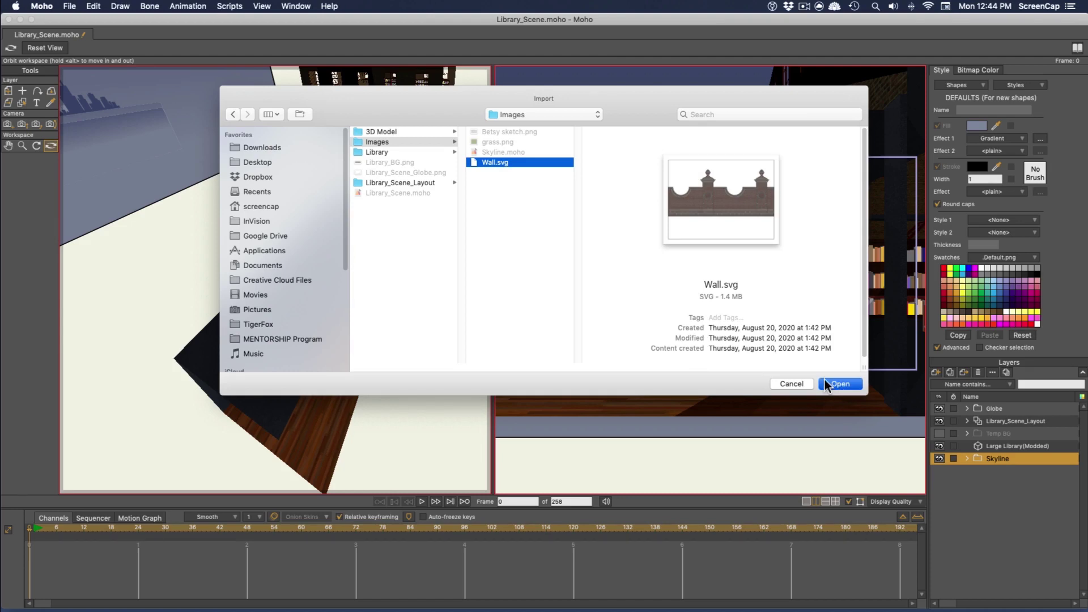
left_click(829, 384)
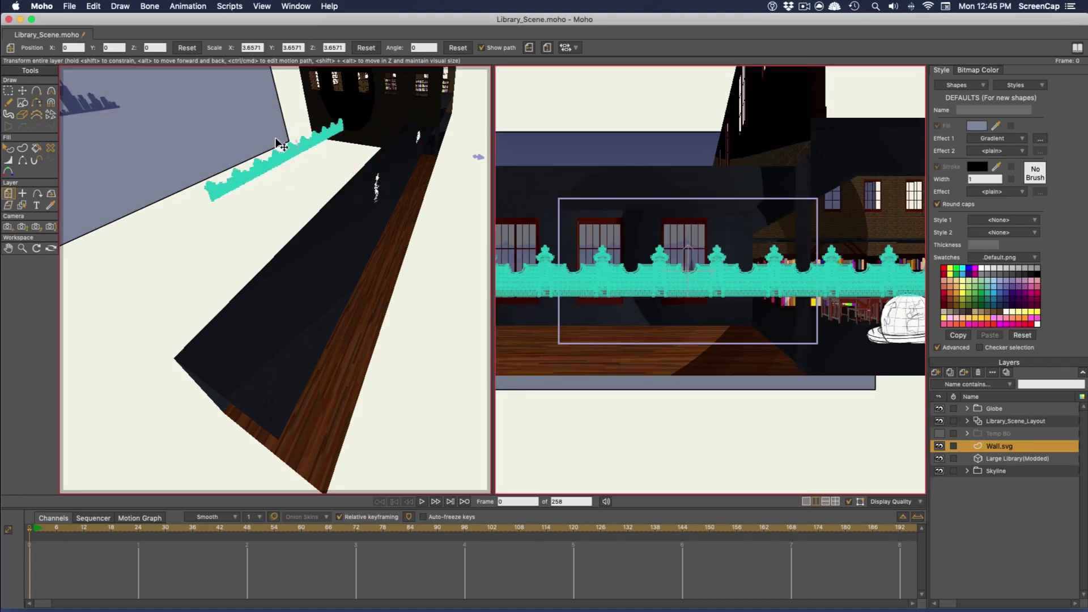
- Place the Wall.svg layer outside the library's windows at about Z -7.29 and scale it up to about 10.45
left_click_drag(153, 187, 248, 131)
left_click_drag(145, 216, 126, 254)
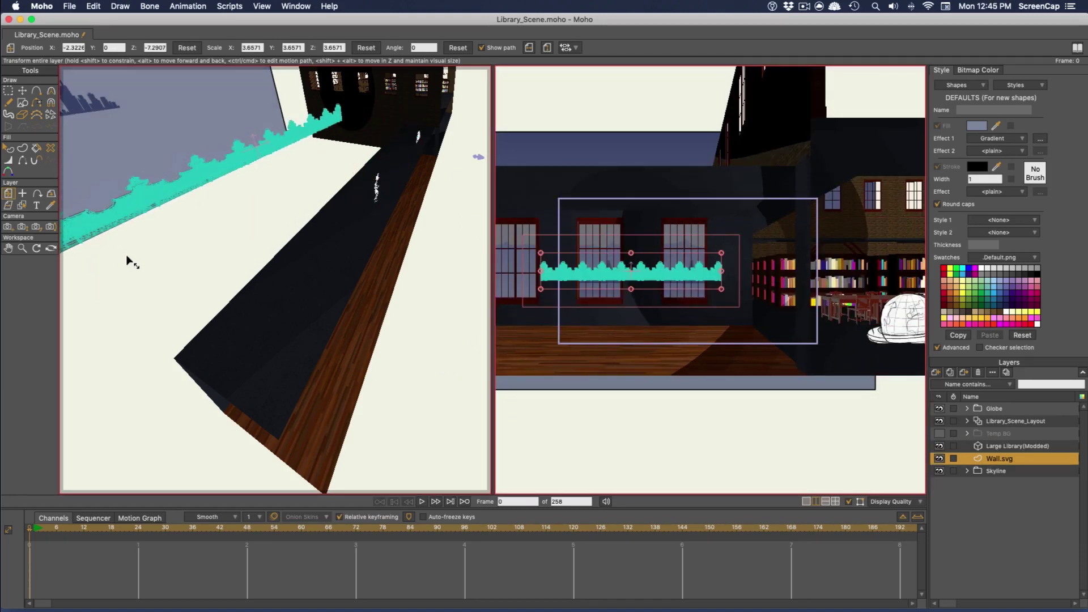
left_click(50, 248)
left_click_drag(226, 283, 343, 318)
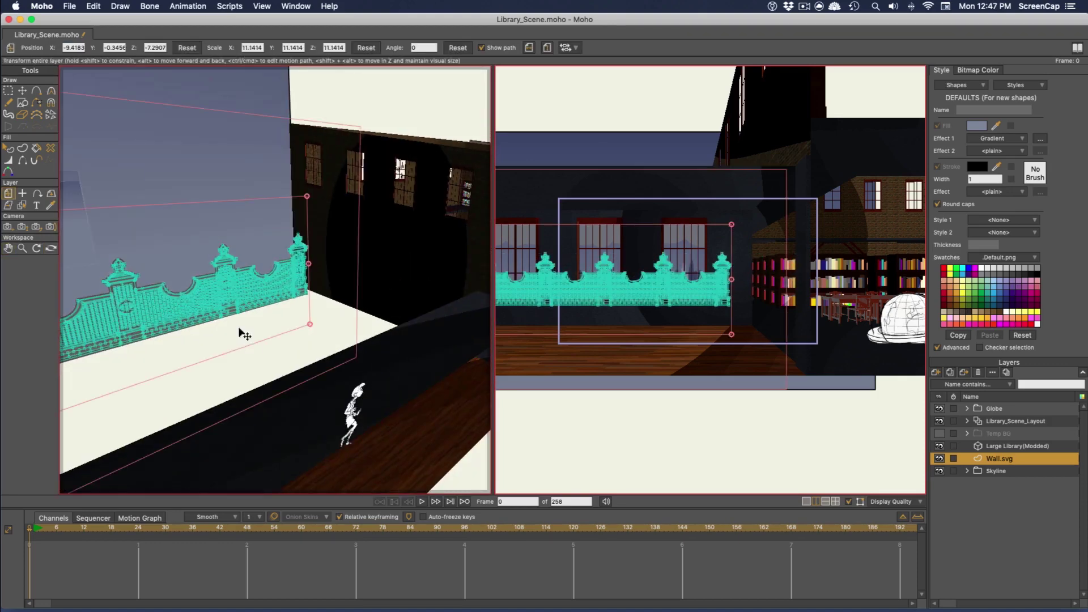
left_click_drag(306, 197, 290, 204)
left_click_drag(619, 296, 626, 299)
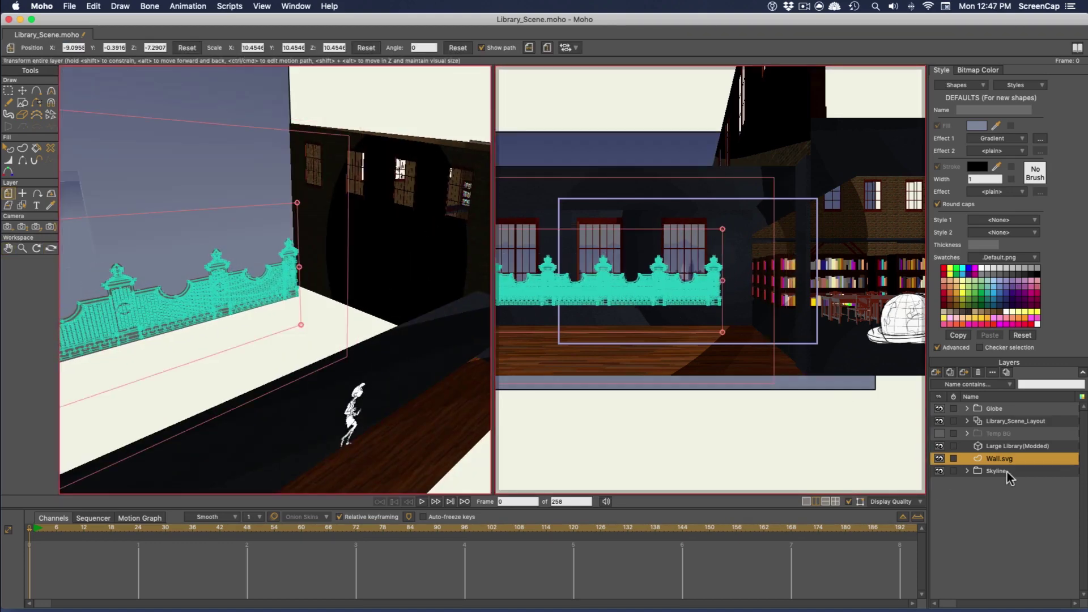
- Inspect the brick wall up close and apply Normalize Layer Scale to the Wall.svg layer
left_click(997, 470)
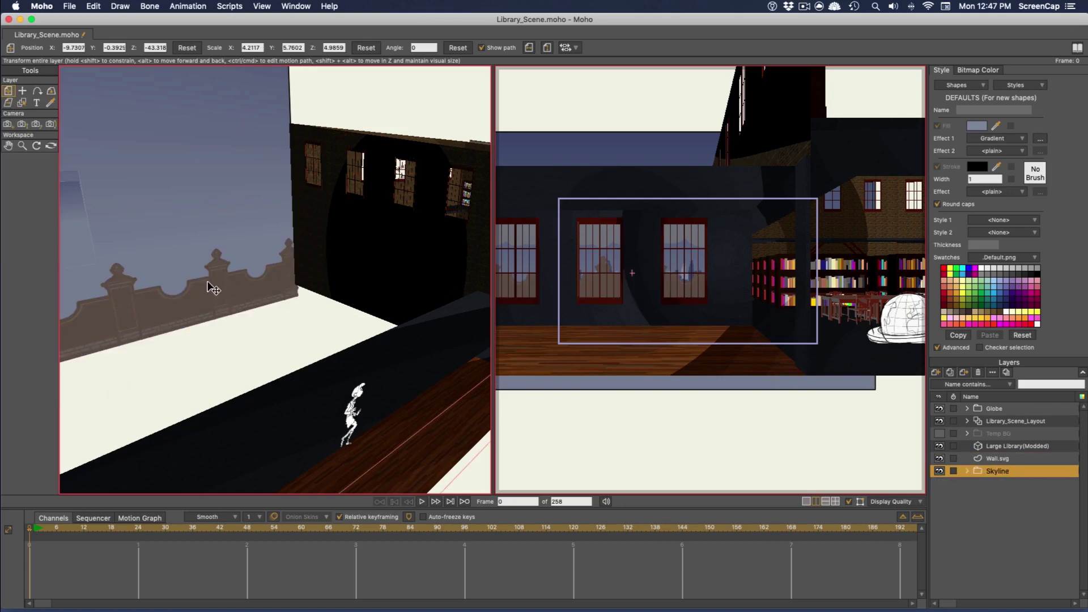
scroll(220, 309, "up", 3)
scroll(221, 302, "up", 2)
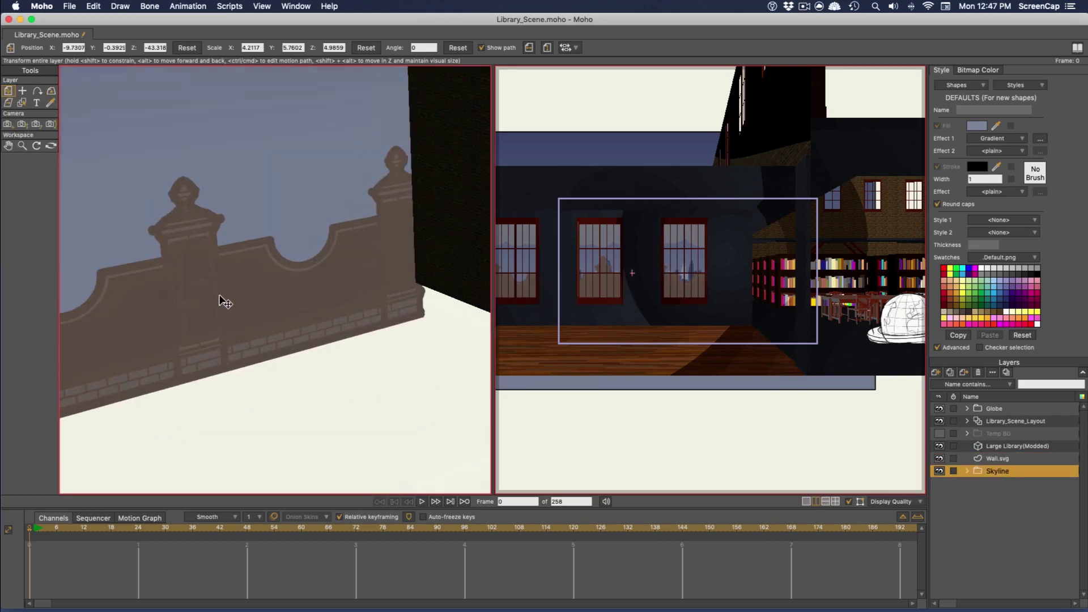
left_click(998, 459)
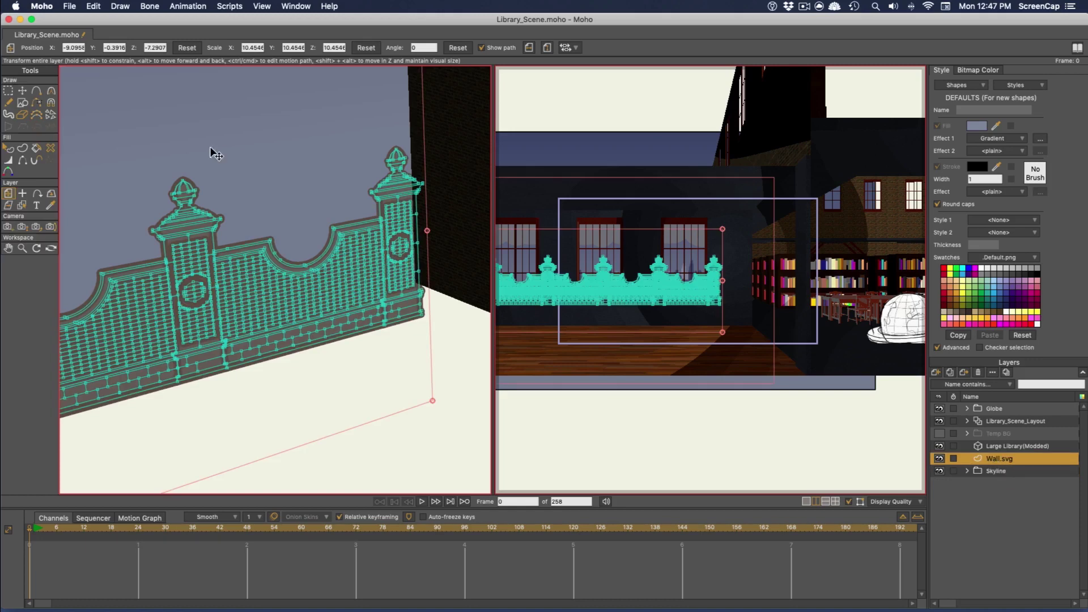
left_click(93, 6)
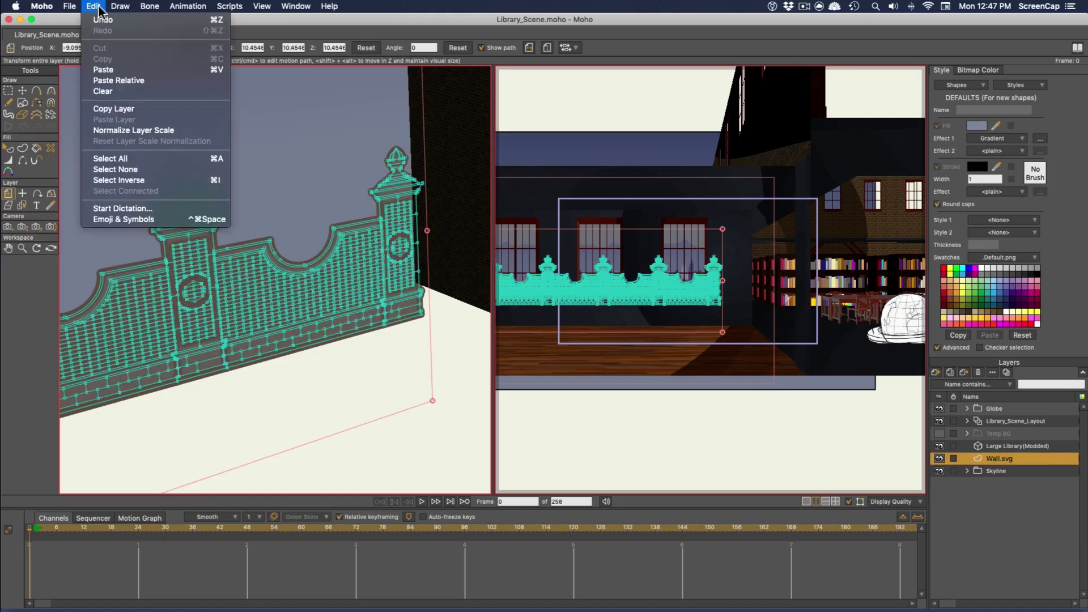
left_click(129, 131)
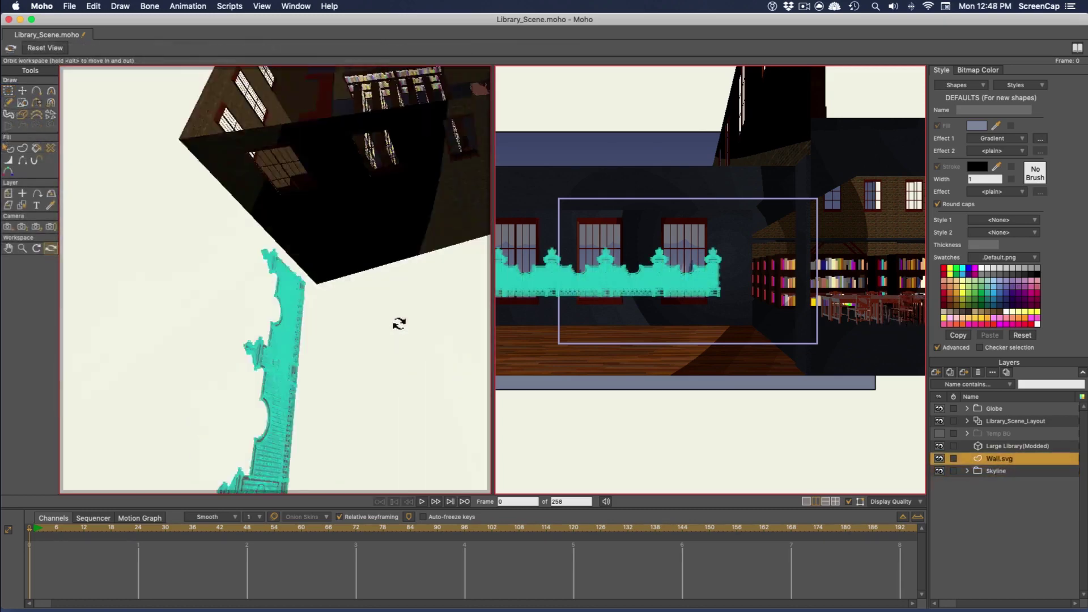
- Check the Wall.svg layer against the building's outer corner and undo the last change
left_click_drag(321, 386, 294, 363)
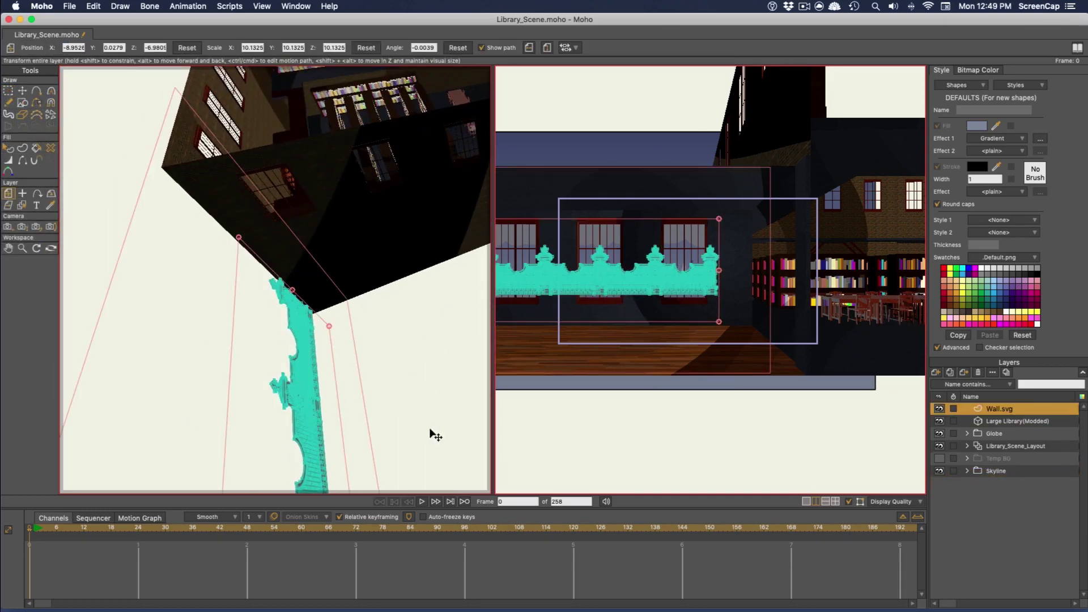
key("super+z")
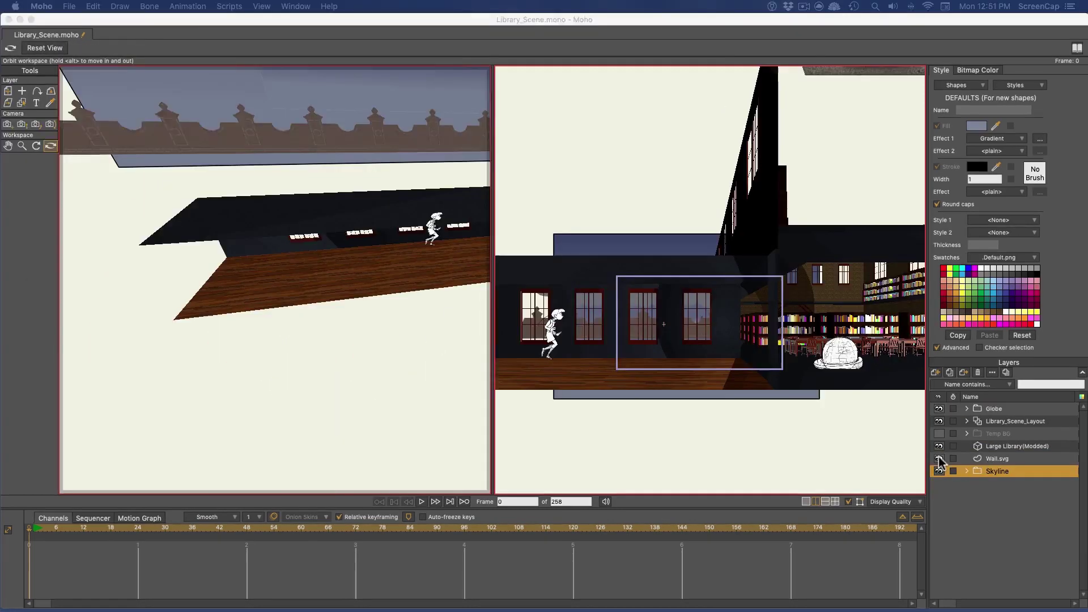
- Hide the Large Library(Modded) and Wall.svg layers and add a vector layer named Ground
left_click(938, 446)
left_click(935, 372)
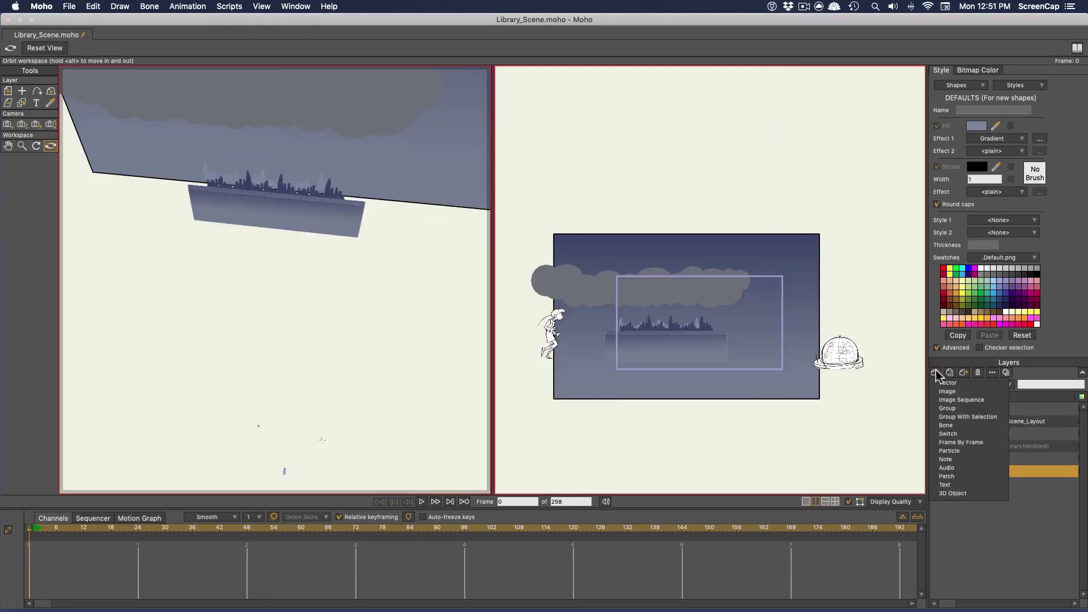
left_click(950, 386)
double_click(997, 446)
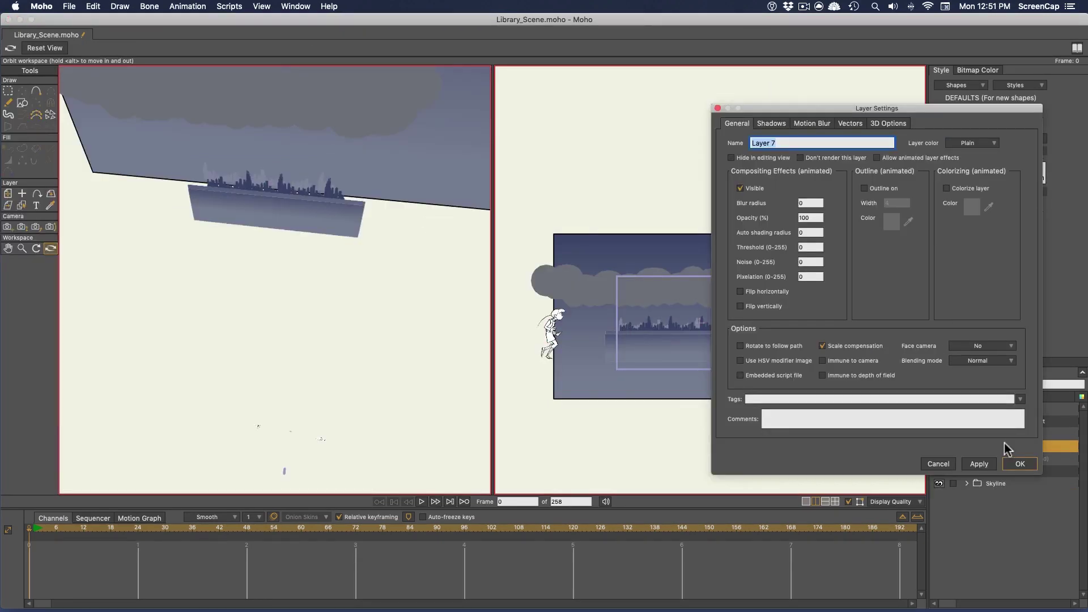
type("Ground")
key("Return")
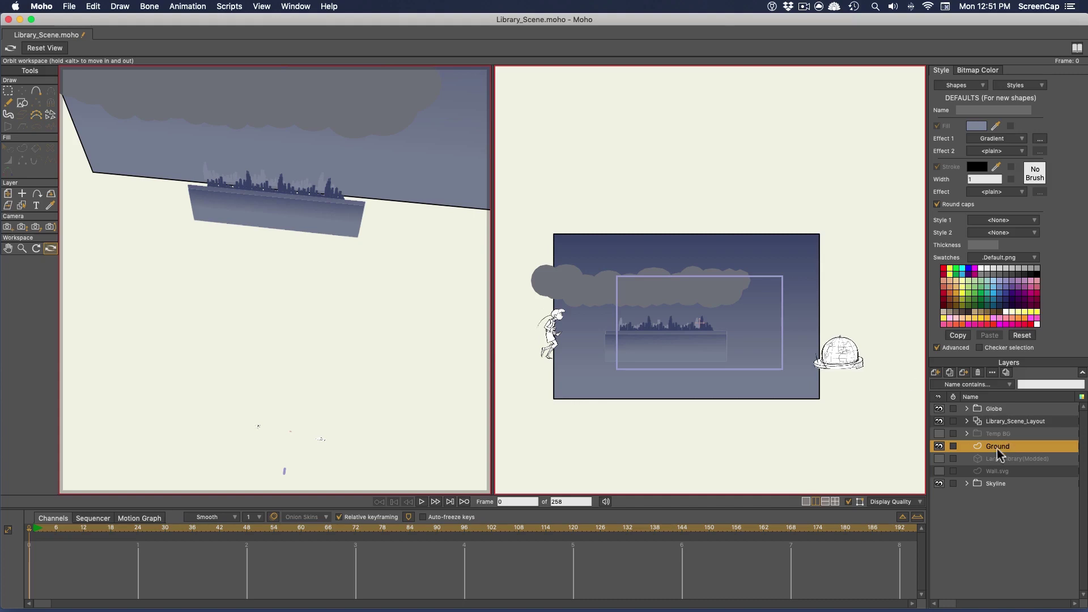
- Draw a rectangle larger than the camera frame on the Ground layer, with no stroke and a plain fill effect
left_click(22, 102)
mouse_move(533, 209)
left_mouse_down()
mouse_move(790, 397)
mouse_move(917, 401)
mouse_move(904, 475)
left_mouse_up()
left_click(8, 148)
left_click(848, 447)
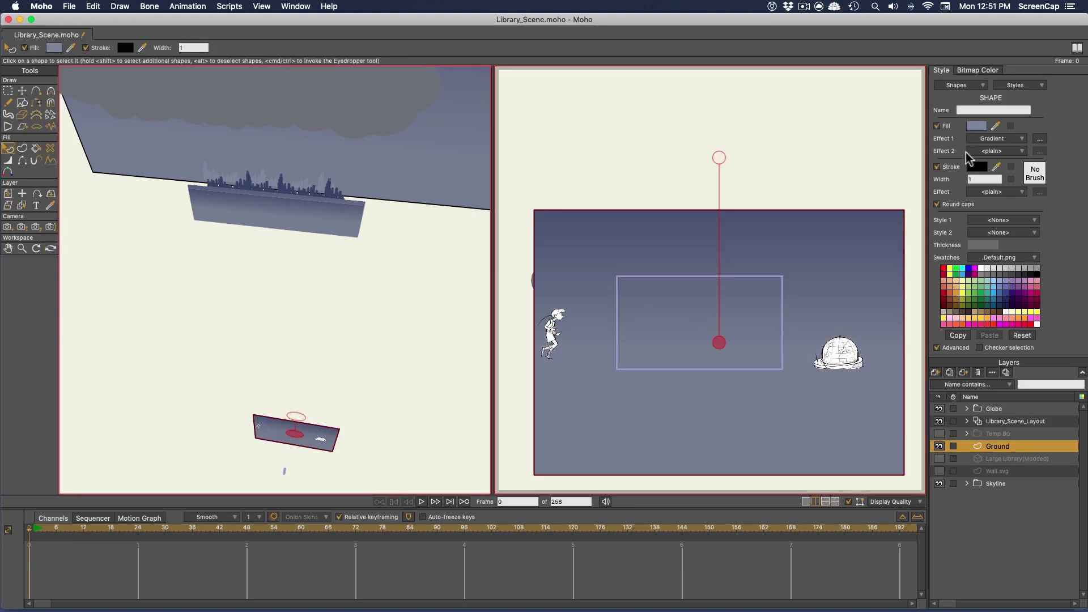
left_click(1005, 139)
left_click(1015, 147)
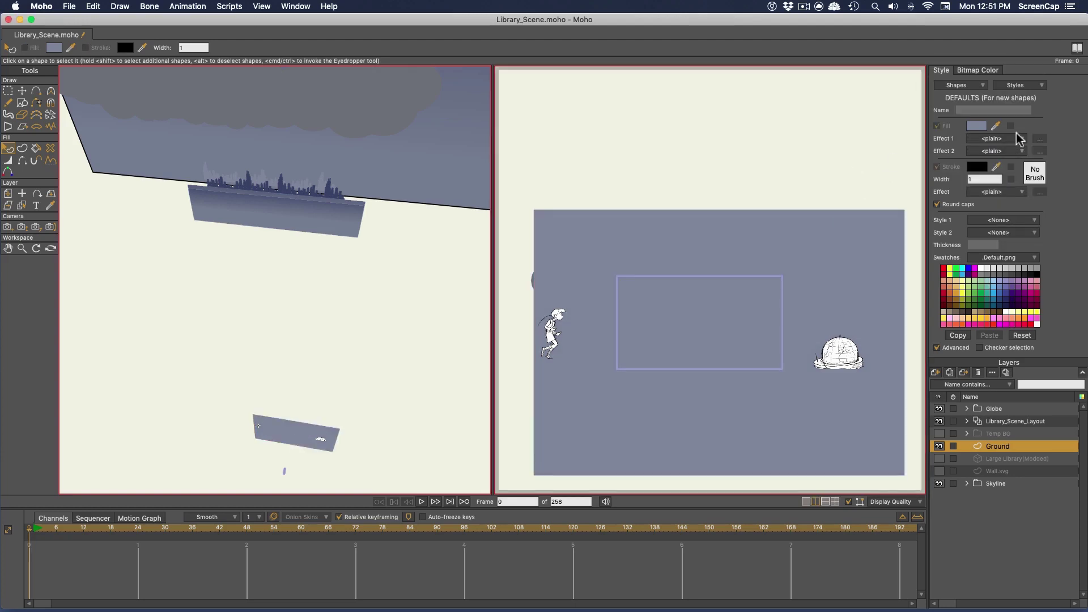
- Apply an Image Texture effect to the rectangle's fill using grass_night.png from the Images folder
left_click(1015, 138)
left_click(1035, 191)
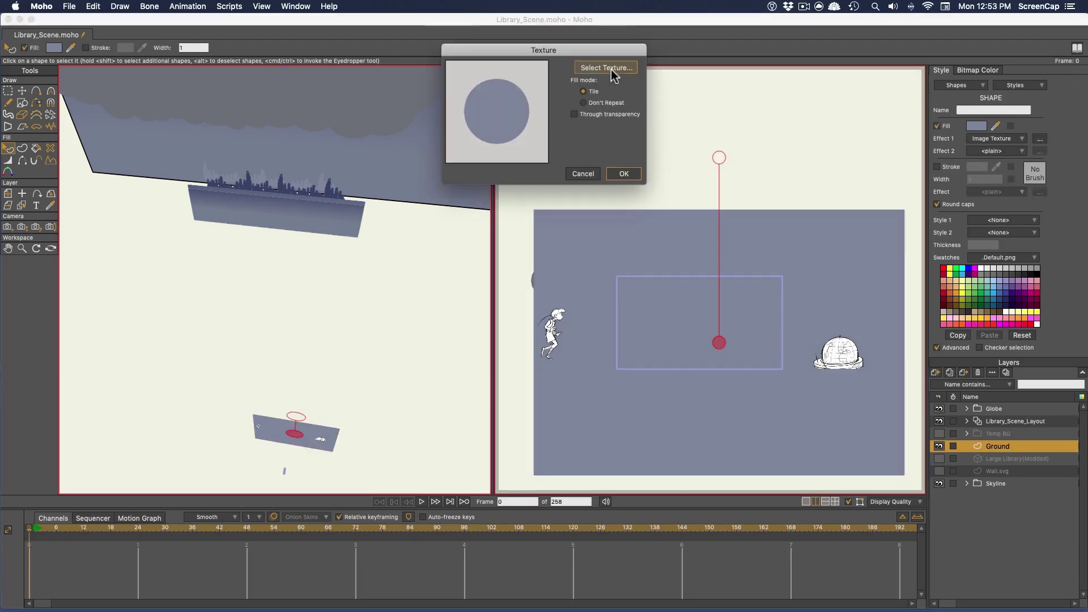
left_click(607, 67)
left_click(616, 137)
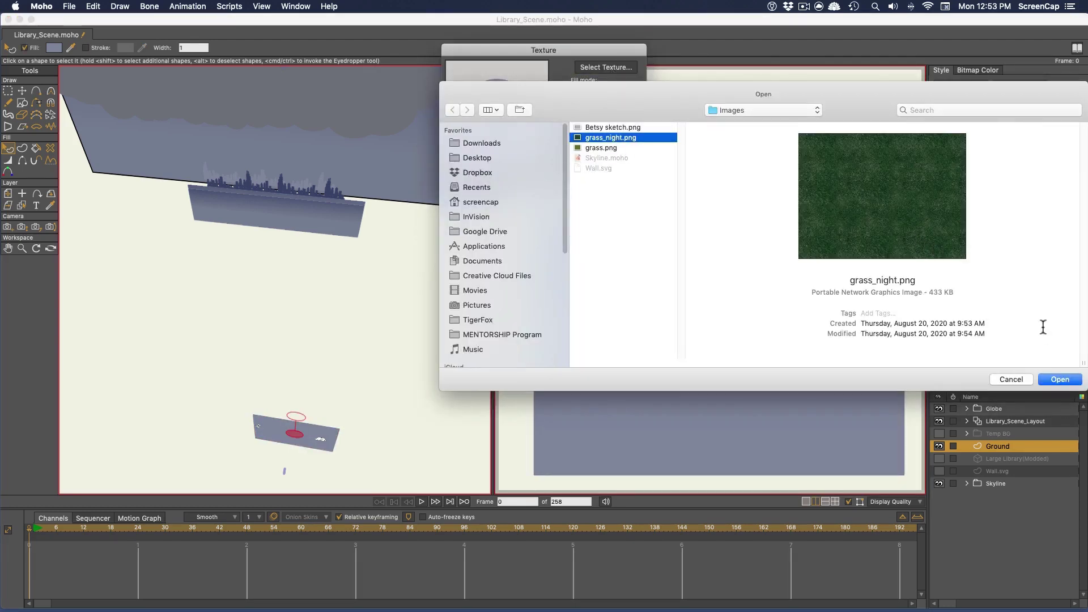
left_click(1060, 379)
left_click(623, 173)
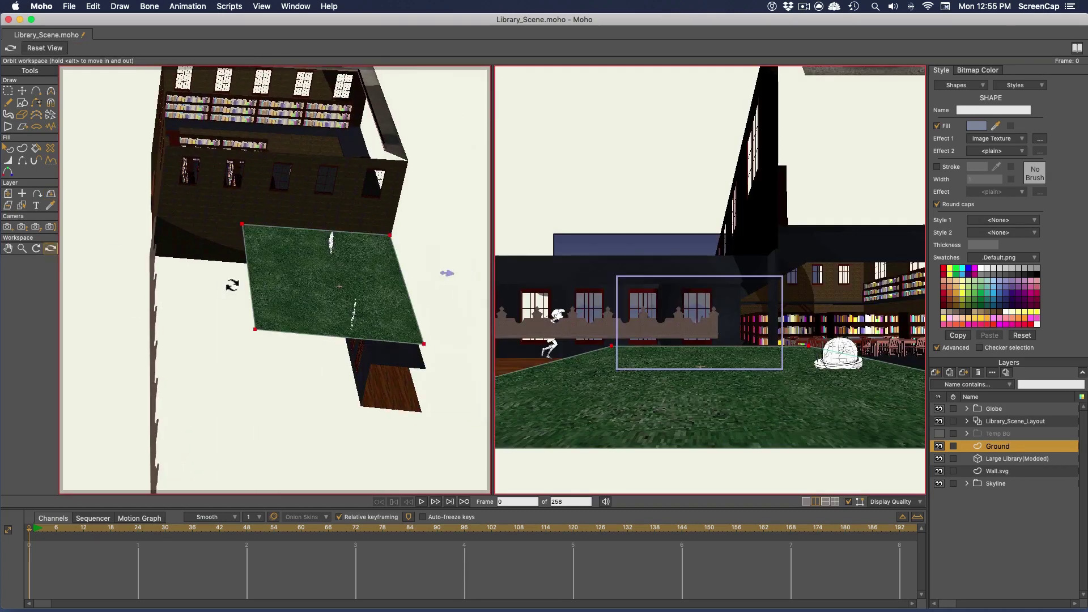
- Move the Ground layer over to the brick wall and stretch its shape to fill the yard between wall and library
key("m")
left_click_drag(296, 294, 202, 291)
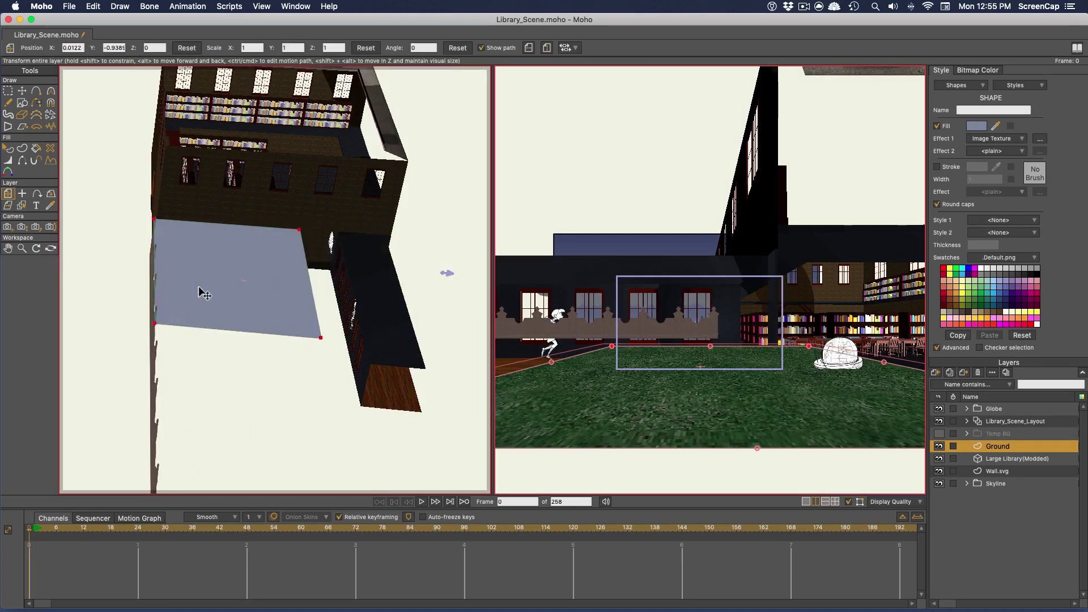
key("t")
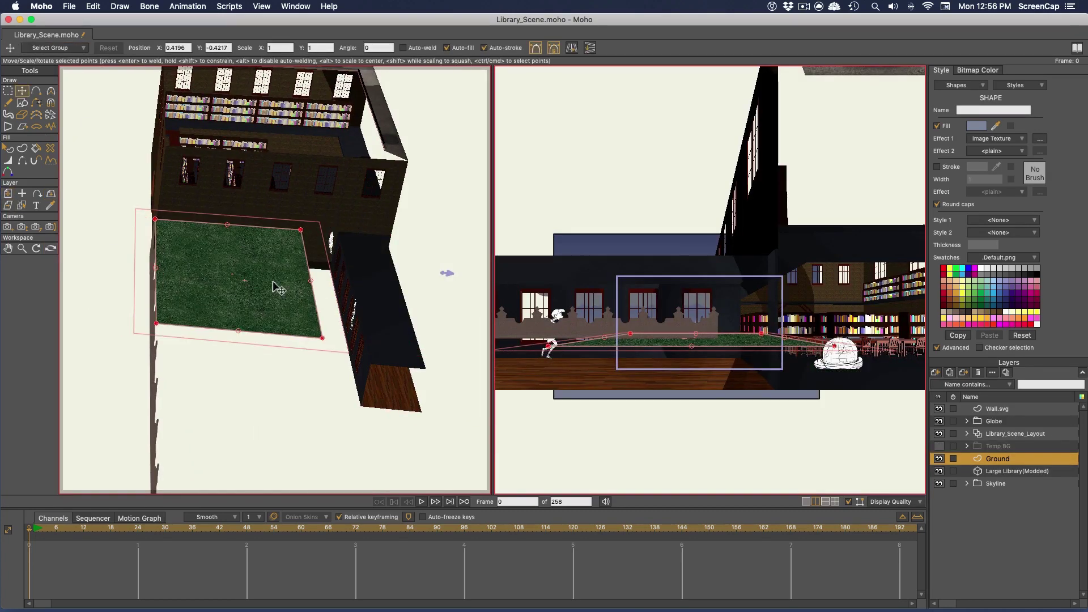
left_click_drag(315, 286, 313, 596)
left_click(261, 330)
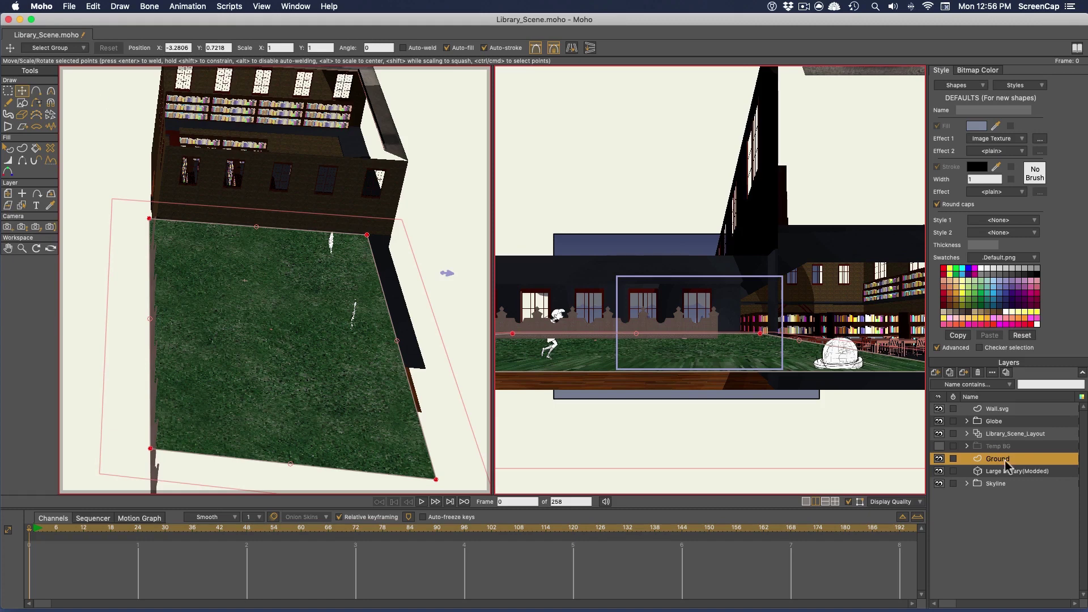
- Enable Sort layers by depth in the project settings and check the grass through the library windows
left_click(69, 6)
left_click(113, 207)
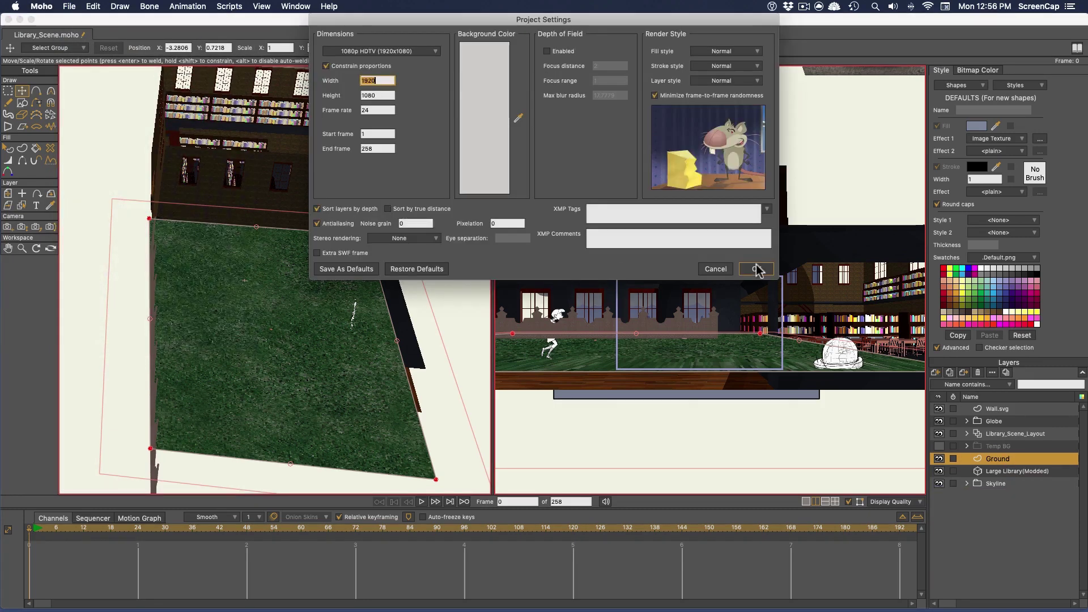
left_click(756, 269)
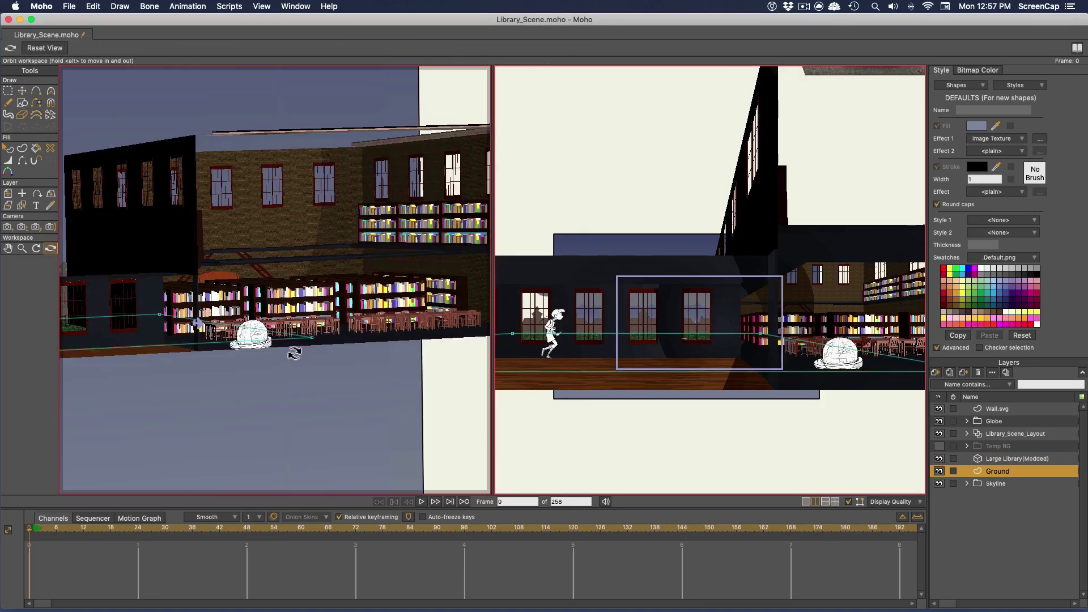
scroll(690, 342, "up", 10)
scroll(690, 342, "down", 5)
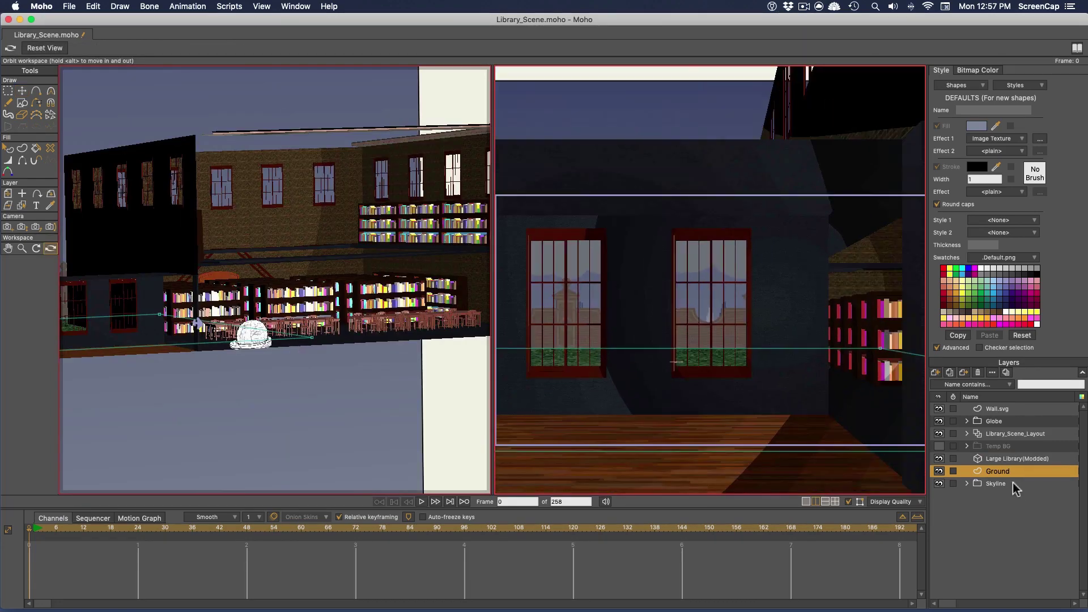
- Adjust the scale of the grass texture on the Ground shape
left_click(1012, 483)
left_click_drag(261, 283, 314, 311)
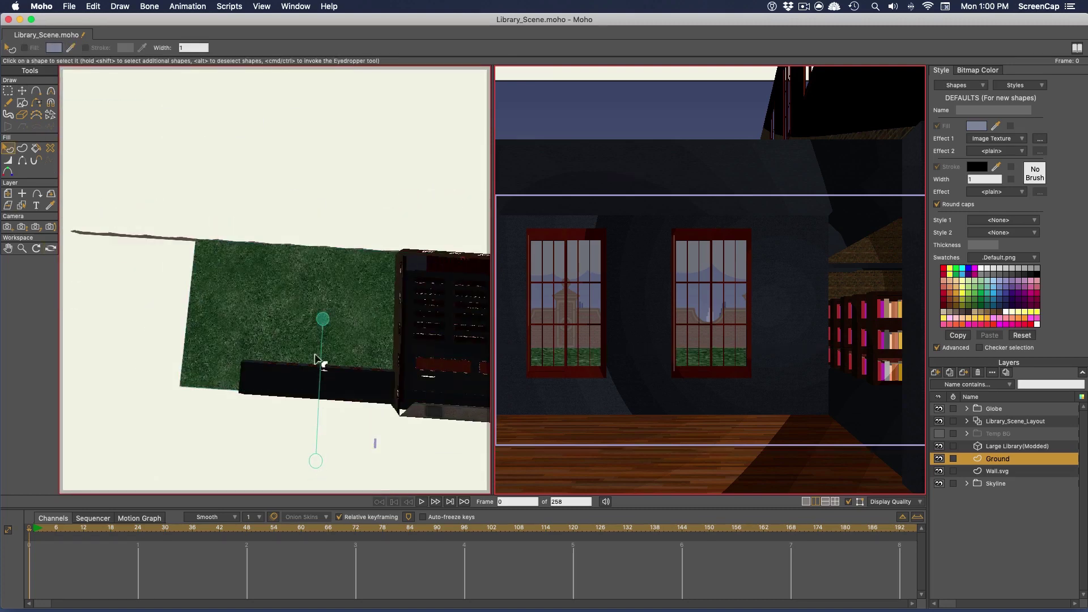
left_click_drag(312, 445, 322, 343)
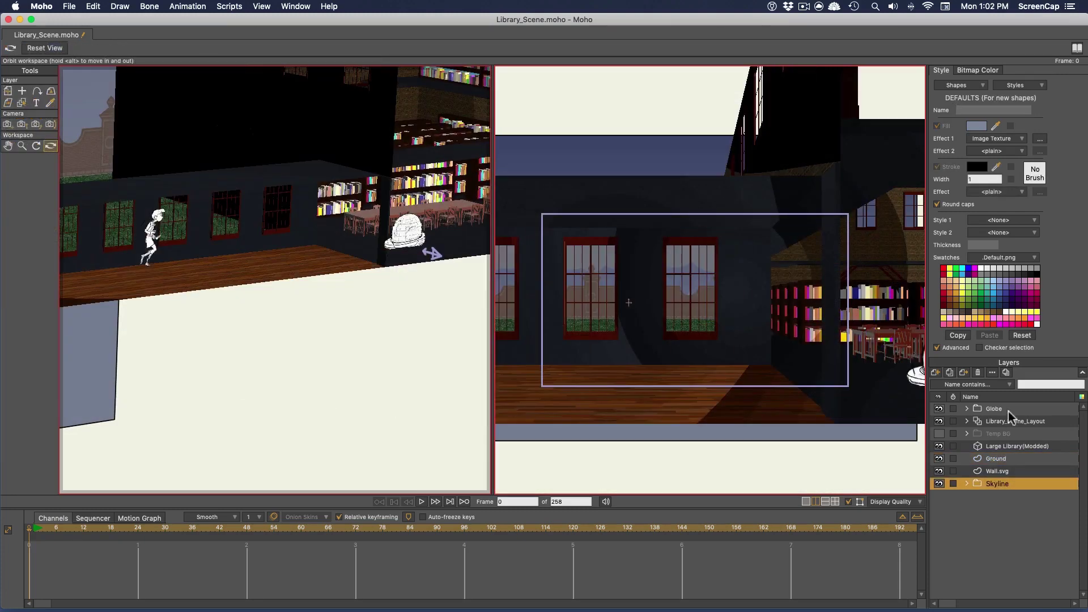
- Group all the layers into a group named Library_Scene and move Skyline to the bottom of it
left_click(1005, 486, "shift")
left_click(935, 372)
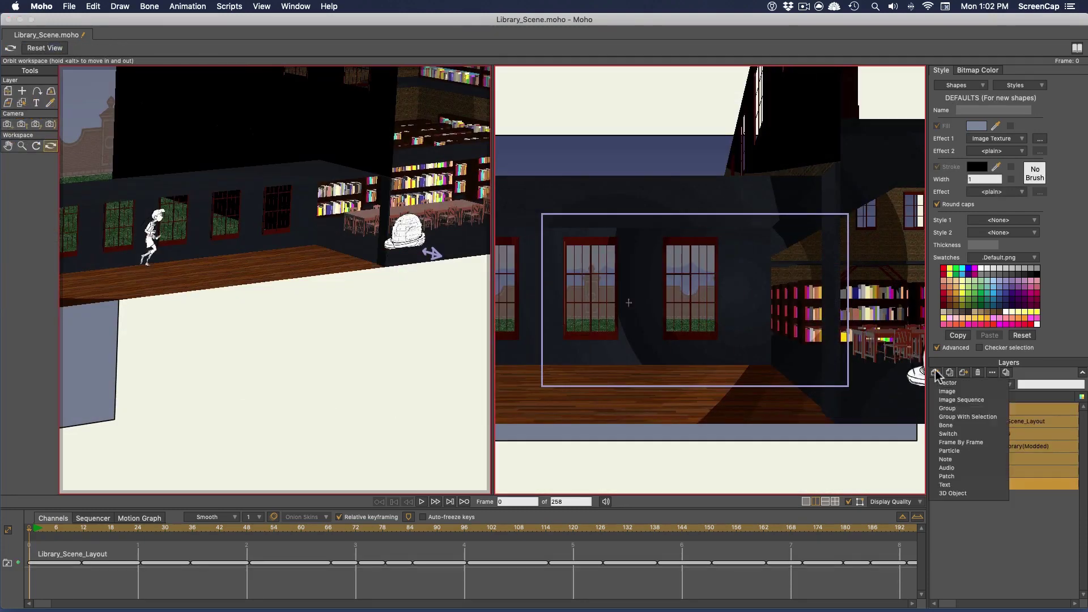
left_click(948, 417)
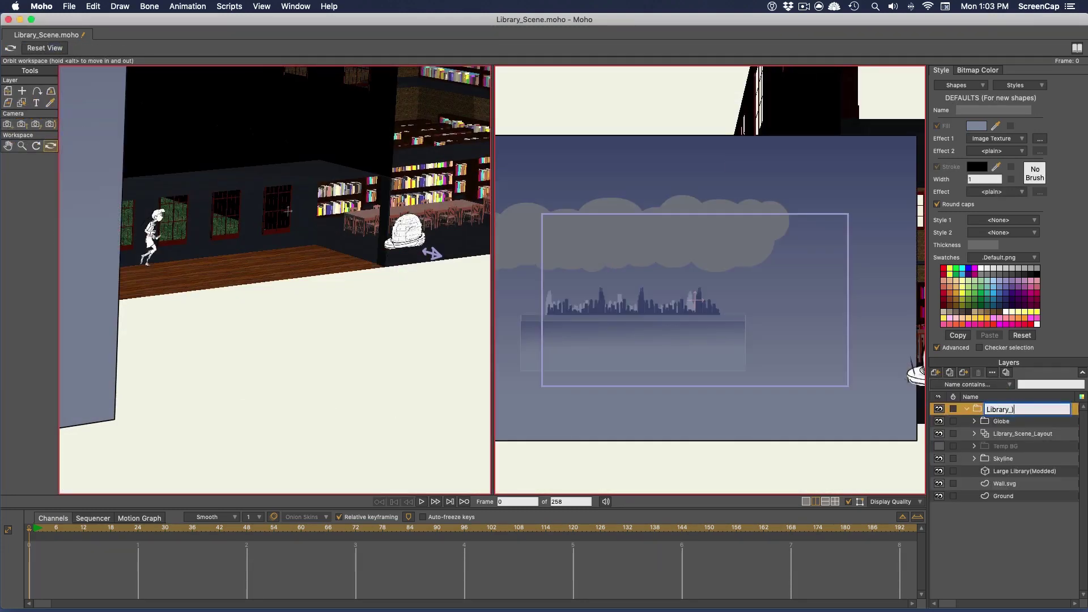
key("Return")
left_click(1003, 433)
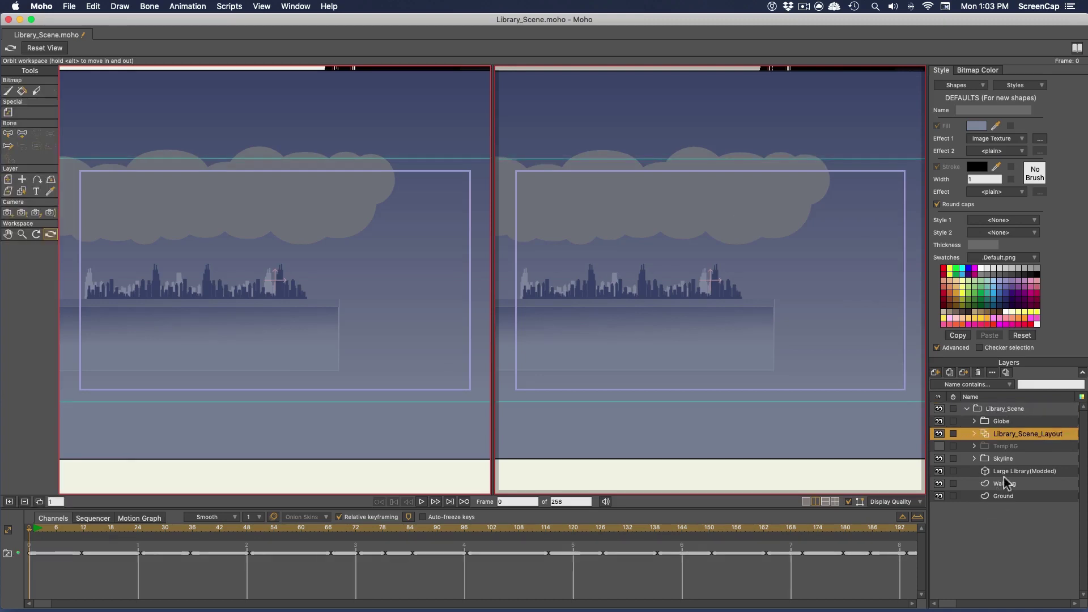
left_click_drag(1004, 458, 1008, 498)
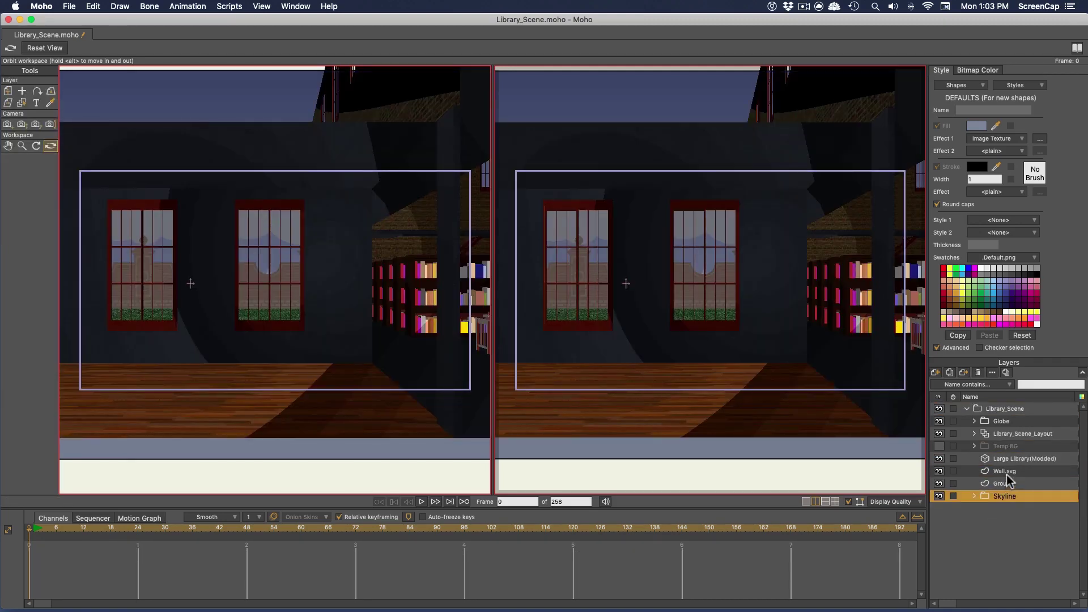
- With Library_Scene_Layout selected, track the camera to about X -1.79 to frame the running girl at frame 1
left_click(998, 432)
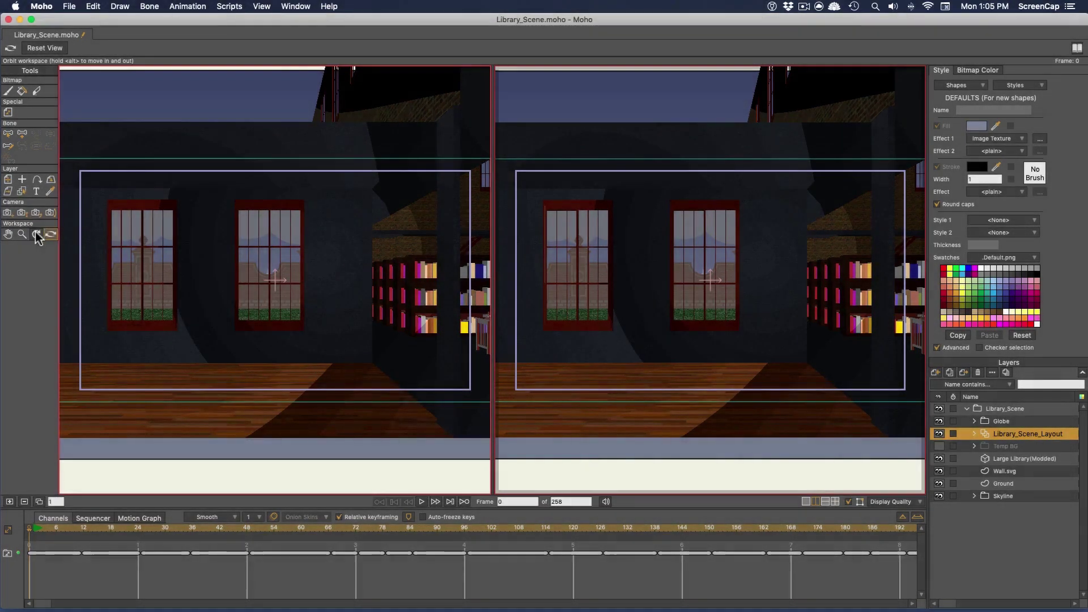
left_click_drag(229, 246, 268, 310)
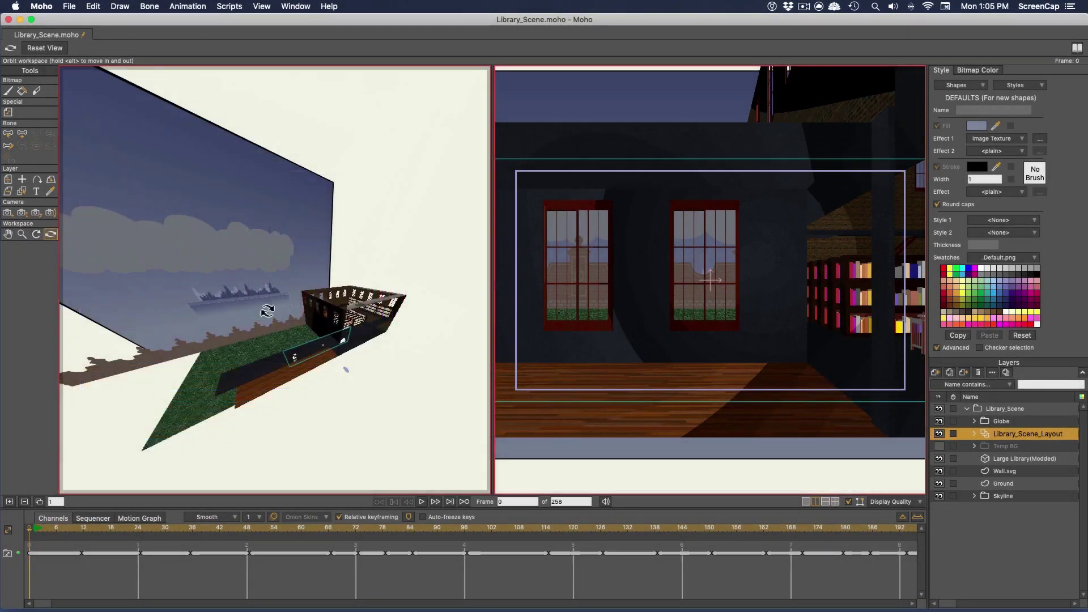
left_click(8, 214)
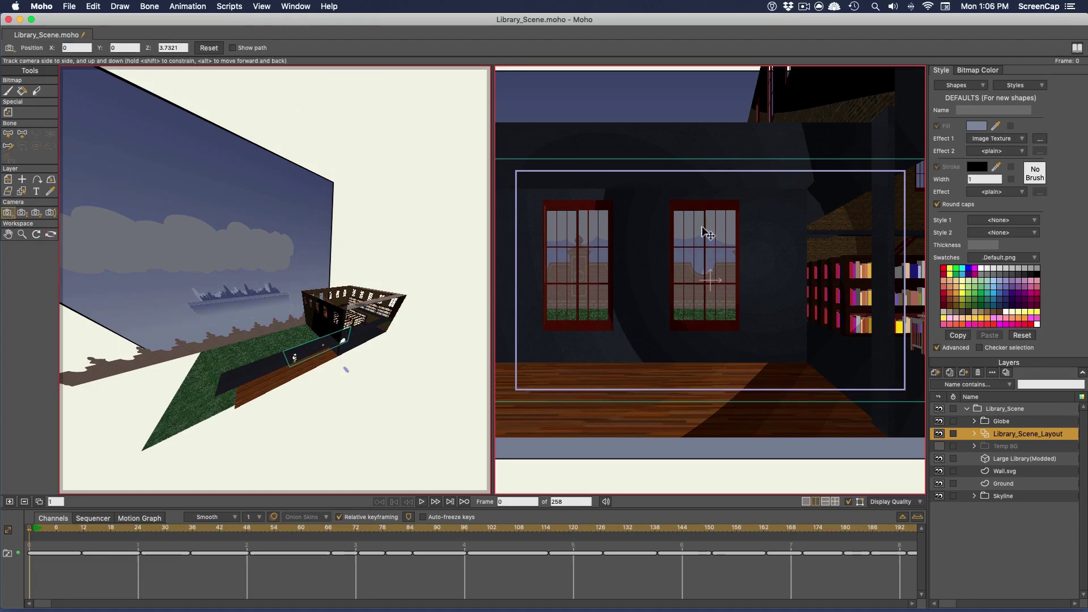
left_click_drag(704, 231, 649, 296)
key("super+Right")
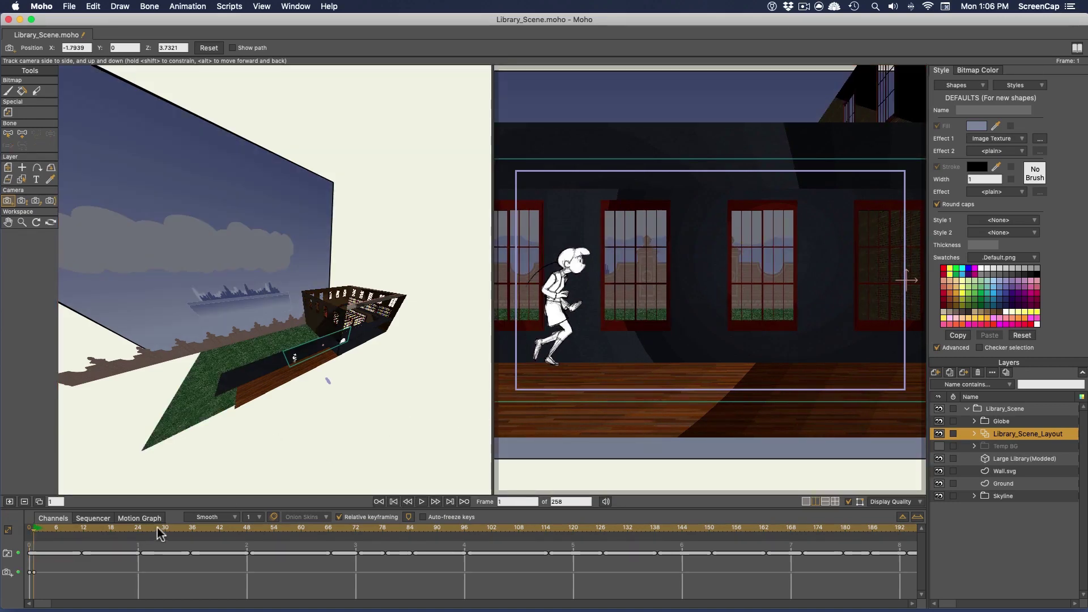
- Keyframe a sideways camera track along the hallway at frame 132 and shift that key to about frame 112
left_click_drag(159, 533, 626, 526)
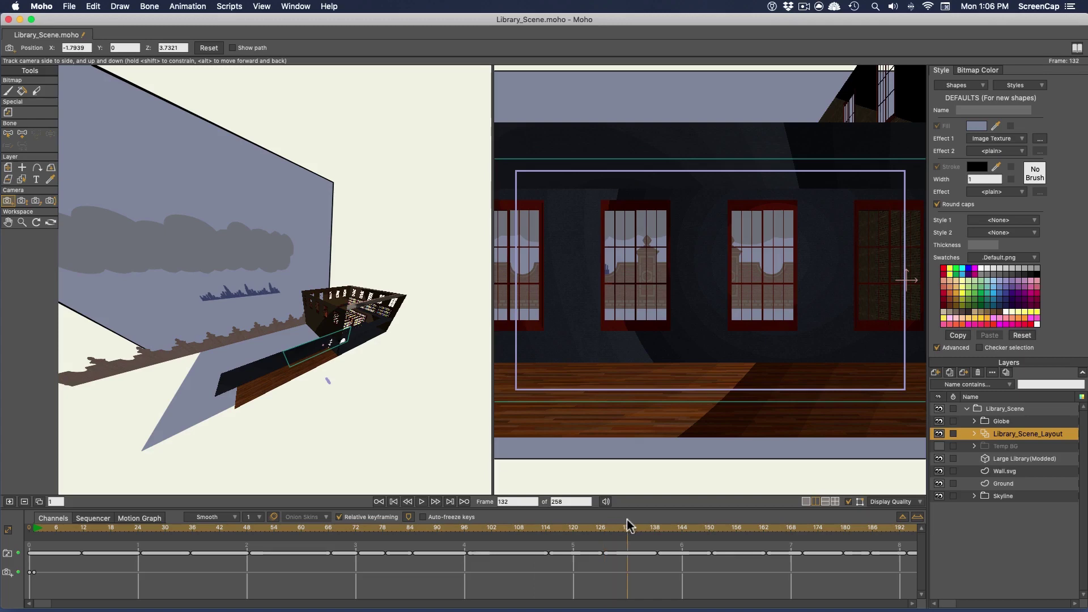
left_click_drag(704, 323, 652, 328)
left_click_drag(587, 517, 529, 523)
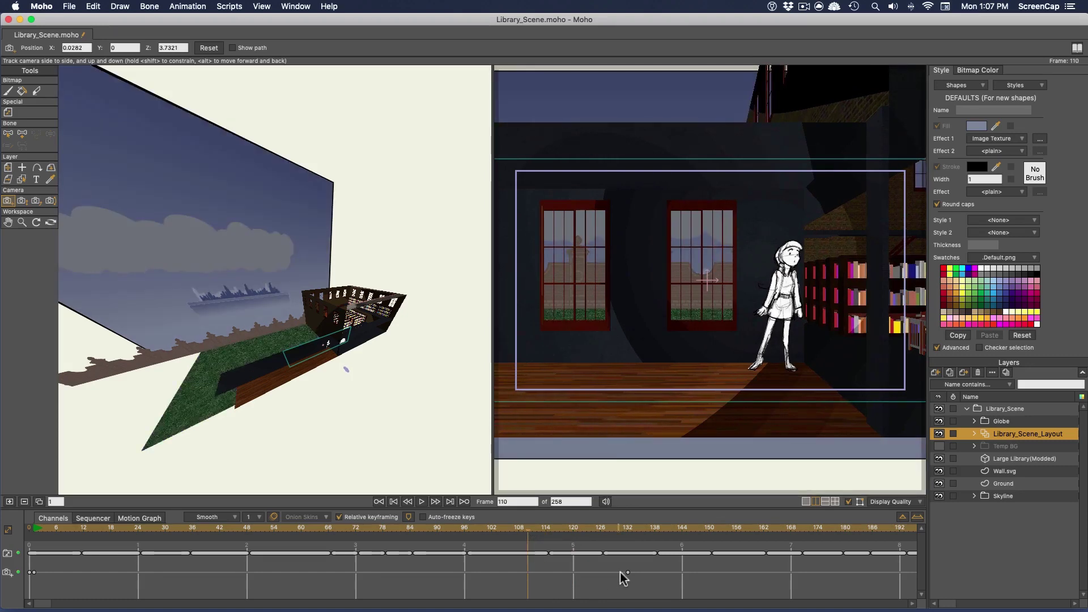
left_click_drag(623, 572, 536, 572)
left_click(516, 529)
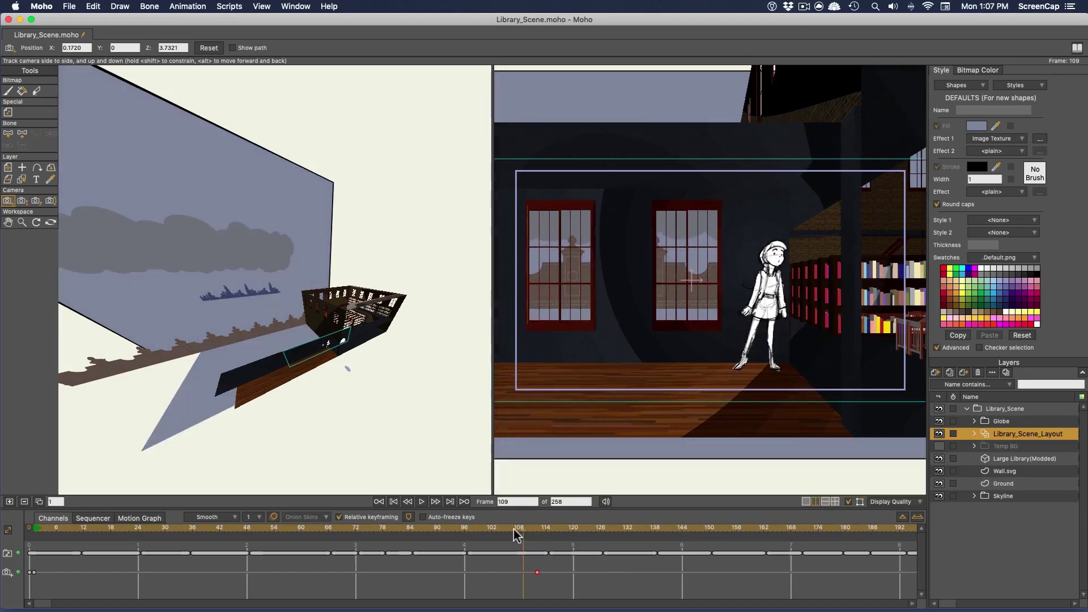
- Move the camera's starting keyframe to frame 27 and set its interpolation to Ease In/Out
left_click_drag(515, 532, 29, 572)
left_click_drag(73, 527, 161, 528)
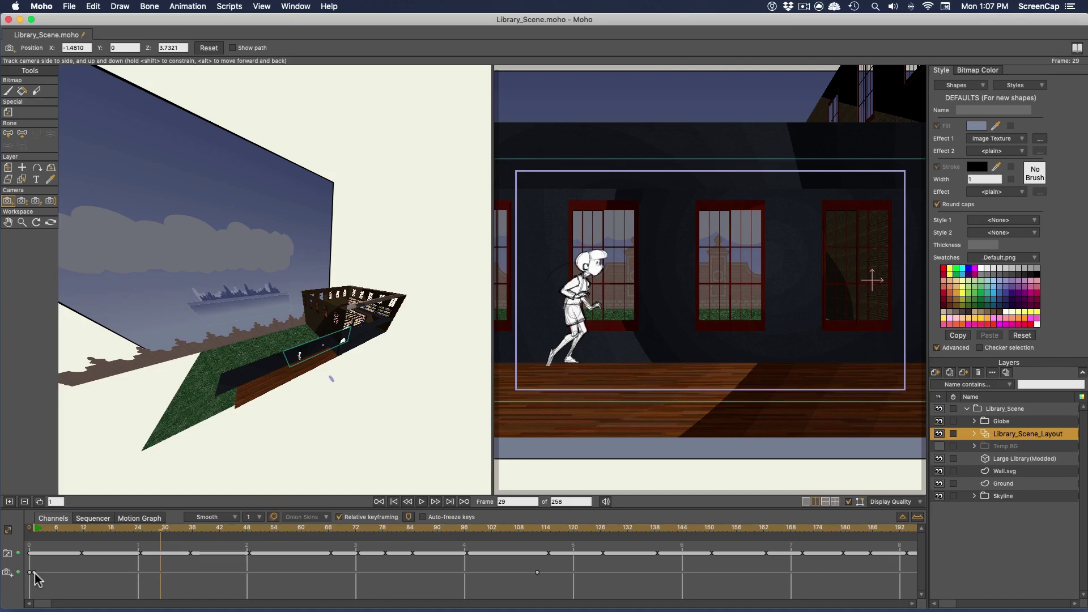
left_click_drag(35, 573, 105, 577)
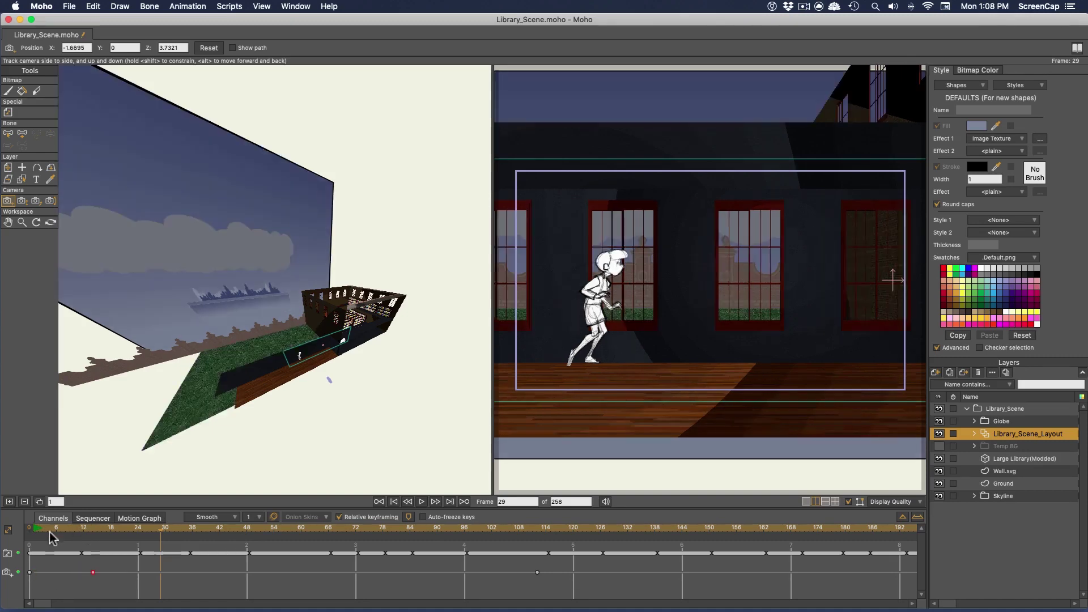
left_click_drag(45, 530, 157, 541)
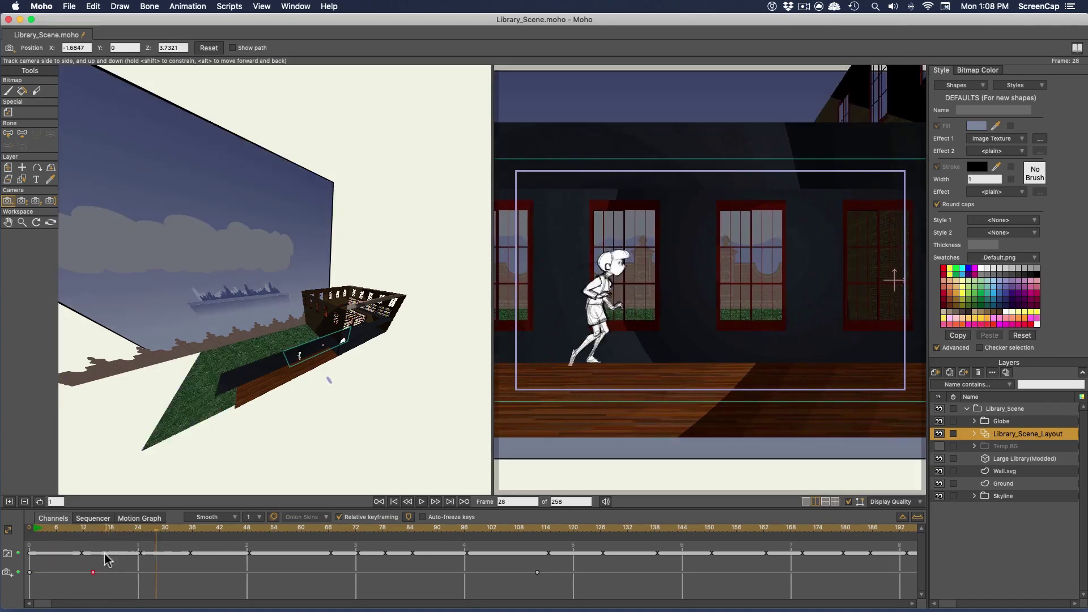
left_click_drag(93, 572, 152, 572)
left_click_drag(153, 532, 139, 531)
left_click(152, 530)
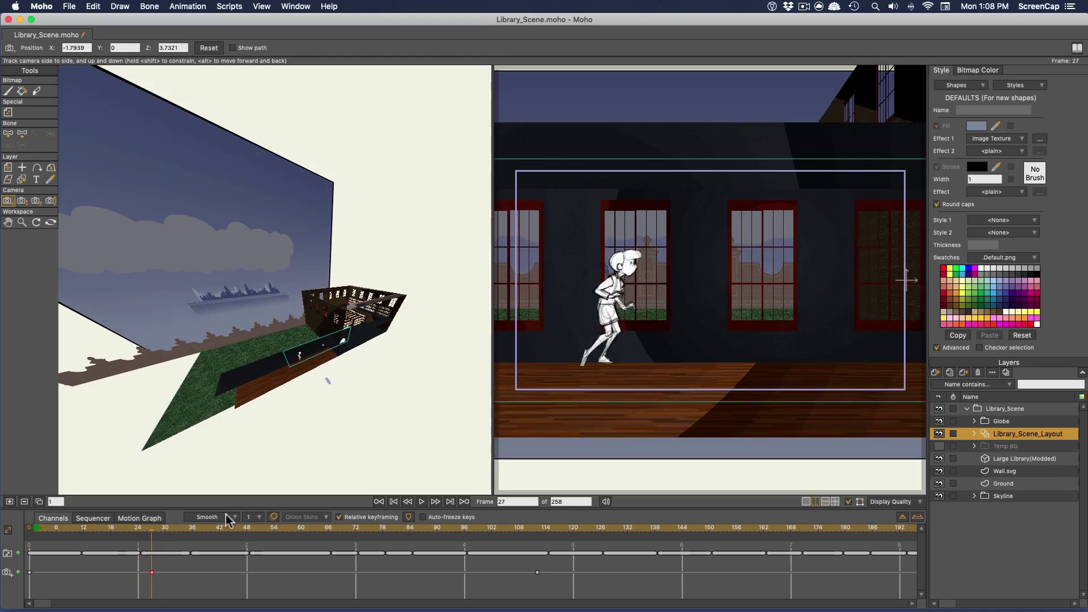
left_click(233, 515)
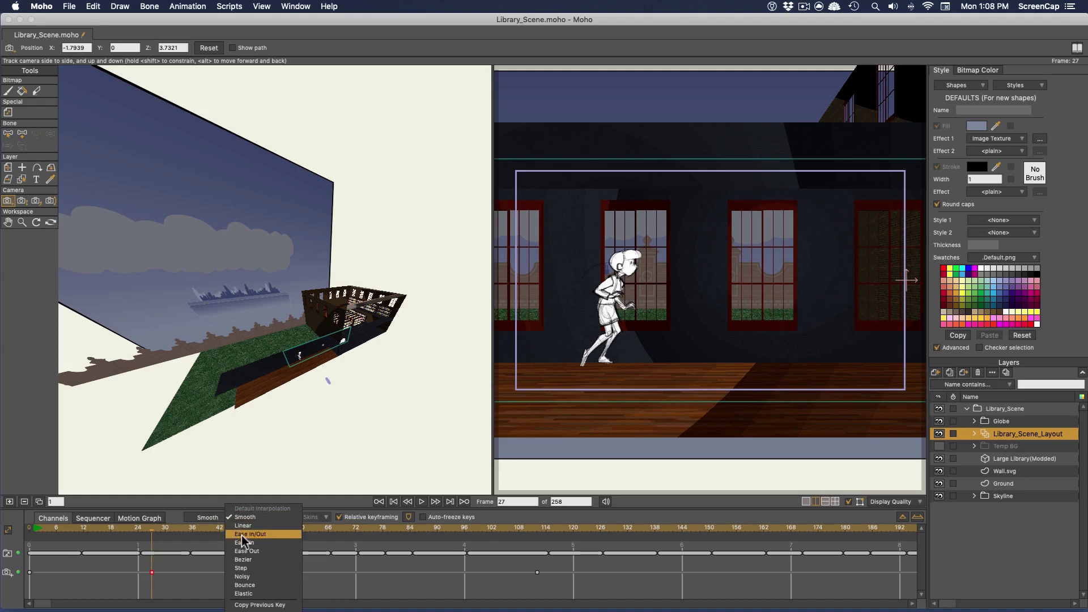
left_click(241, 535)
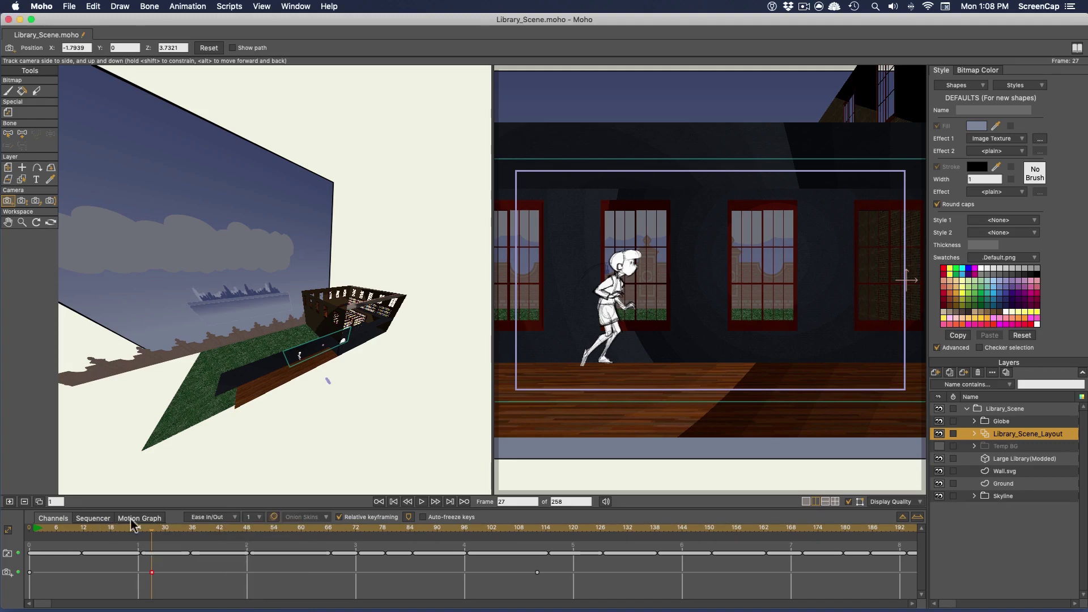
- Copy the camera key near frame 167 and paste it at about frame 206 to hold the shot
left_click_drag(132, 525, 921, 528)
left_click_drag(56, 602, 165, 603)
left_click_drag(476, 529, 269, 529)
left_click_drag(278, 585, 253, 568)
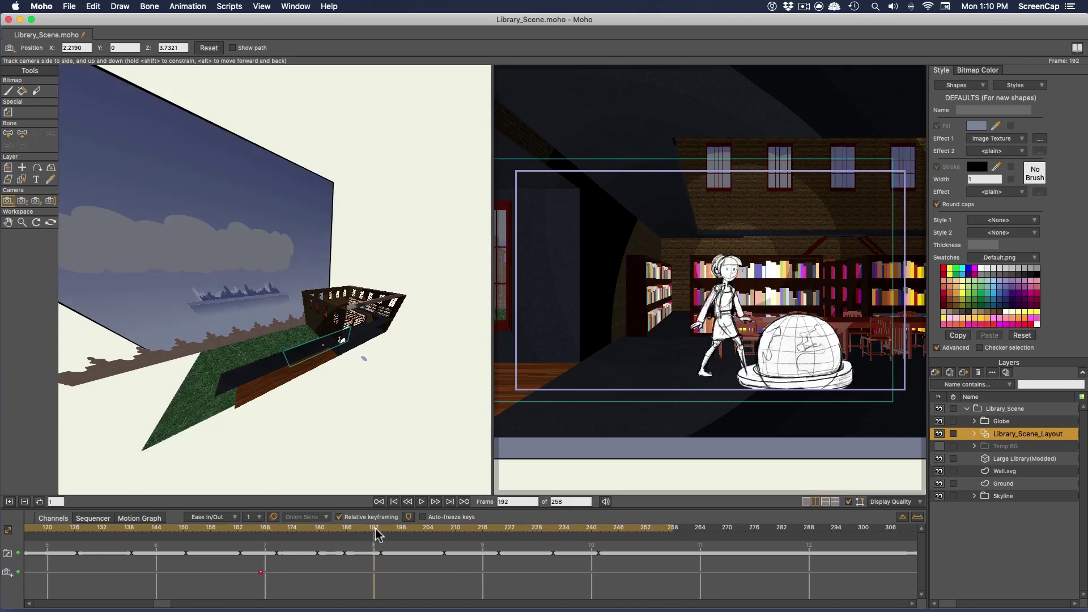
left_click_drag(378, 535, 550, 532)
key("super+v")
- Track the camera to about X 2.97 at frame 232 to center the globe, and select the Globe layer
left_click(8, 168)
left_click(10, 201)
left_click_drag(705, 323, 621, 326)
left_click(1006, 422)
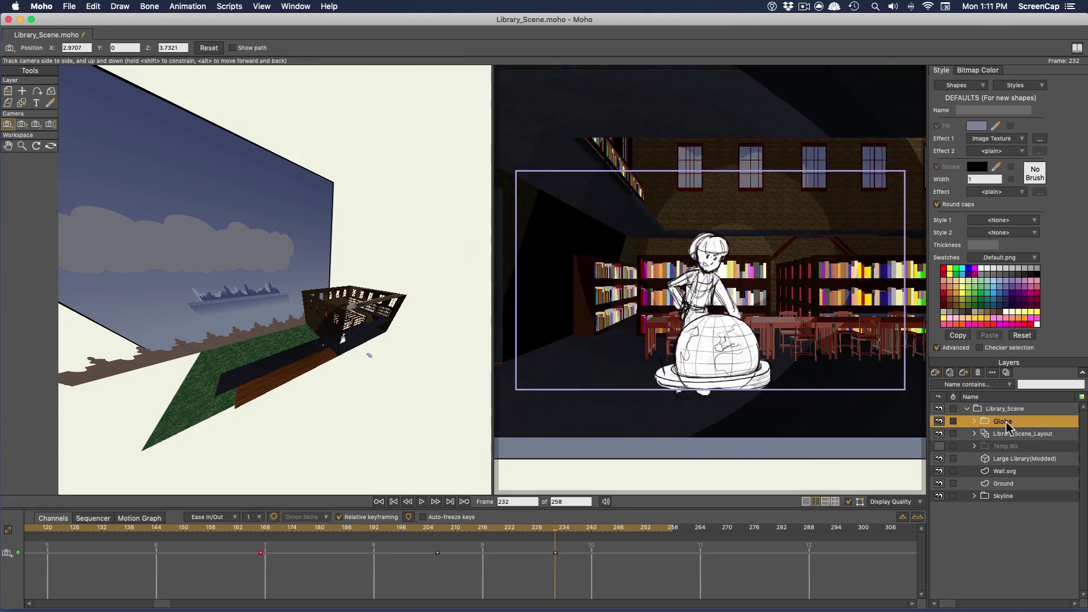
- Reposition the Globe layer just in front of the girl, to about X 0.43, Y -0.18, Z 0.48
scroll(334, 338, "up", 10)
key("m")
left_click(367, 356)
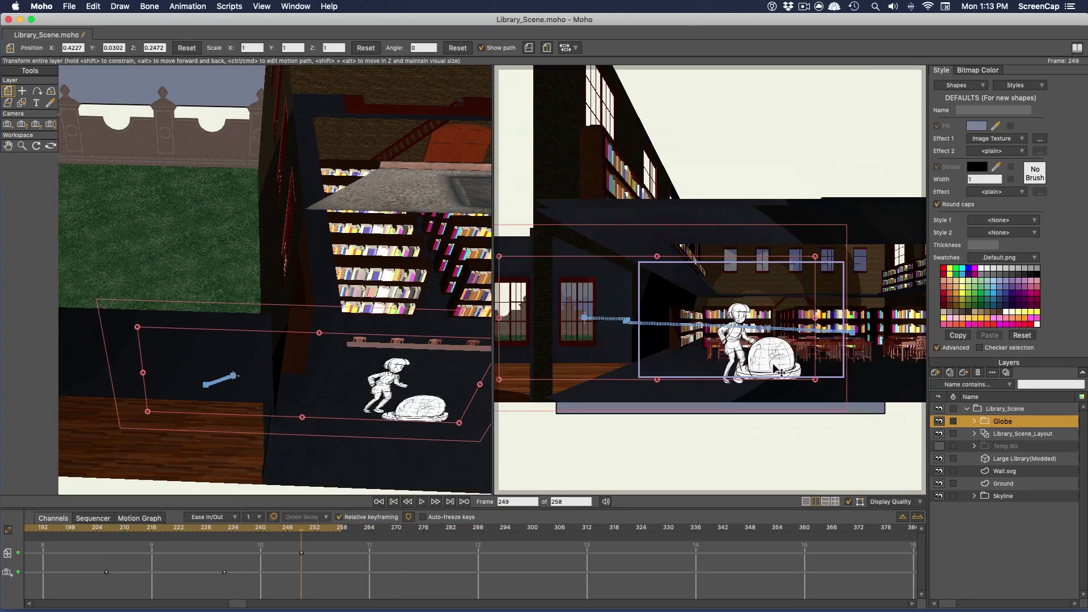
mouse_move(779, 371)
left_mouse_down()
mouse_move(776, 422)
mouse_move(770, 356)
left_mouse_up()
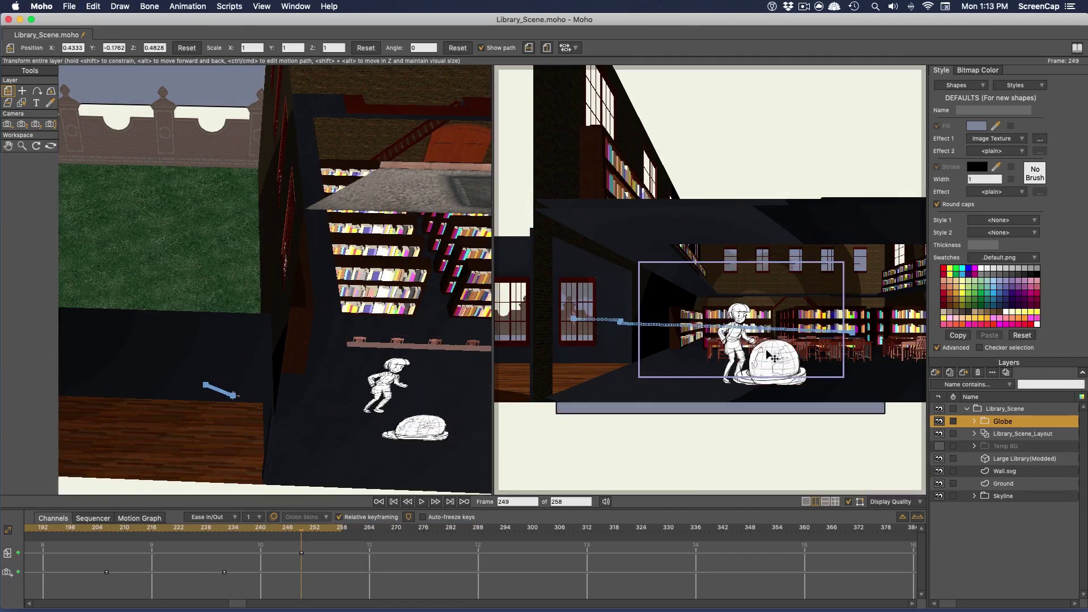
left_click(1007, 434)
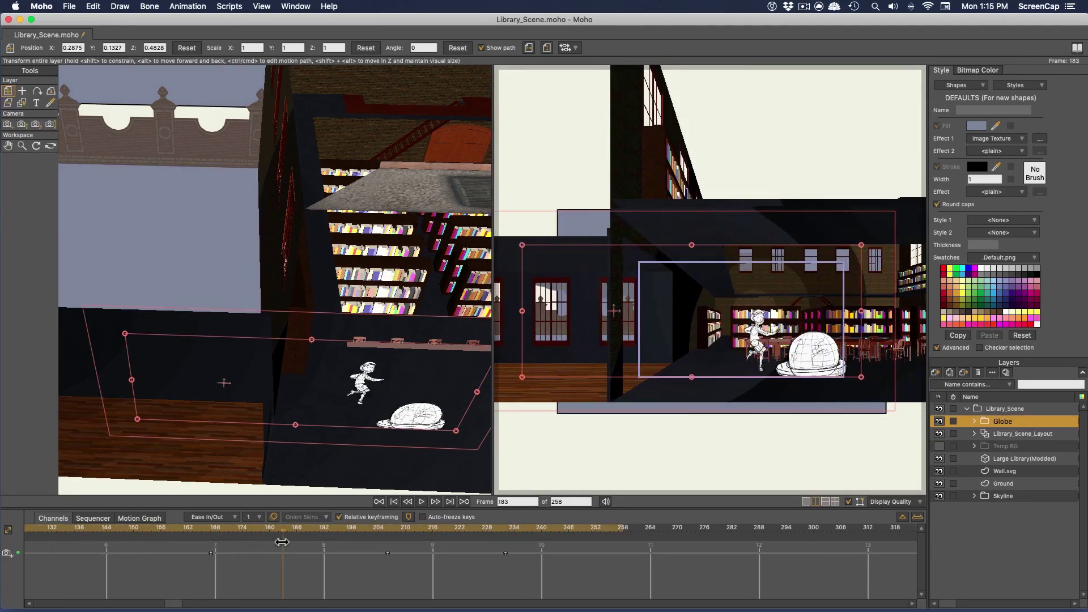
- Shift the camera key near frame 167 to frame 186 and track the camera sideways there to reframe the girl and globe
left_click(212, 553)
left_click_drag(211, 553, 296, 554)
left_click(8, 125)
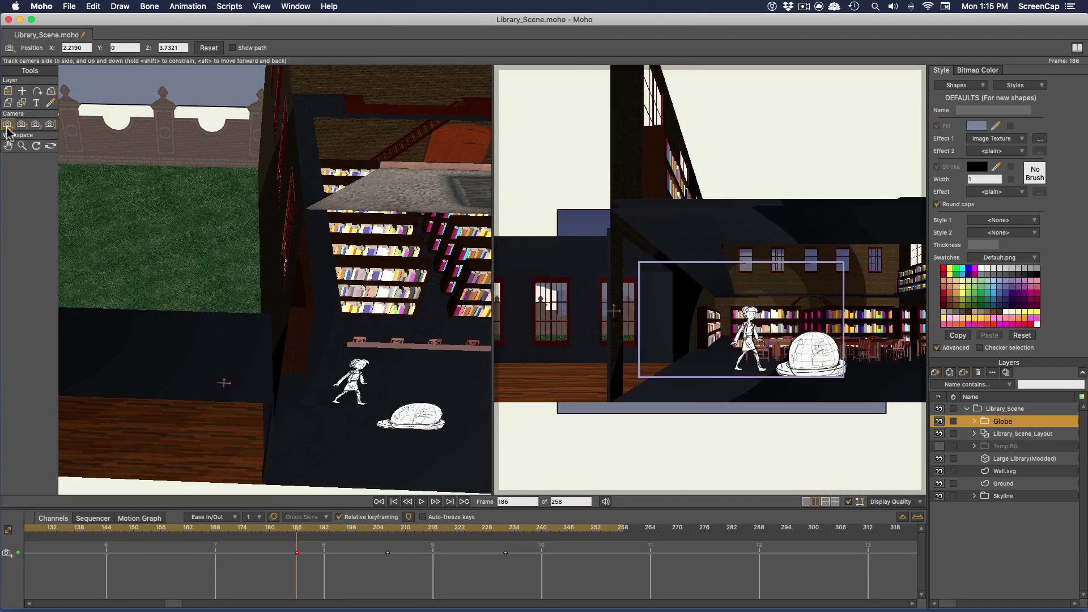
left_click_drag(795, 338, 764, 338)
- Delete the camera hold key near frame 206 so the move runs from frame 186 to frame 232
left_click(387, 553)
key("Delete")
left_click_drag(396, 530, 505, 534)
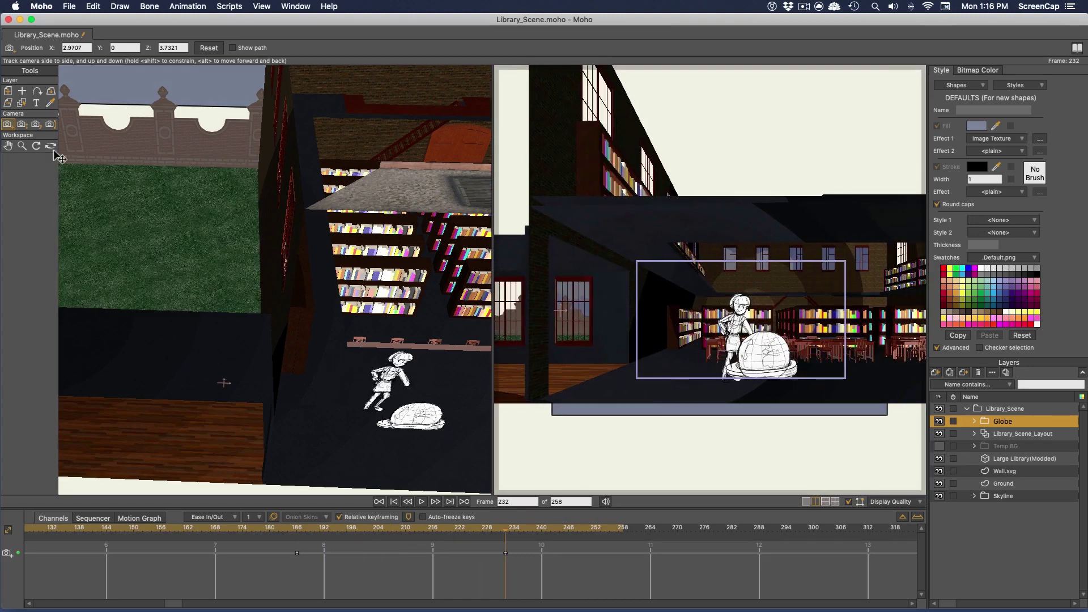
left_click(22, 125)
mouse_move(749, 357)
left_mouse_down()
mouse_move(750, 453)
mouse_move(746, 377)
left_mouse_up()
left_click(51, 124)
key("super+z")
key("super+z")
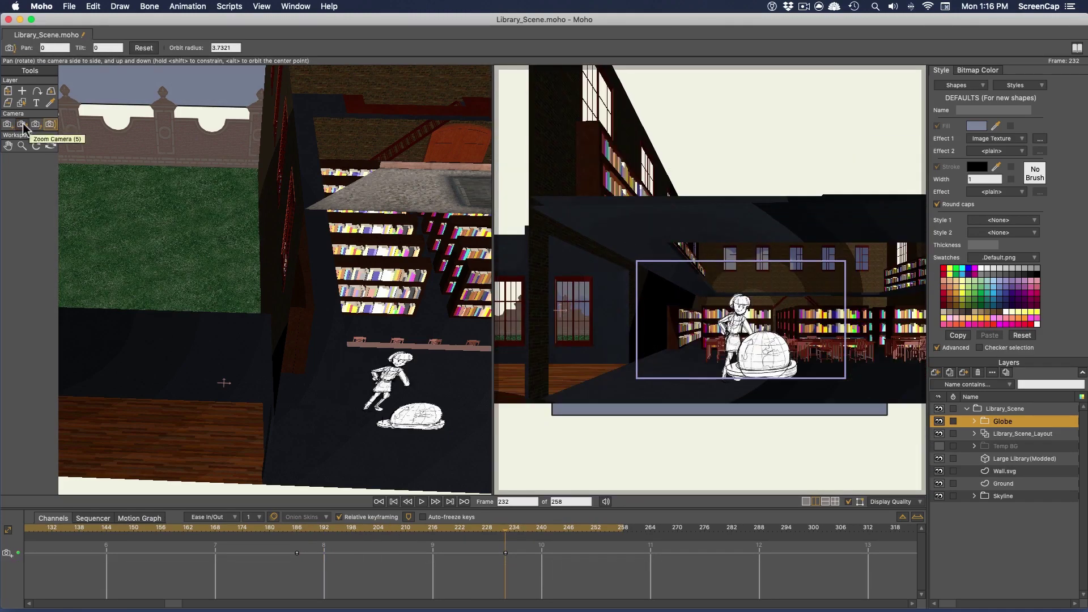
left_click(22, 124)
left_click_drag(441, 540, 505, 538)
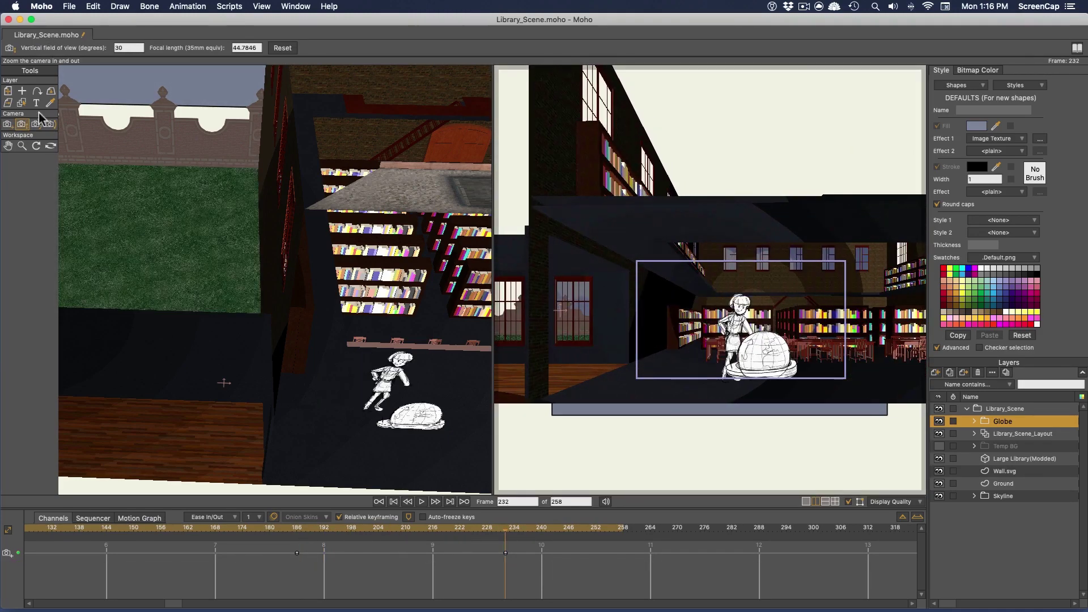
left_click(52, 124)
left_click_drag(623, 448, 629, 479)
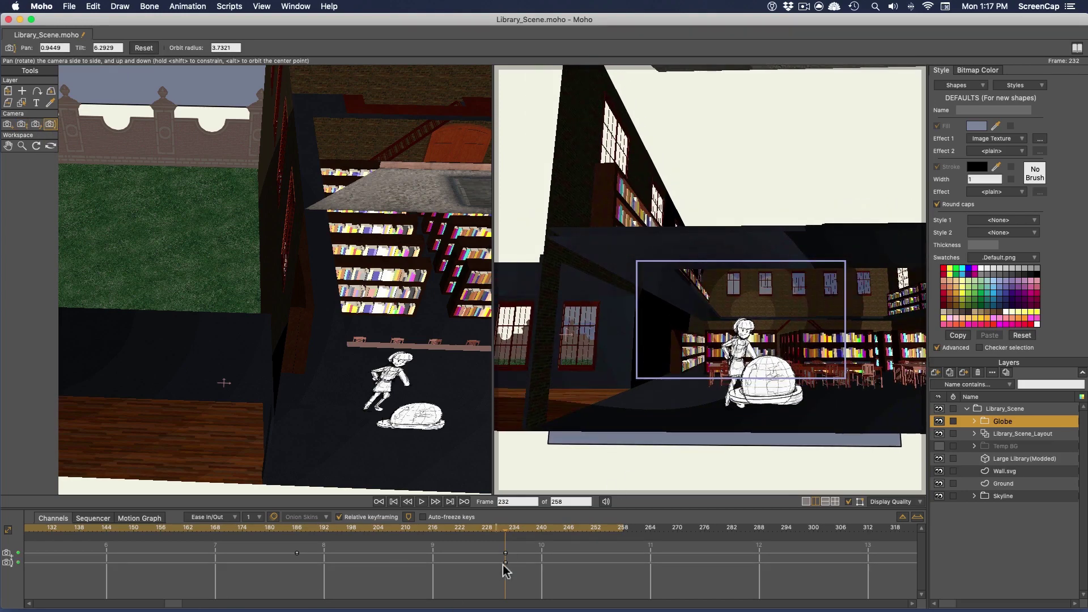
left_click_drag(505, 527, 890, 544)
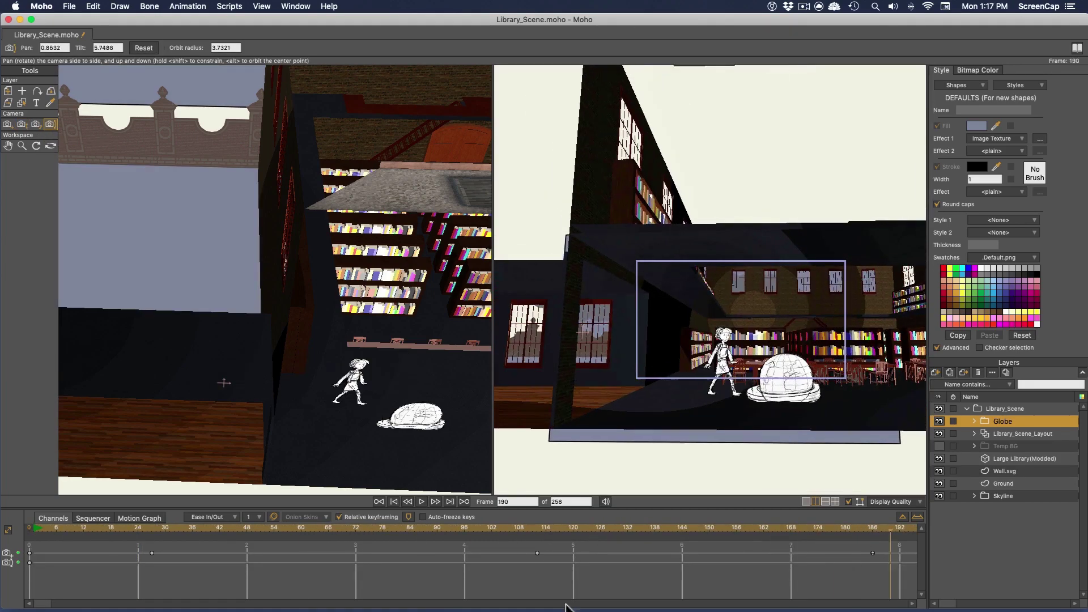
left_click(912, 603)
left_click(650, 532)
key("super+z")
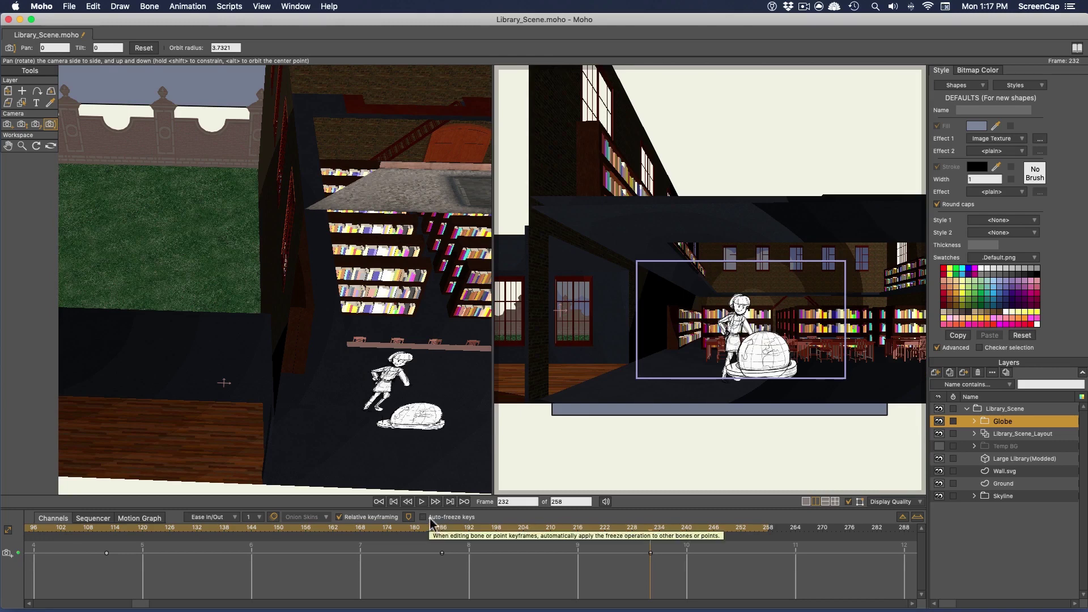
left_click_drag(814, 254, 752, 363)
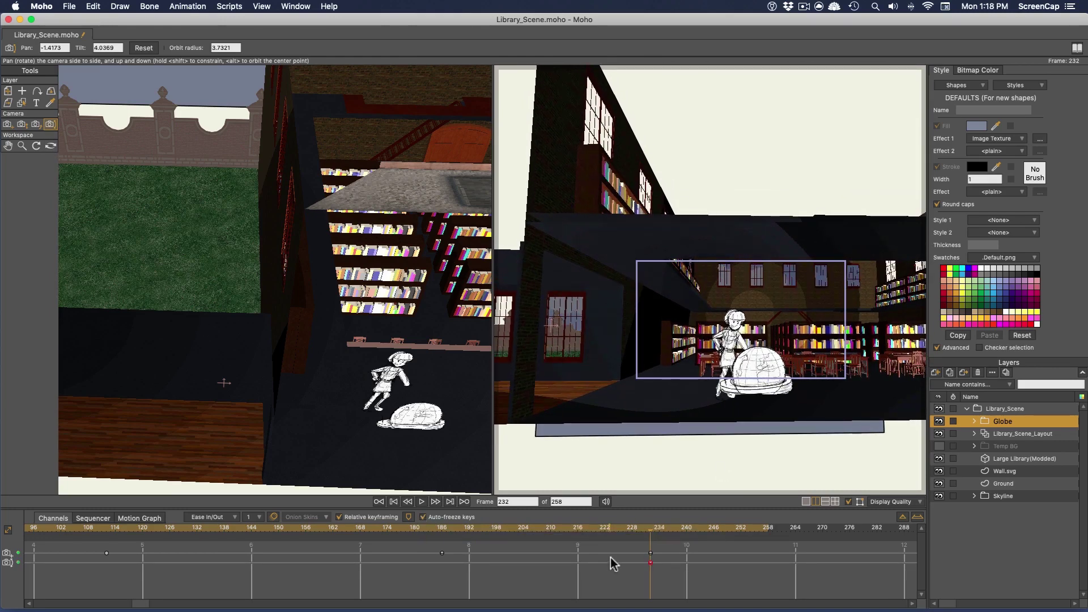
key("Delete")
- Disable auto-freeze keys, tilt the camera at frame 232, and key its zoom between frames 186 and 232
left_click(423, 517)
left_click_drag(782, 283, 782, 391)
left_click(442, 532)
left_click(22, 124)
left_click(650, 532)
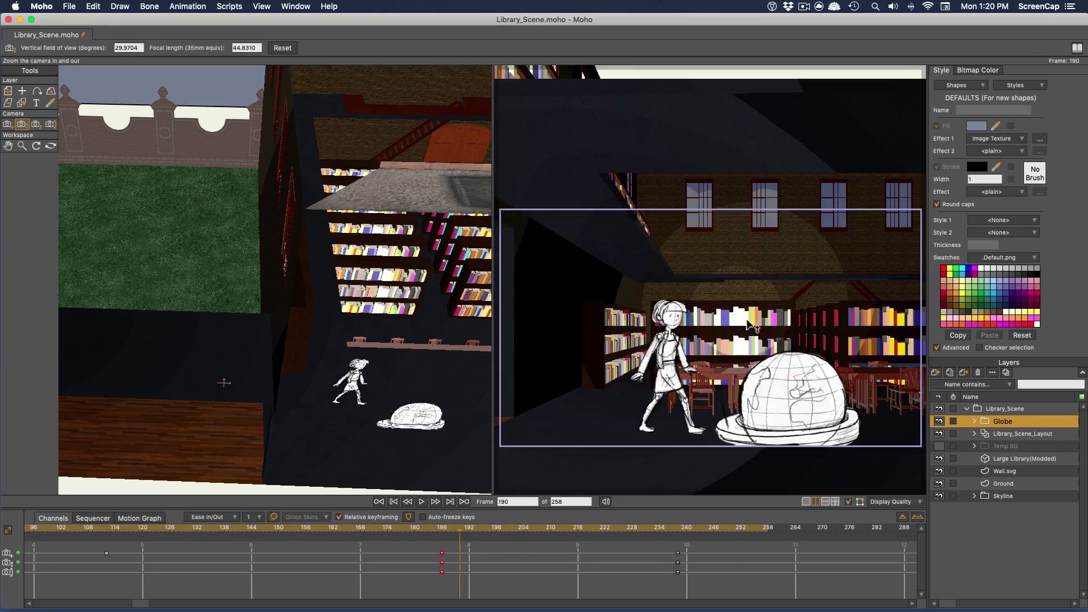
- Add a camera tracking key at frame 168 to reframe the girl as she walks up to the globe
left_click_drag(682, 527, 360, 530)
left_click(9, 126)
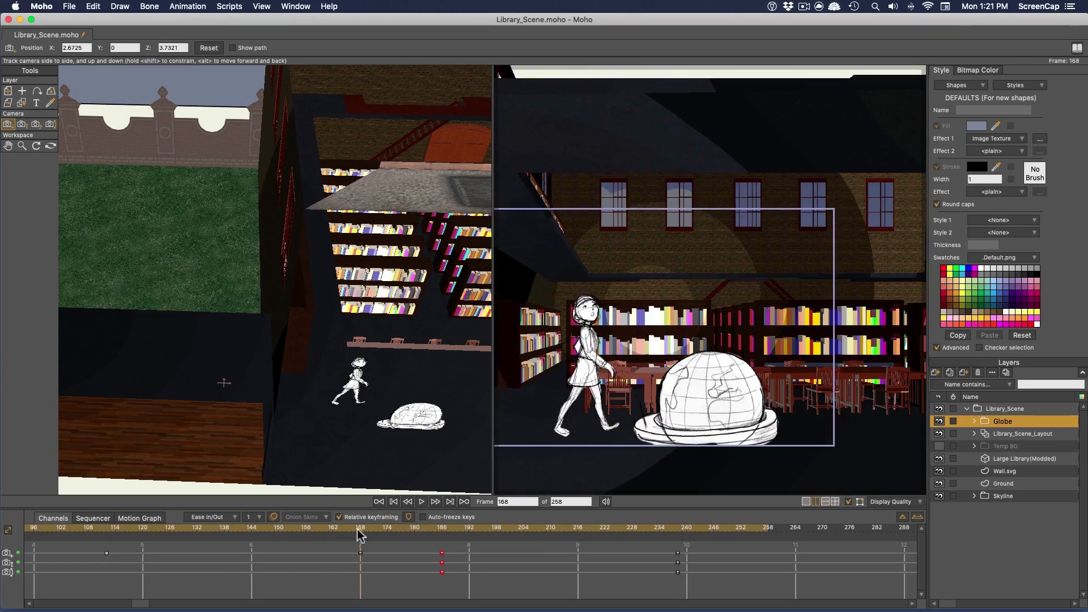
left_click(411, 527)
left_click_drag(372, 532, 440, 529)
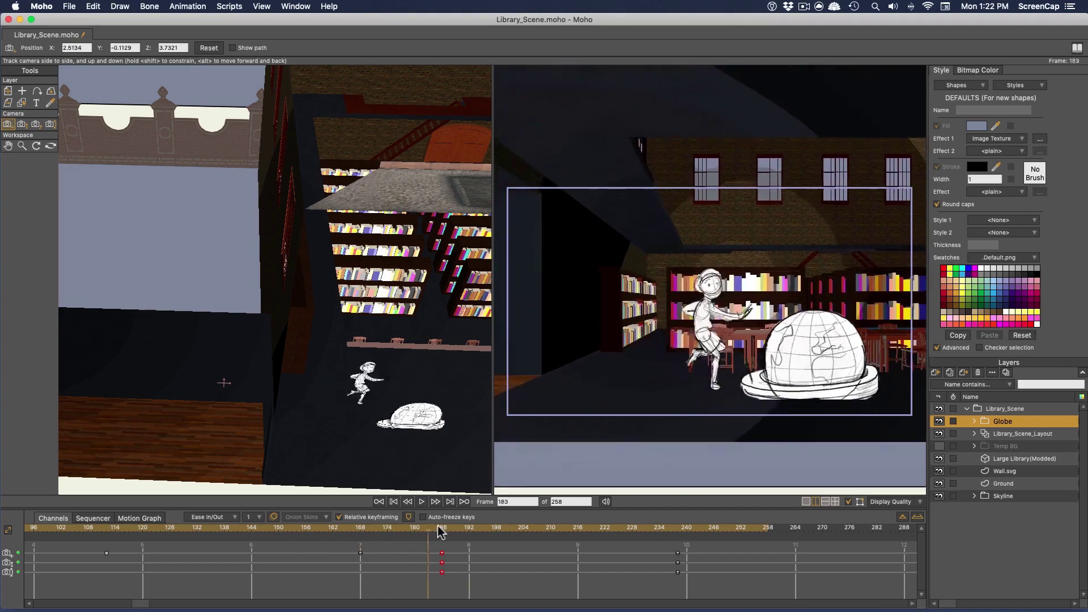
- Review the camera's track and zoom from the doorway to the globe close-up, checking the girl's framing around frames 113 to 246
left_click(22, 125)
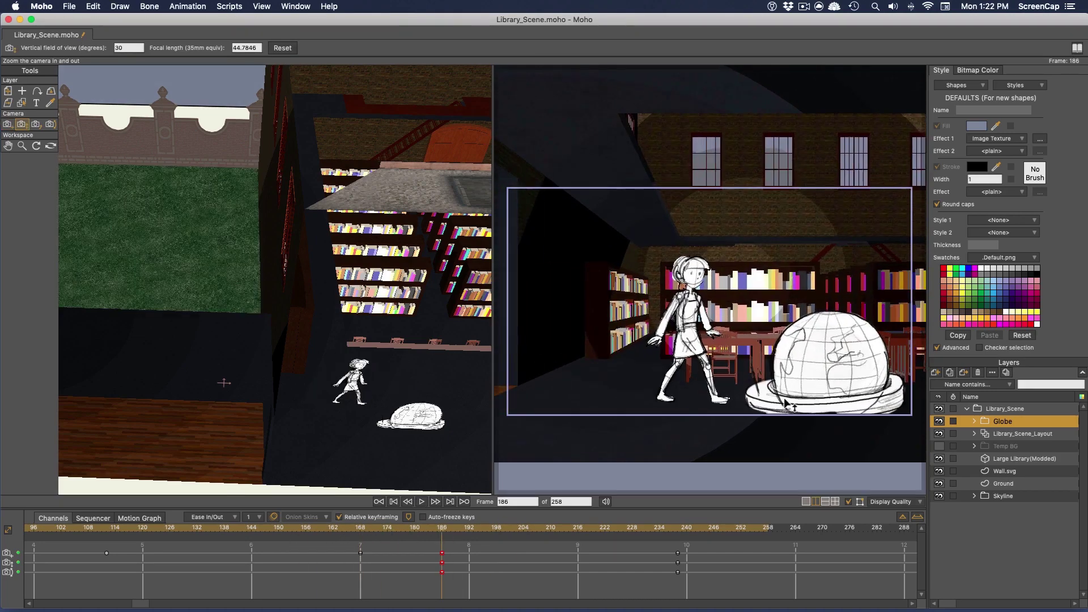
left_click(501, 528)
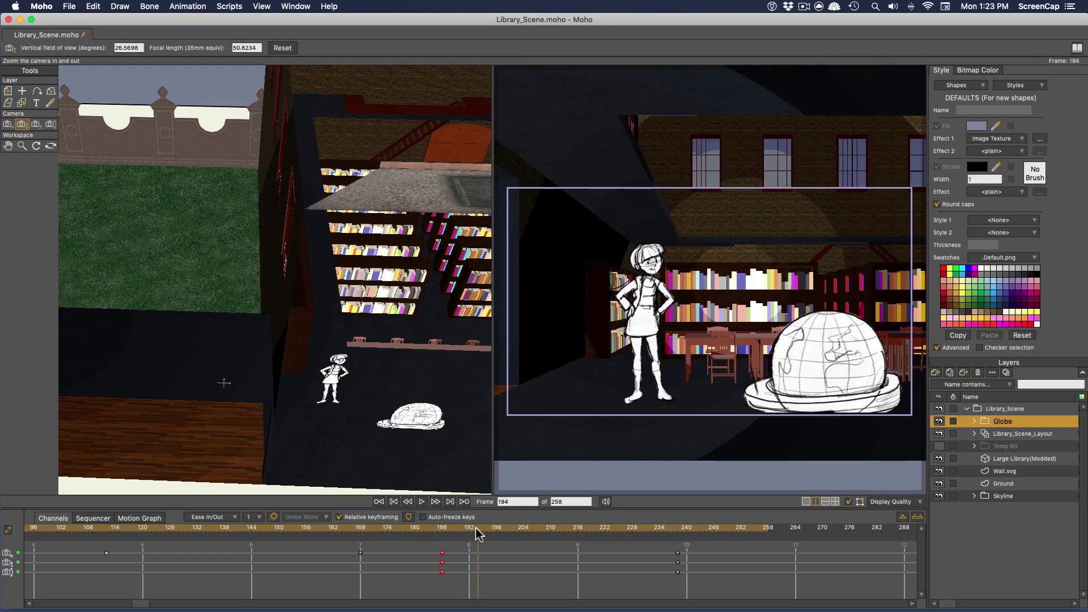
key("space")
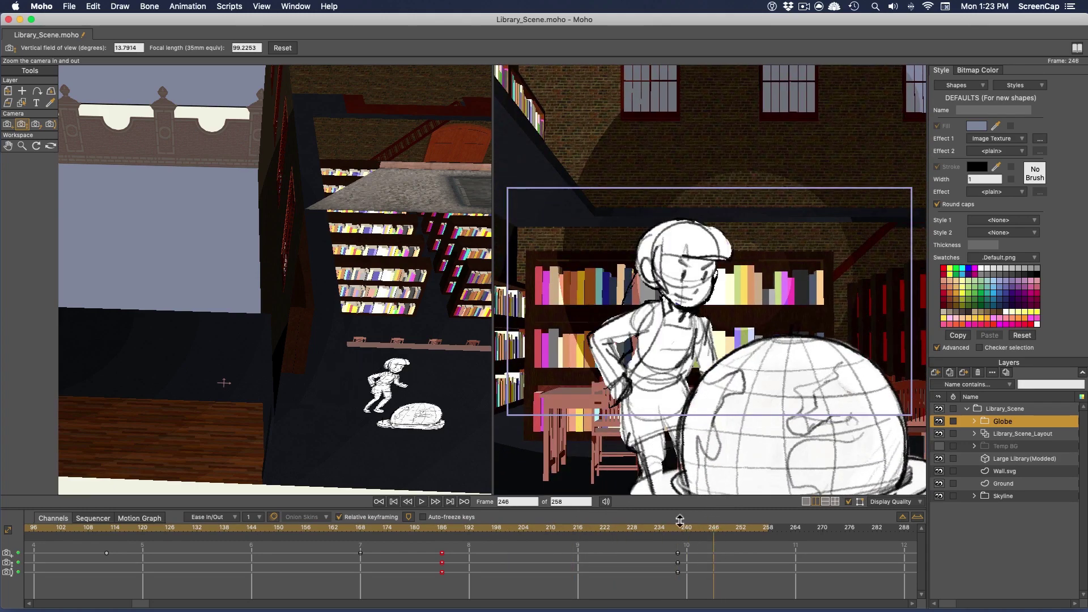
left_click_drag(680, 520, 227, 525)
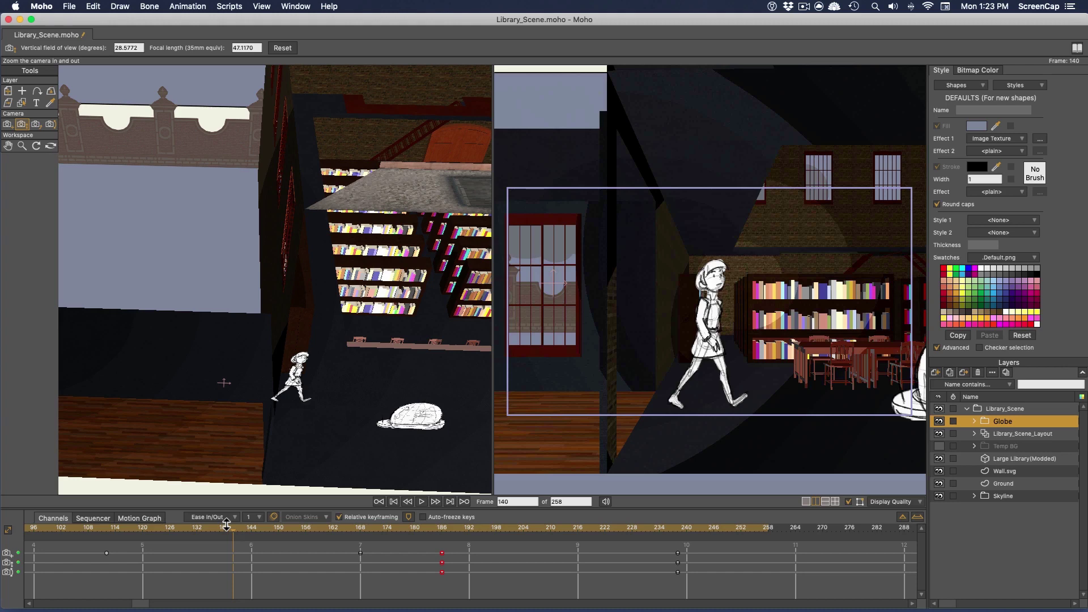
left_click_drag(226, 524, 113, 531)
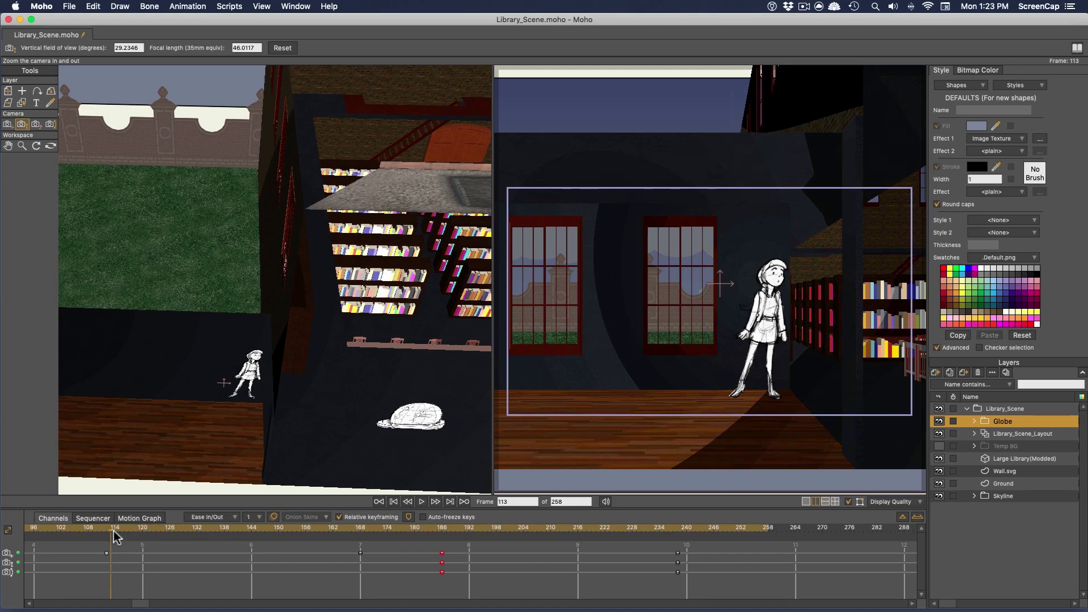
left_click_drag(110, 534, 107, 529)
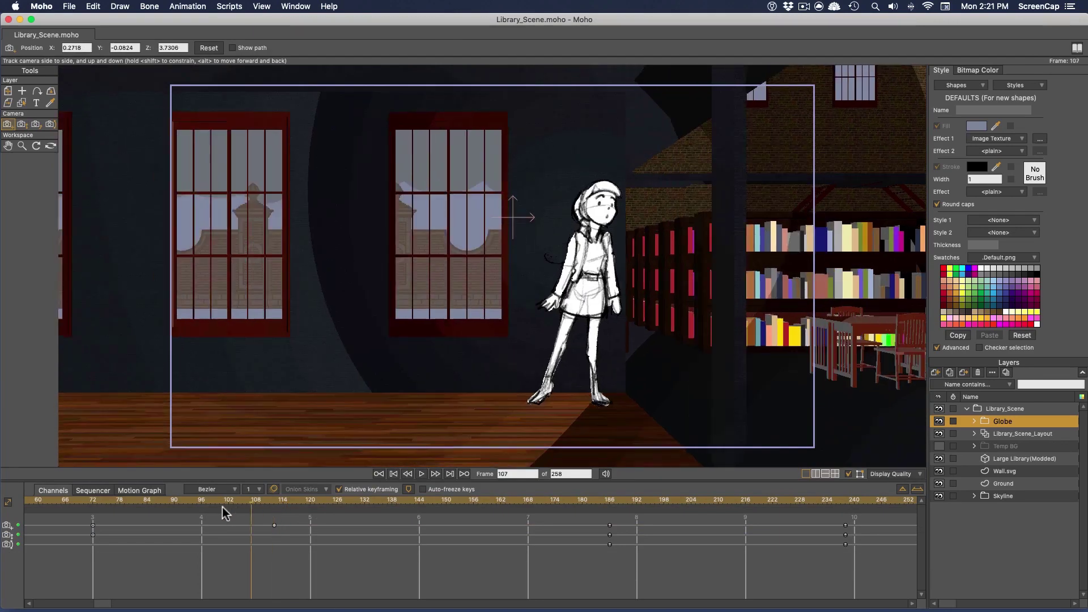
- Zoom the camera in at frame 1 to about a 14-degree field of view for a close shot of the girl
left_click_drag(225, 513, 40, 610)
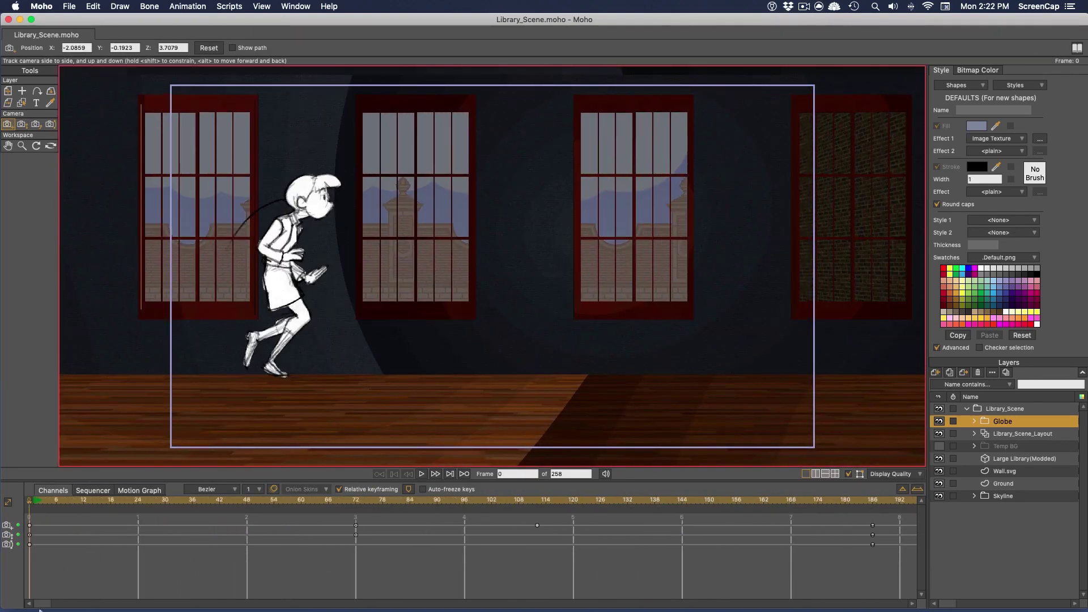
key("super+Right")
left_click_drag(327, 276, 314, 300)
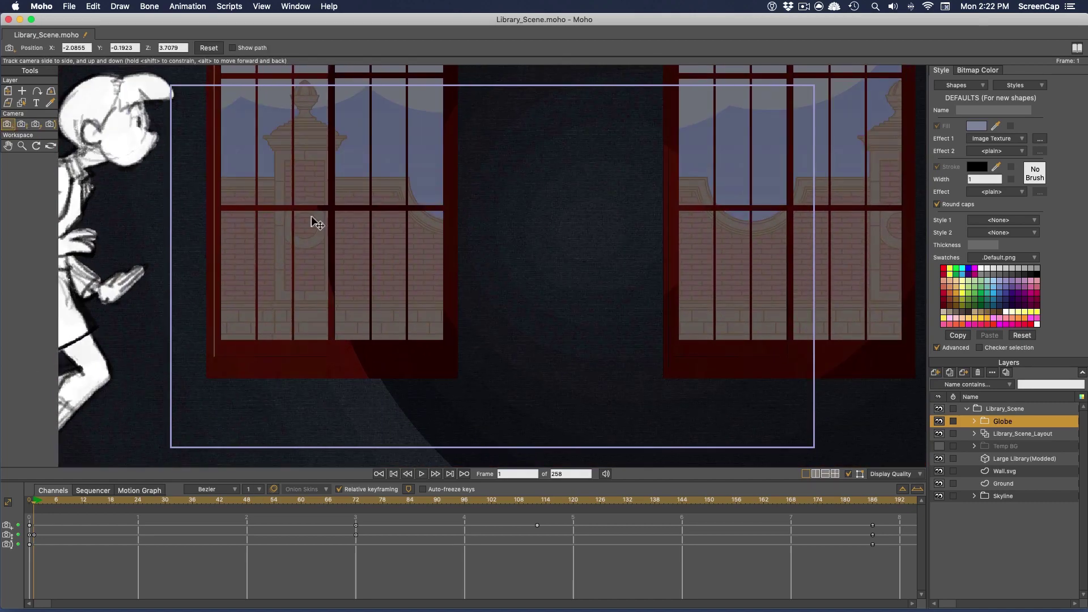
left_click_drag(317, 225, 324, 256)
key("8")
key("space")
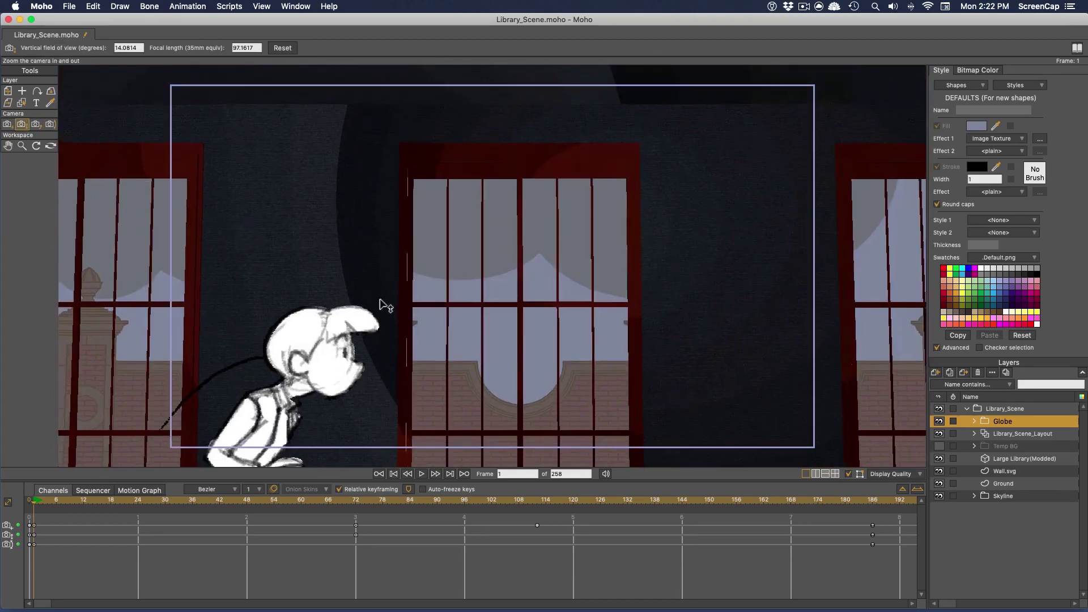
- Track the camera at frame 1 to about X -2.49, Y -0.38, Z 3.67 to frame the girl's upper body
key("4")
left_click_drag(61, 499, 34, 502)
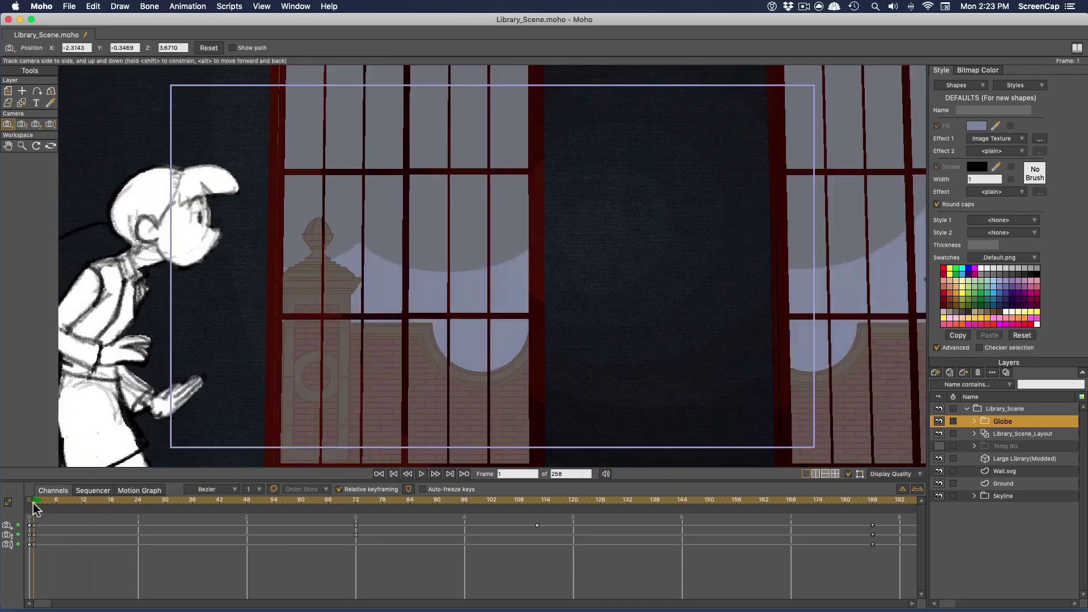
left_click_drag(368, 257, 435, 262)
- Reframe the girl at frame 72 by tracking the camera to about X -1.37, Y -0.13 and zooming in slightly
left_click_drag(71, 499, 357, 529)
left_click(8, 90)
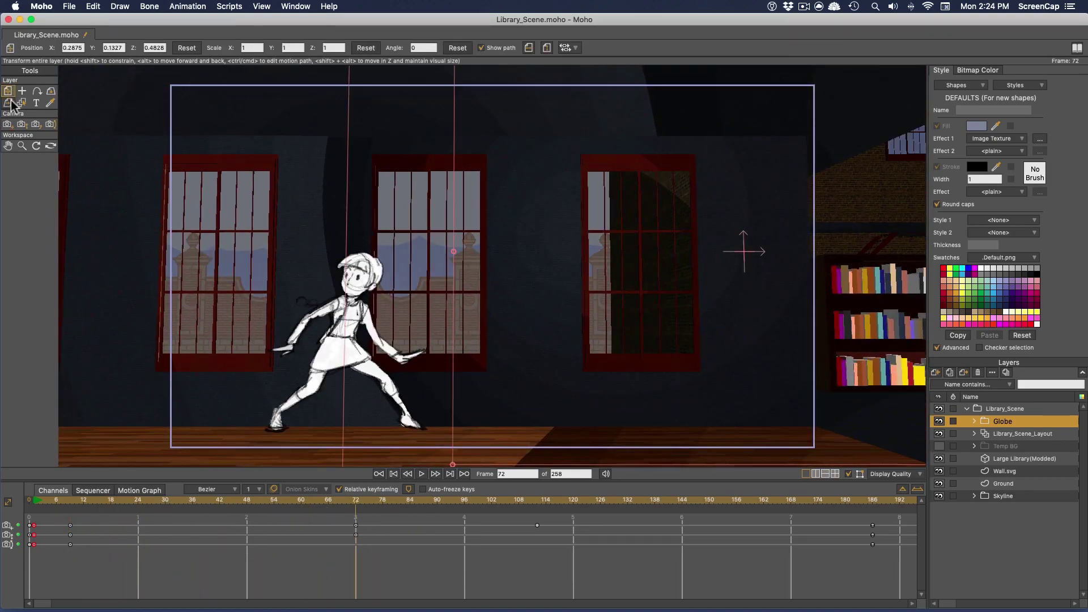
left_click(7, 124)
left_click_drag(448, 354, 507, 373)
left_click(51, 124)
left_click(22, 124)
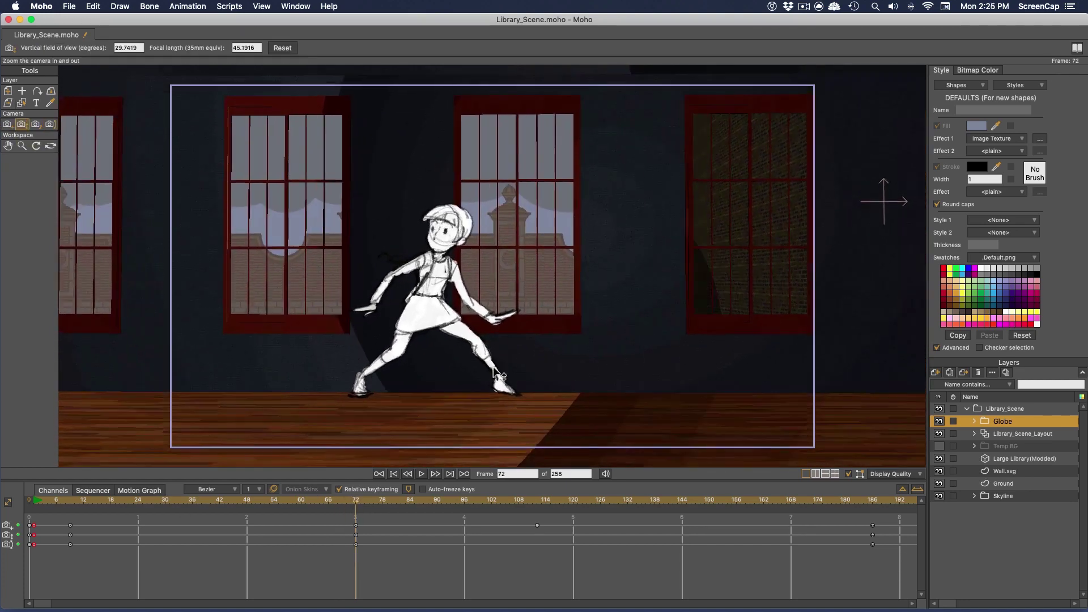
left_click(8, 124)
left_click_drag(424, 221, 426, 237)
- Shift the camera keys near frame 9 to frame 13 to hold the close-up longer, and play the animation
left_click_drag(355, 506, 88, 534)
key("space")
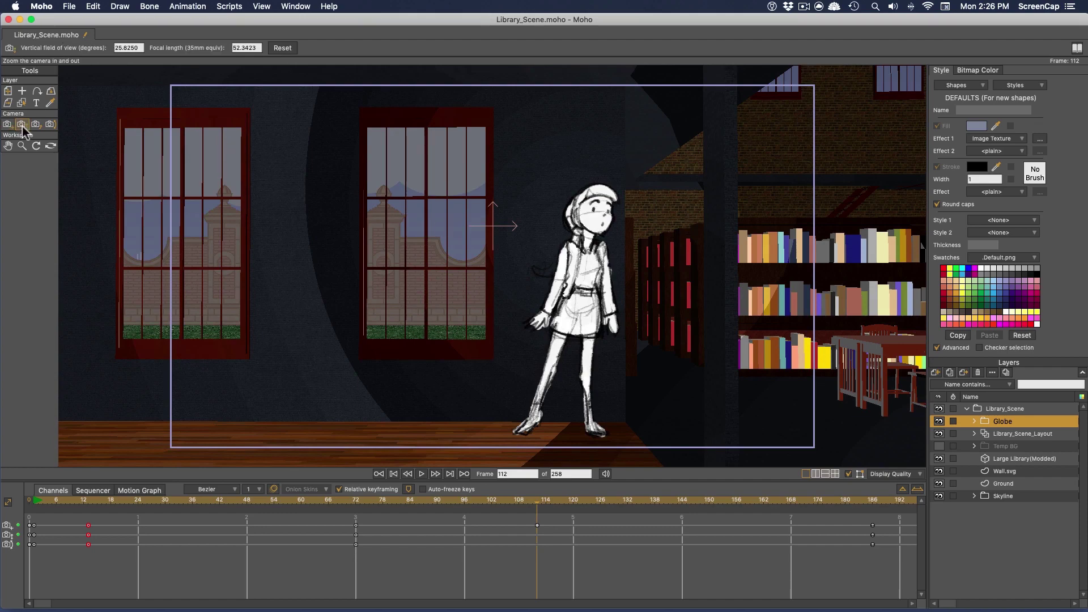
- Zoom the camera in at frame 112 to about an 18.6-degree field of view and track it to reframe the girl
left_click_drag(584, 374, 584, 339)
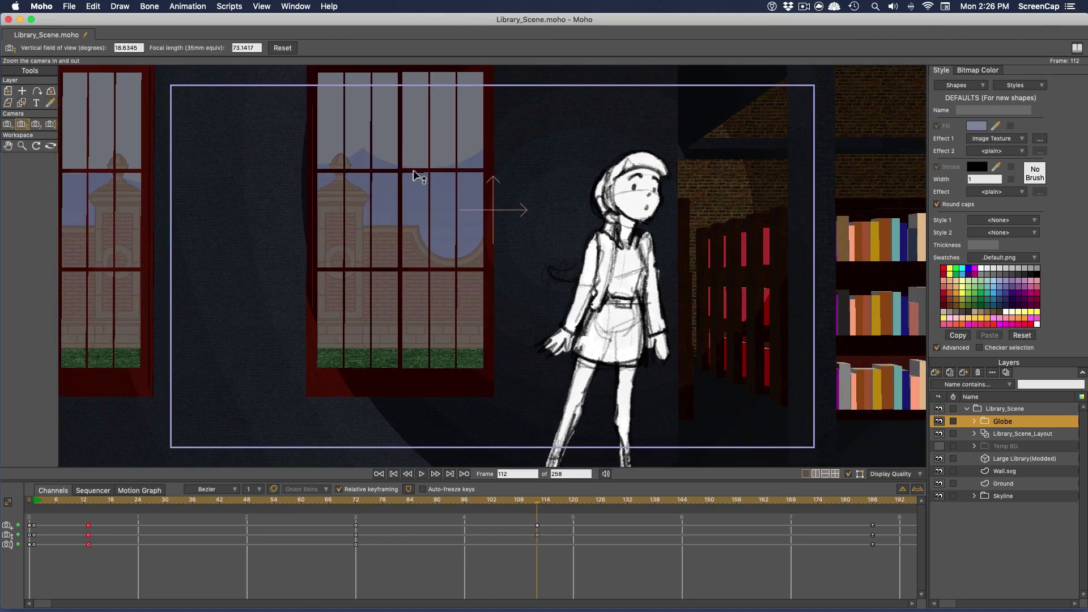
left_click(8, 123)
left_click_drag(584, 291, 590, 293)
left_click_drag(533, 494, 405, 495)
left_click(532, 520)
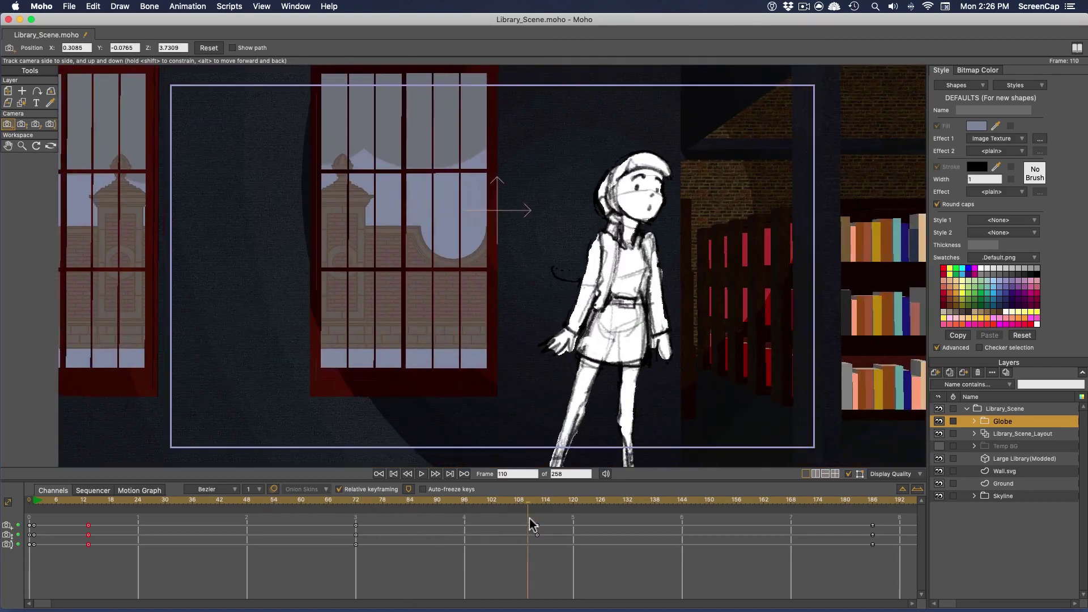
- Open the Motion Graph at frame 13 and display the camera's tracking curves with Camera Tracking X editable
left_click_drag(278, 513, 88, 517)
left_click(139, 490)
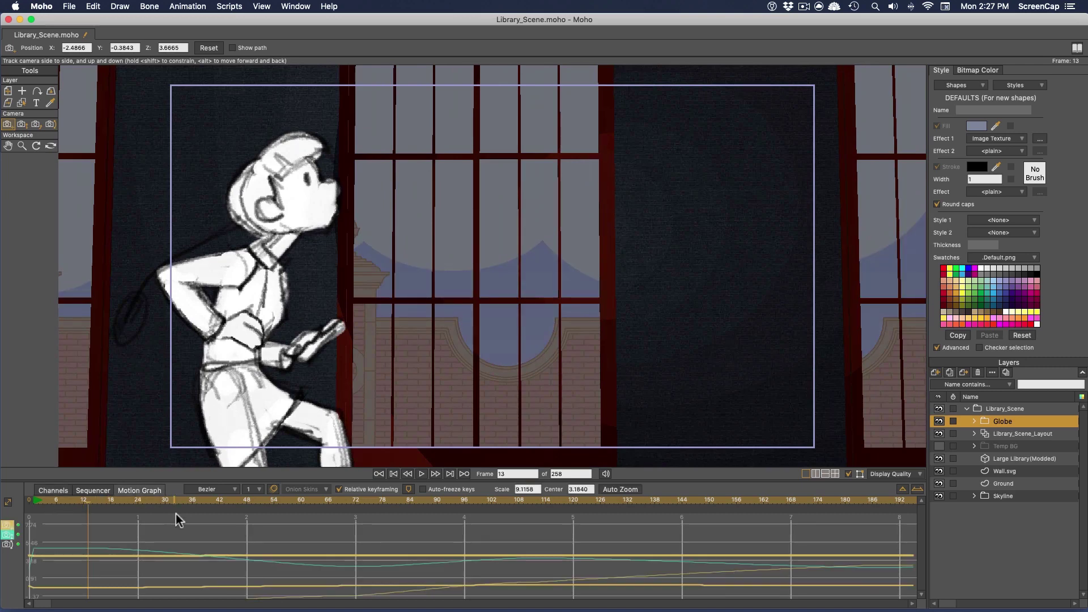
left_click(8, 531)
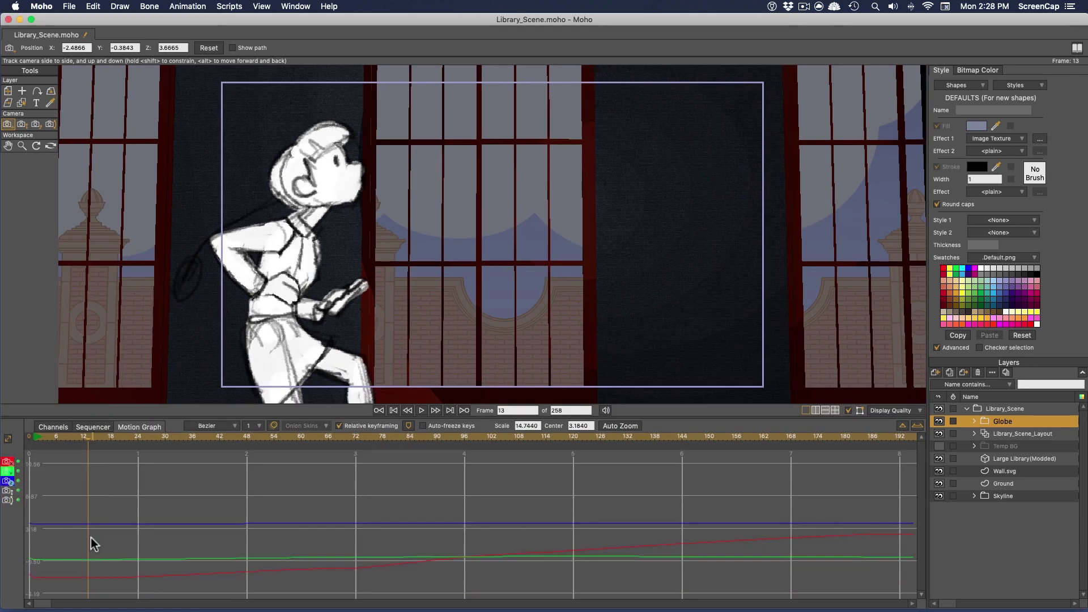
left_click(7, 462)
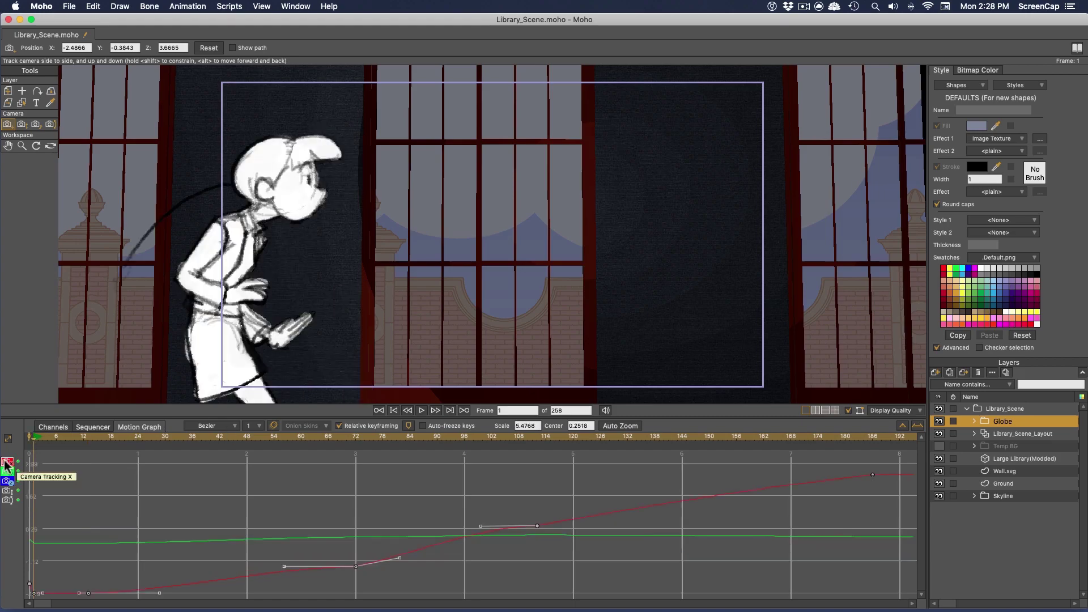
- Smooth the Camera Tracking X curve by adjusting the Bezier handles at frames 72 and 112
left_click_drag(295, 578, 293, 574)
left_click_drag(99, 436, 511, 467)
left_click_drag(480, 525, 450, 526)
left_click_drag(404, 554, 398, 553)
- Reshape the Camera Tracking Y curve by lowering the incoming Bezier handle of the key at frame 112
left_click_drag(305, 438, 365, 502)
left_click_drag(492, 463, 488, 495)
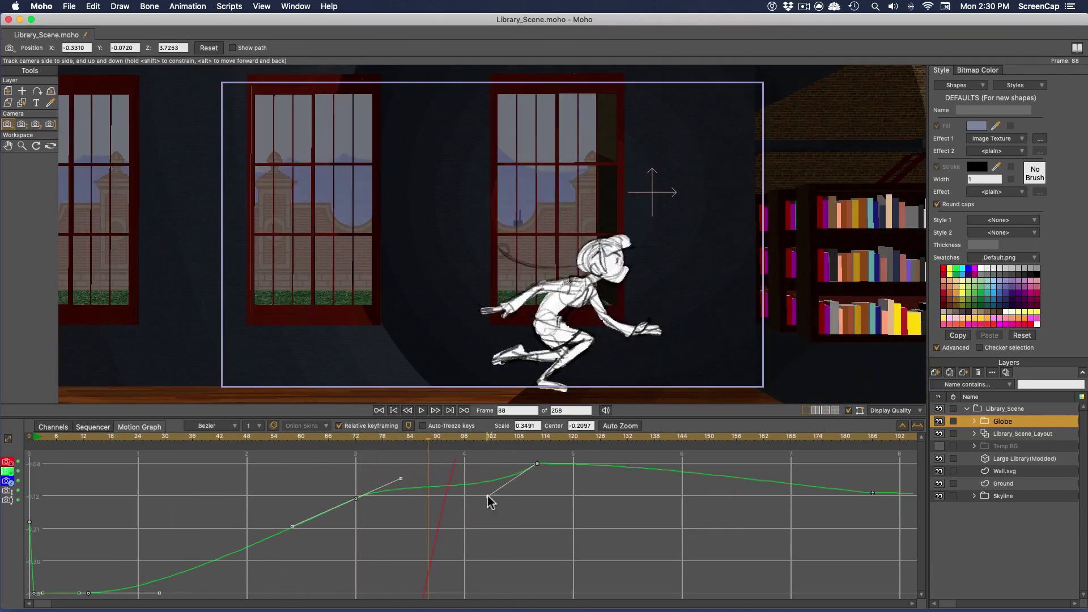
left_click_drag(409, 442, 363, 464)
- Show the camera zoom curve and adjust its Bezier handles at frames 112 and 72 to refine the easing
left_click(6, 490)
left_click_drag(451, 440, 507, 493)
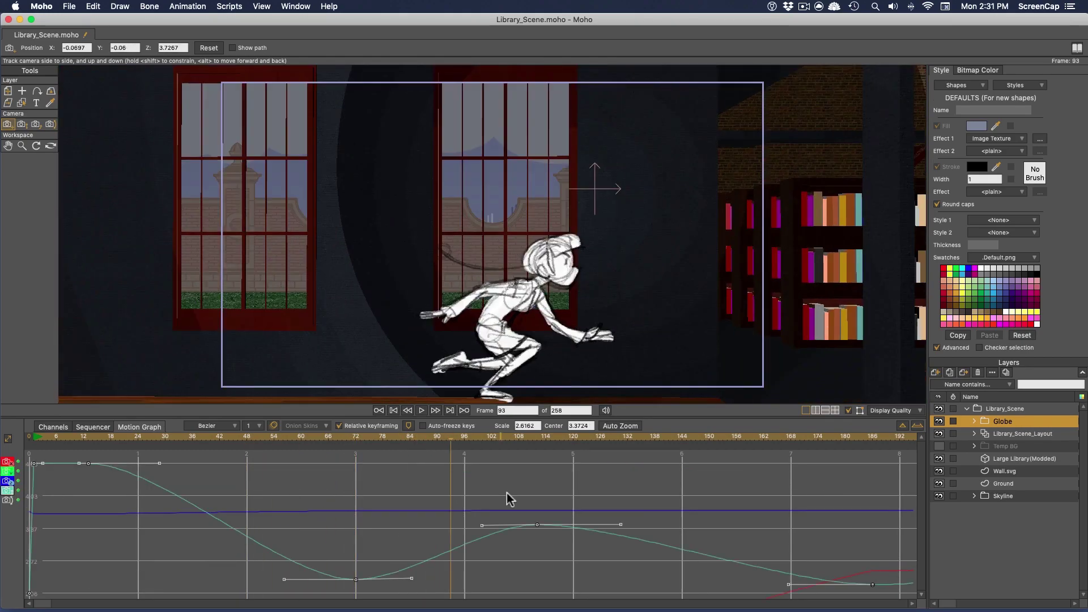
left_click_drag(660, 439, 537, 456)
mouse_move(482, 525)
left_mouse_down()
mouse_move(471, 527)
mouse_move(499, 525)
left_mouse_up()
left_click_drag(391, 440, 356, 457)
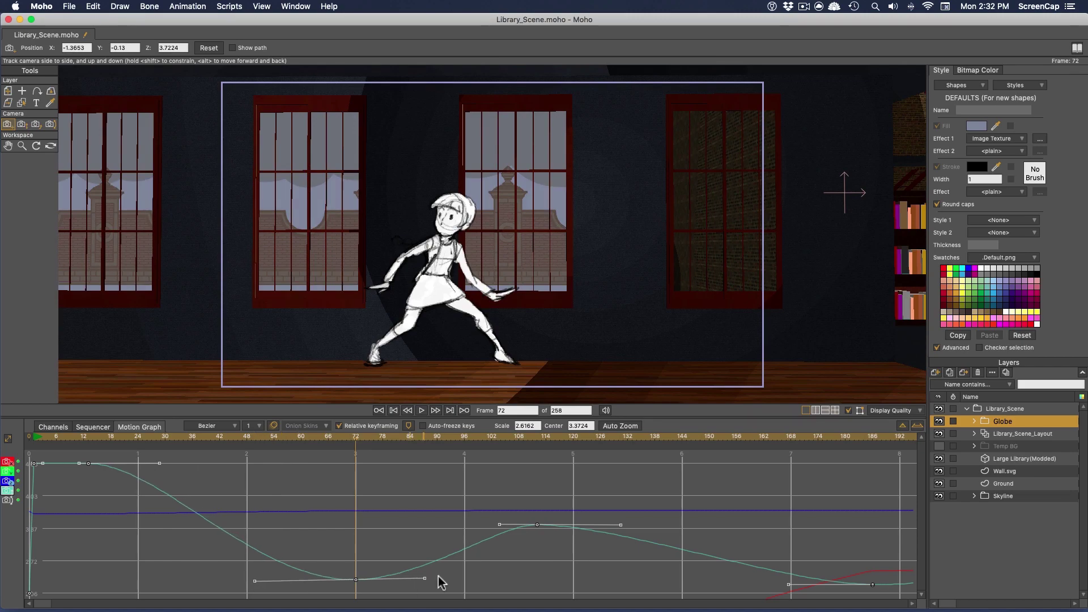
- Ease the Camera Tracking X curve into frame 112 by lengthening that key's incoming Bezier handle, and review the nearby frames
left_click_drag(448, 449, 540, 460)
left_click(7, 465)
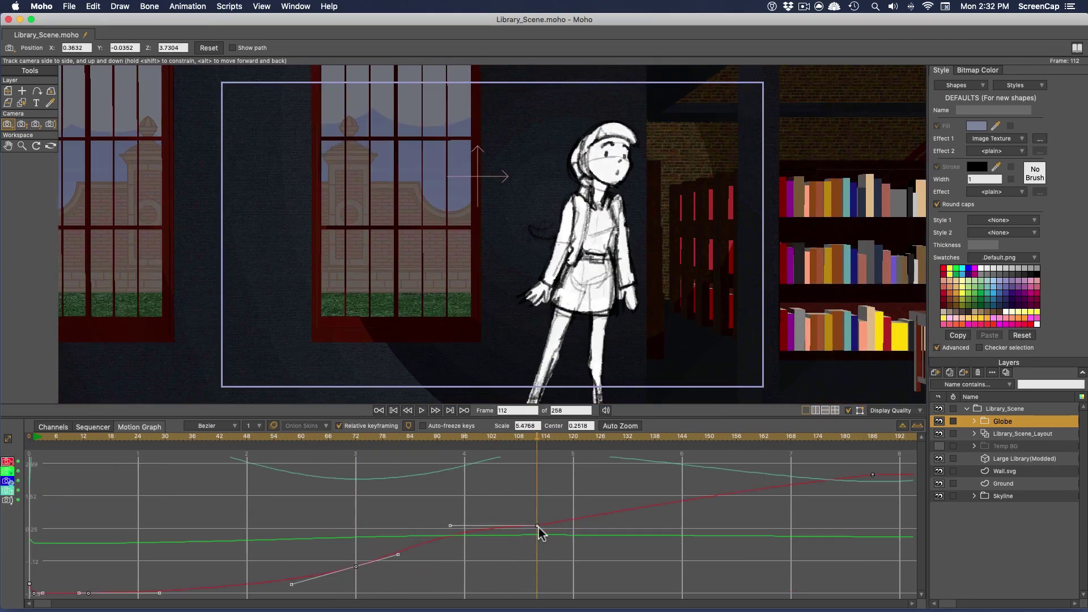
left_click_drag(502, 442, 505, 481)
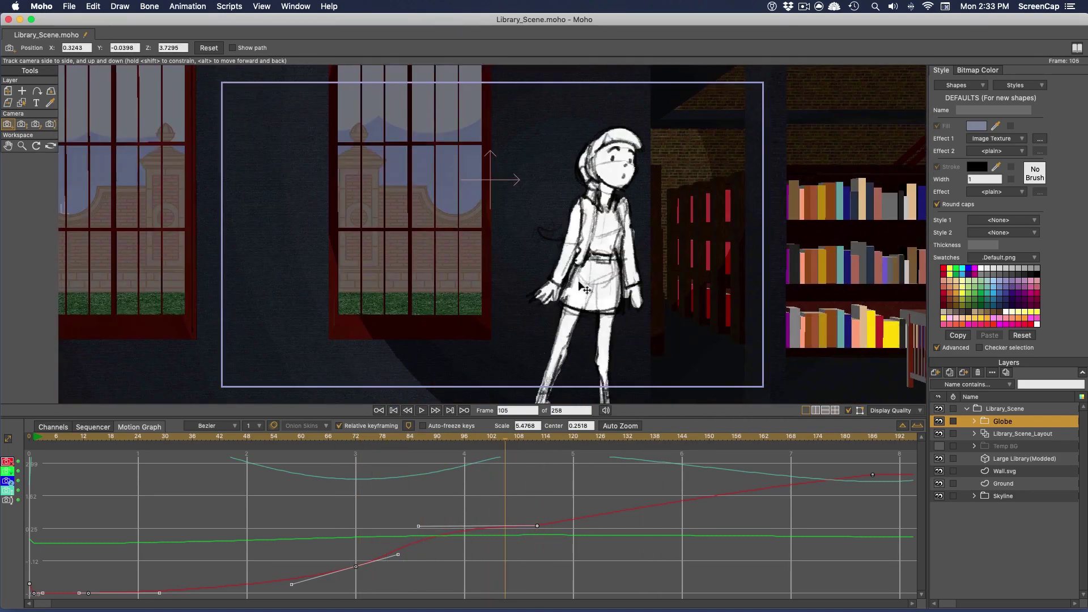
- Show the camera channels and copy all camera keys from frame 112 to frame 113
left_click(75, 429)
left_click_drag(505, 436, 523, 533)
left_click(537, 436)
left_click(541, 438)
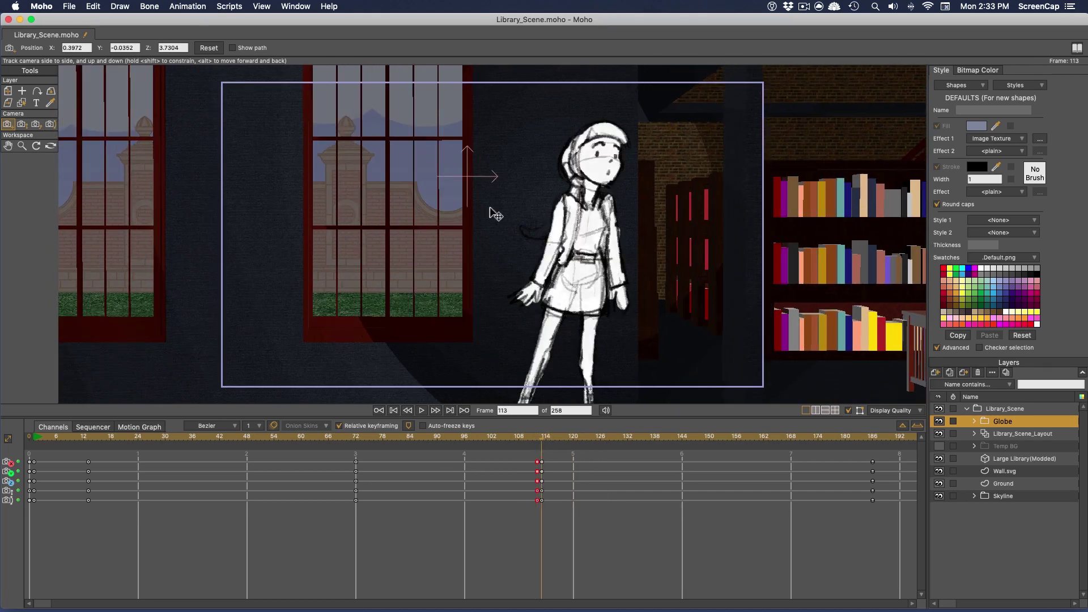
- Reframe the shot at frame 113 by tracking the camera and zooming in on the girl's upper body
left_click_drag(395, 209, 481, 308)
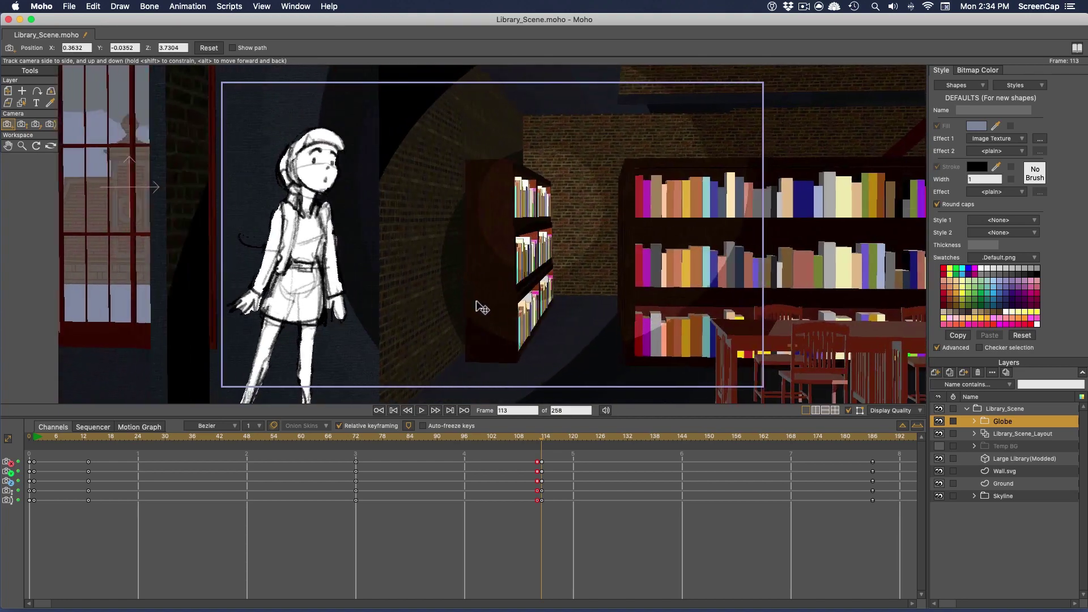
left_click(7, 124)
left_click(22, 123)
left_click_drag(340, 283, 342, 344)
left_click(8, 124)
mouse_move(397, 227)
left_mouse_down()
mouse_move(325, 221)
mouse_move(391, 226)
left_mouse_up()
- Rotate the camera at frame 113 to a pan of about 12.83 and a tilt of about 0.06
left_click(50, 124)
left_click(8, 124)
left_click(51, 123)
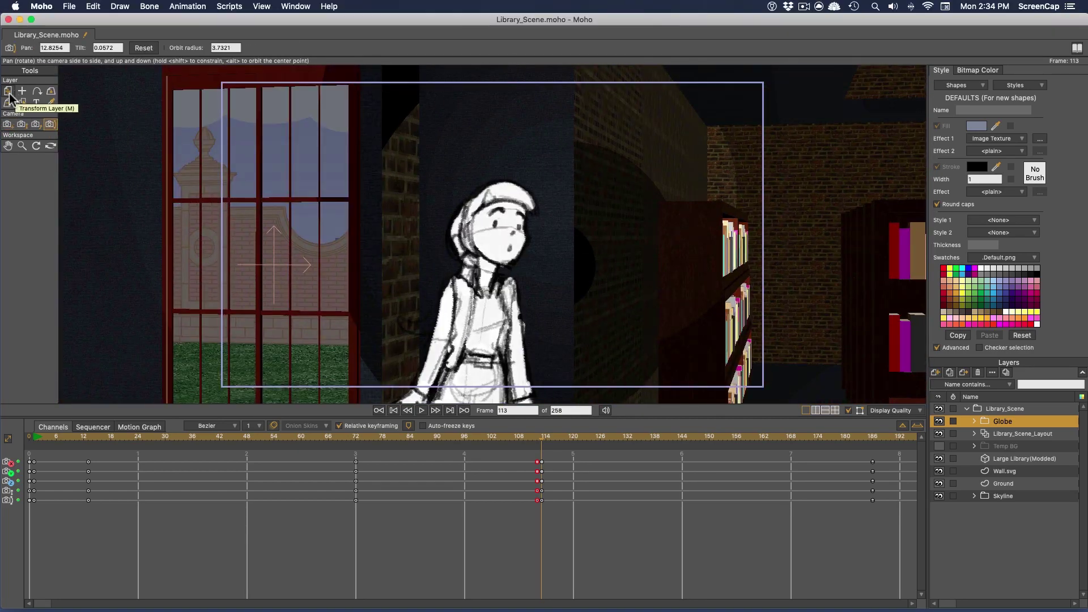
left_click(8, 92)
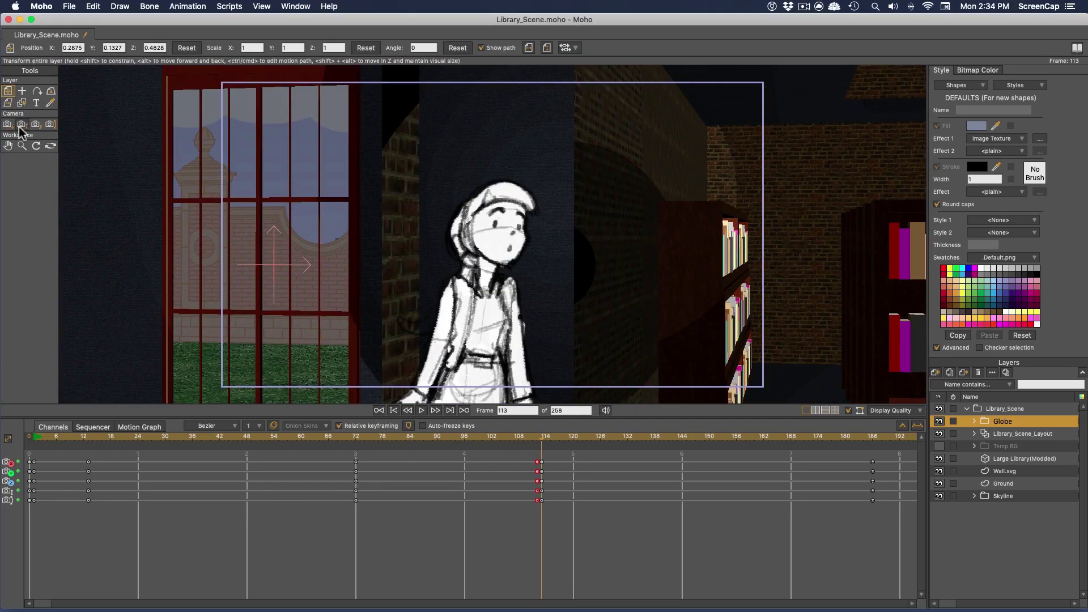
- Zoom in at frame 113 and track the camera to about X 1.60, Y 0.13, Z 3.58 for a close-up of the girl
left_click(22, 124)
left_click_drag(612, 329, 793, 366)
left_click(8, 124)
left_click_drag(431, 255, 394, 229)
left_click_drag(527, 266, 498, 266)
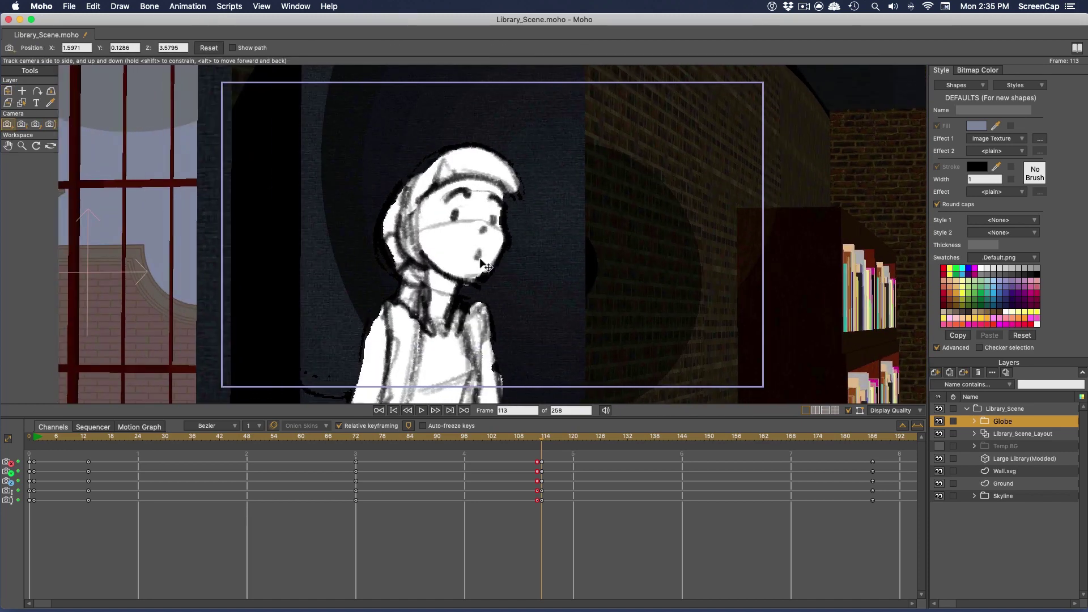
- At frame 147, zoom the camera out to about a 26.2 degree vertical field of view and pan it to frame the walking girl
left_click_drag(539, 444, 692, 455)
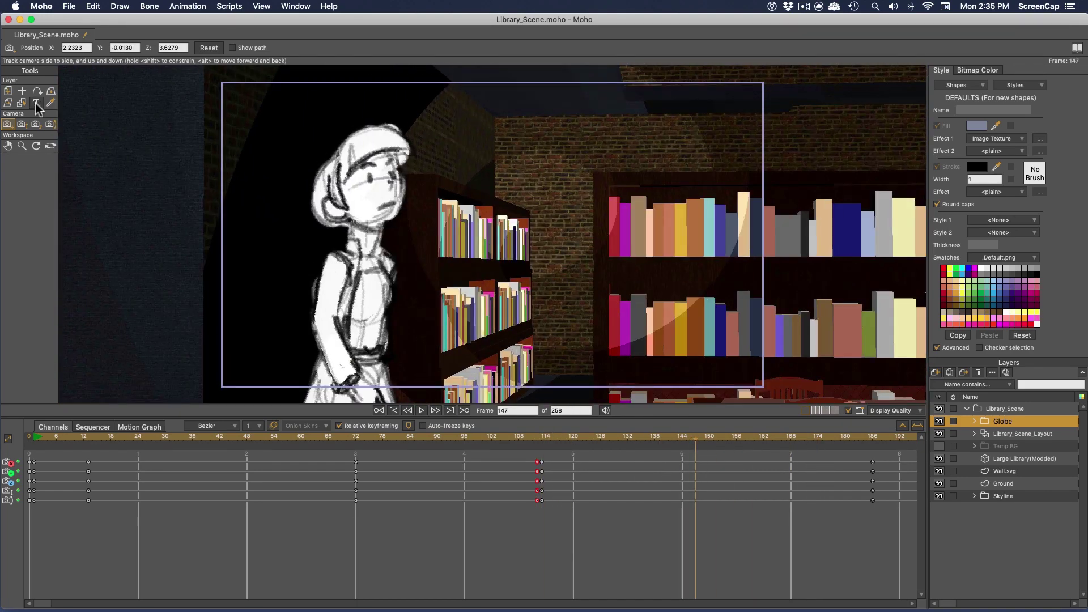
left_click(22, 124)
left_click_drag(573, 323, 541, 153)
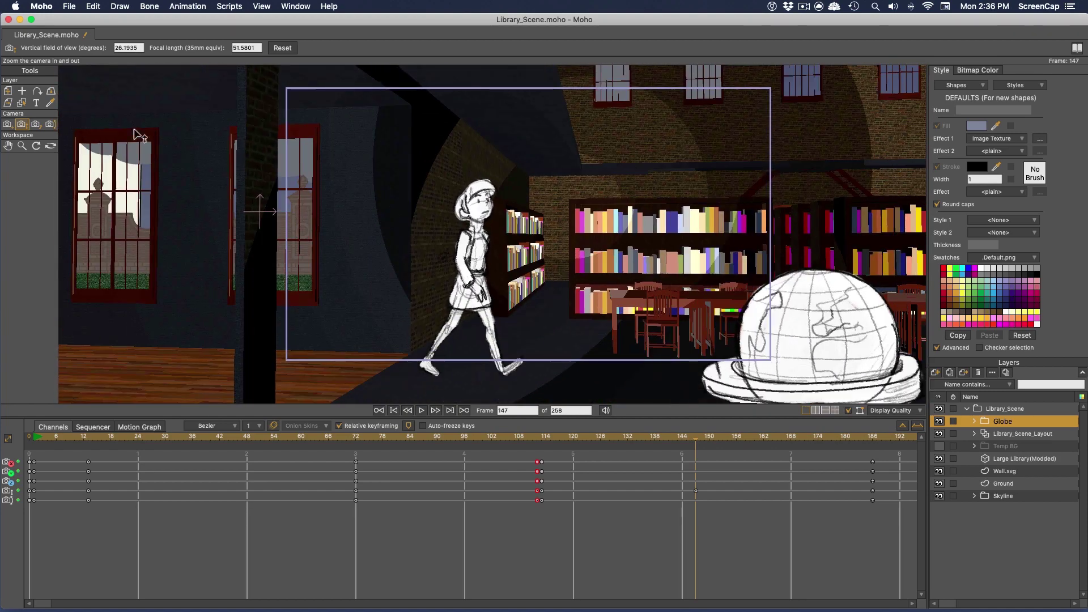
left_click_drag(578, 262, 574, 227)
- Scrub through the frames from the close-up to the globe to review the camera move
left_click_drag(498, 437, 696, 457)
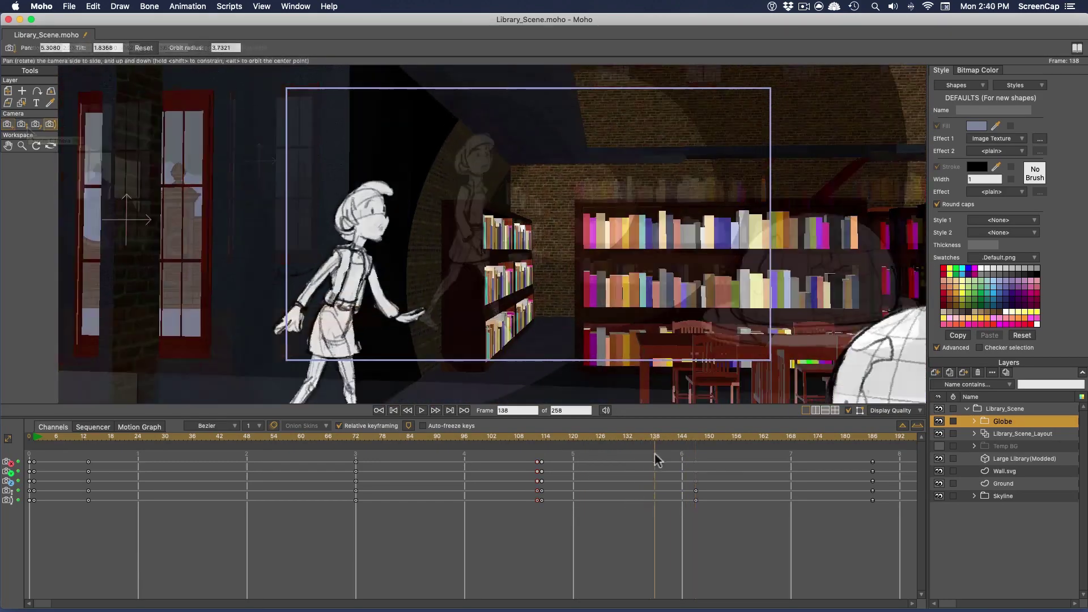
left_click_drag(654, 453, 794, 458)
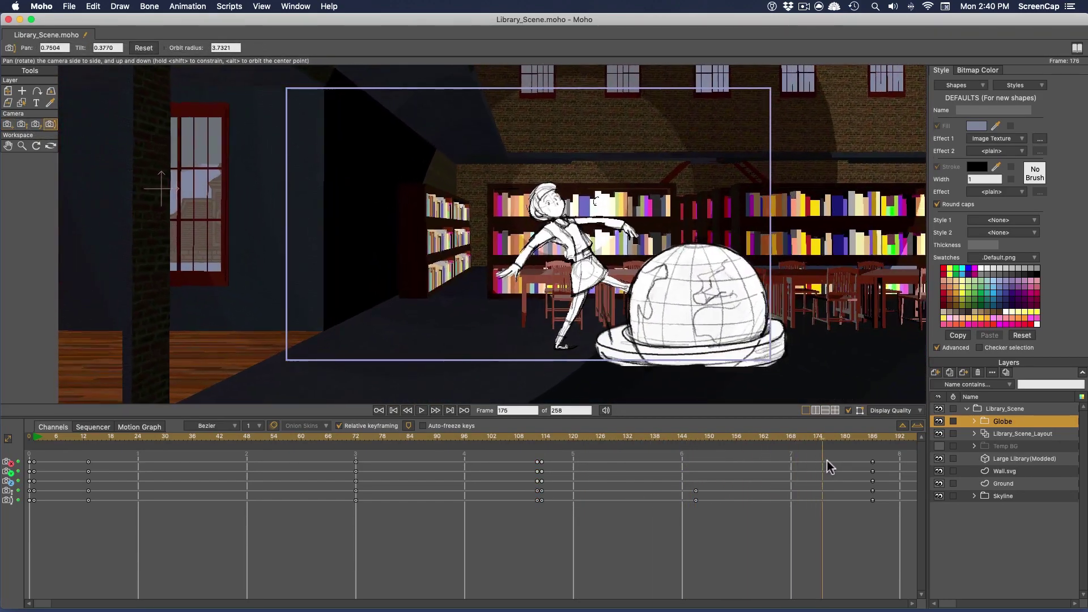
left_click_drag(903, 456, 774, 458)
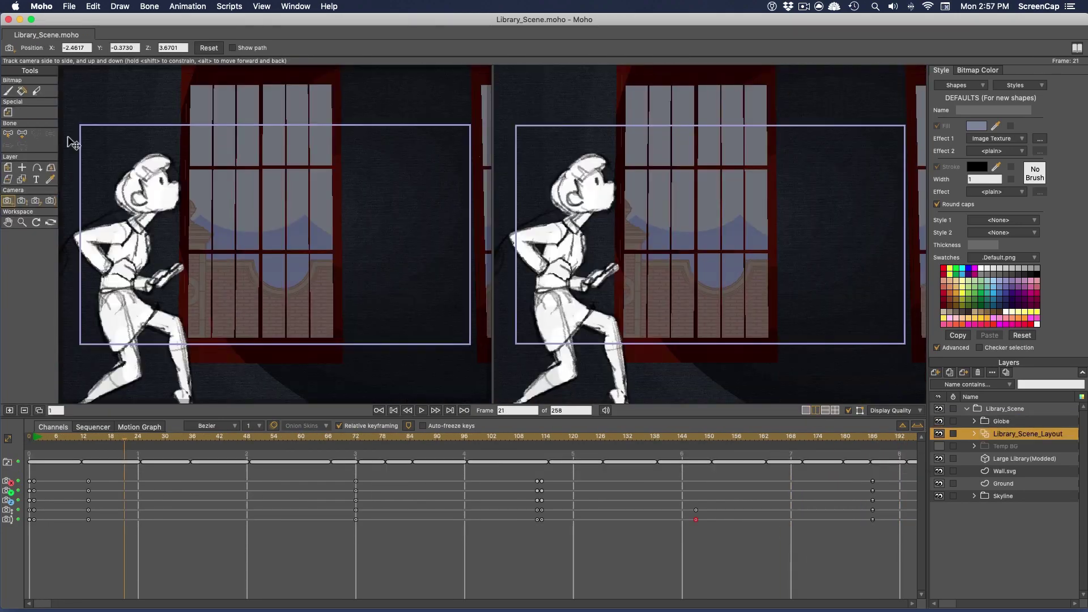
- Move the Skyline group at frame 21 to about X -9.73, Y 3.45, Z -42.91 and expand it to list its layers
left_click(50, 222)
left_click_drag(255, 227, 206, 196)
key("0")
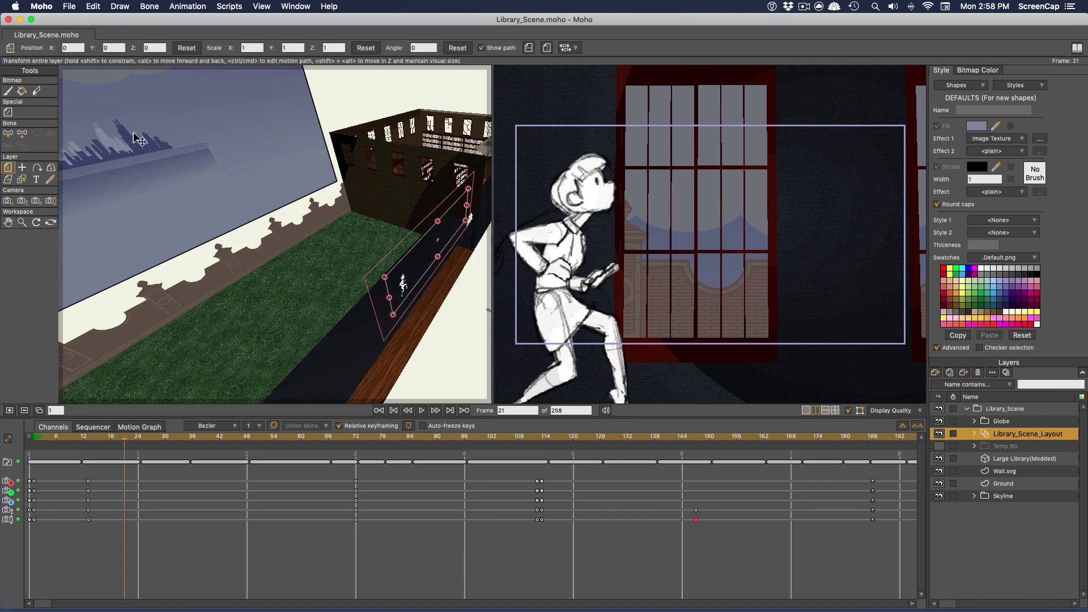
left_click(1004, 496)
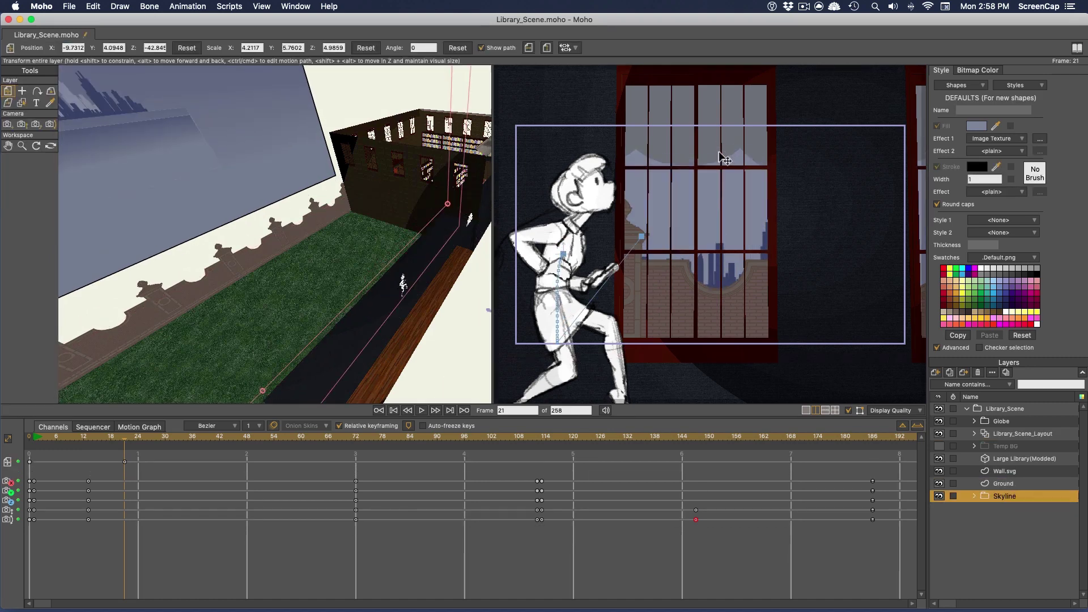
left_click(1014, 458)
left_click(974, 495)
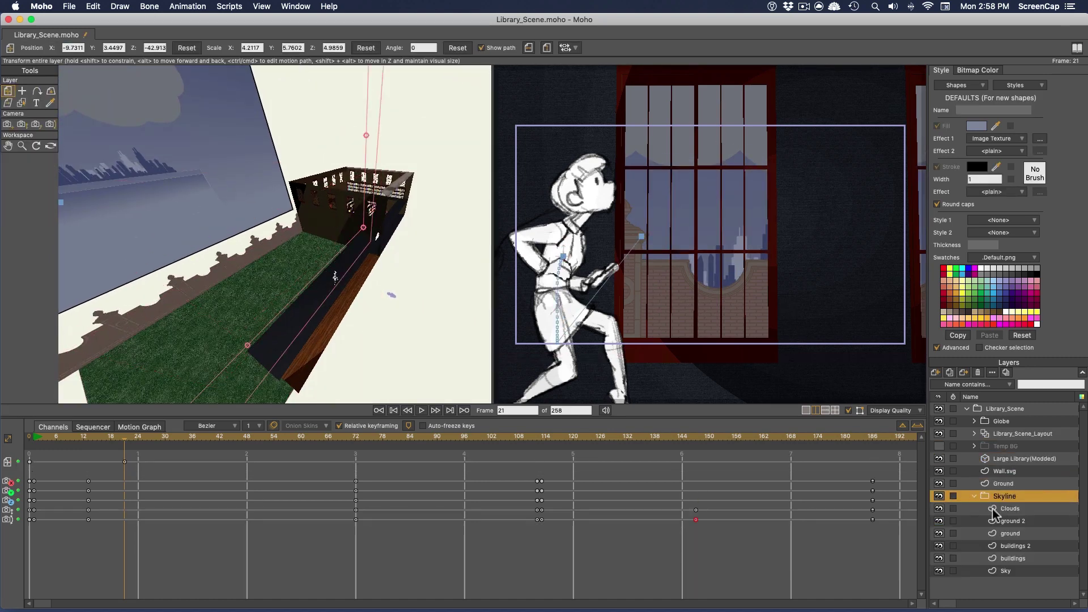
- Select the Clouds layer and examine the sky backdrop's placement relative to the library from outside the scene
left_click(1012, 508)
scroll(362, 175, "down", 5)
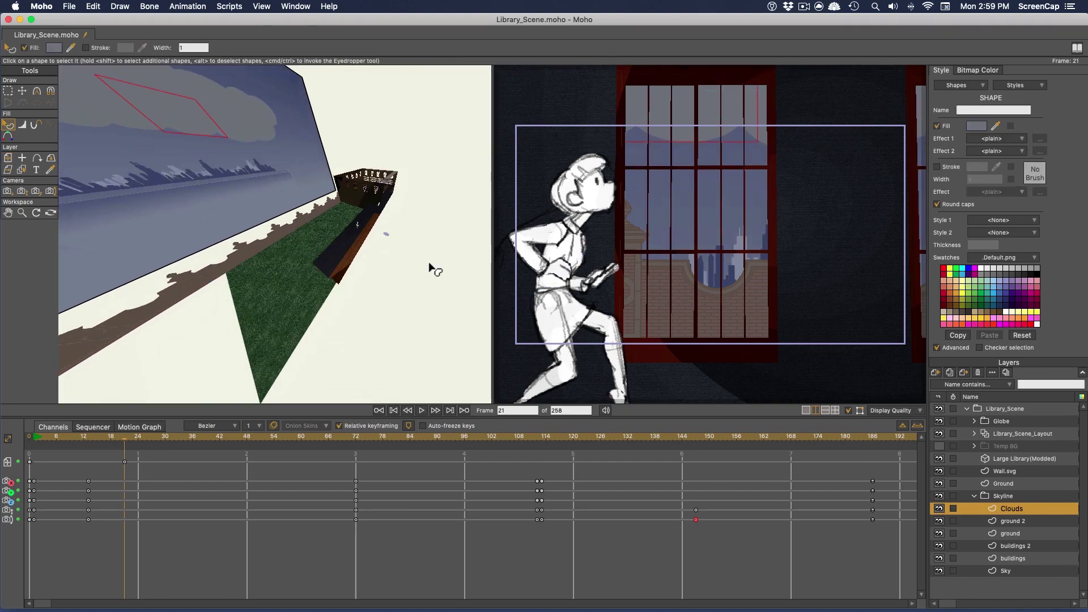
key("o")
left_click_drag(432, 267, 284, 296)
left_click_drag(284, 296, 253, 203)
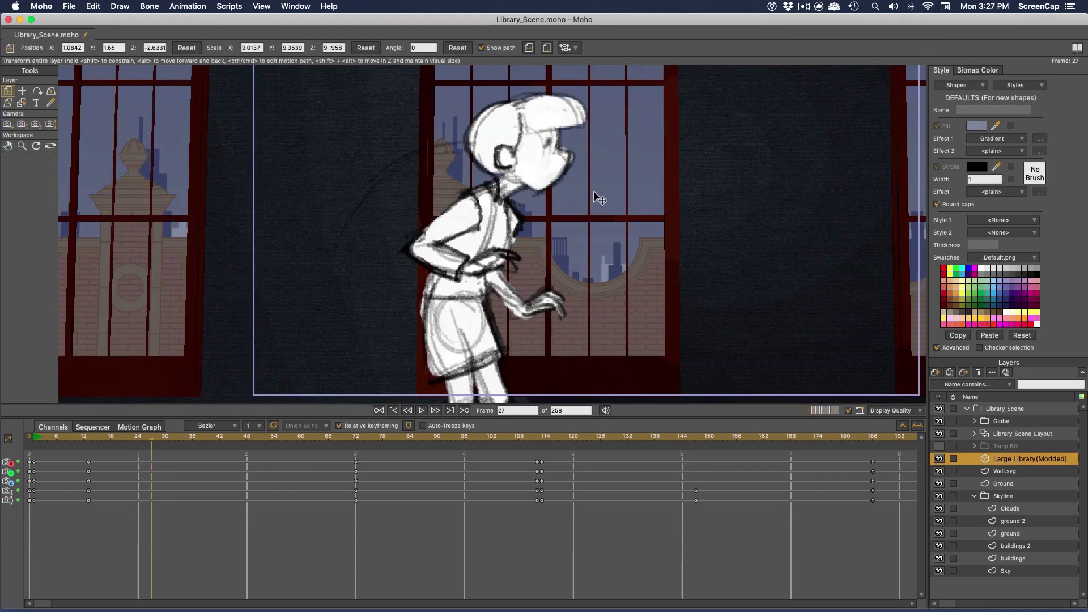
- Render a preview of frame 27 to inspect the scene without depth of field, and close it
key("super+r")
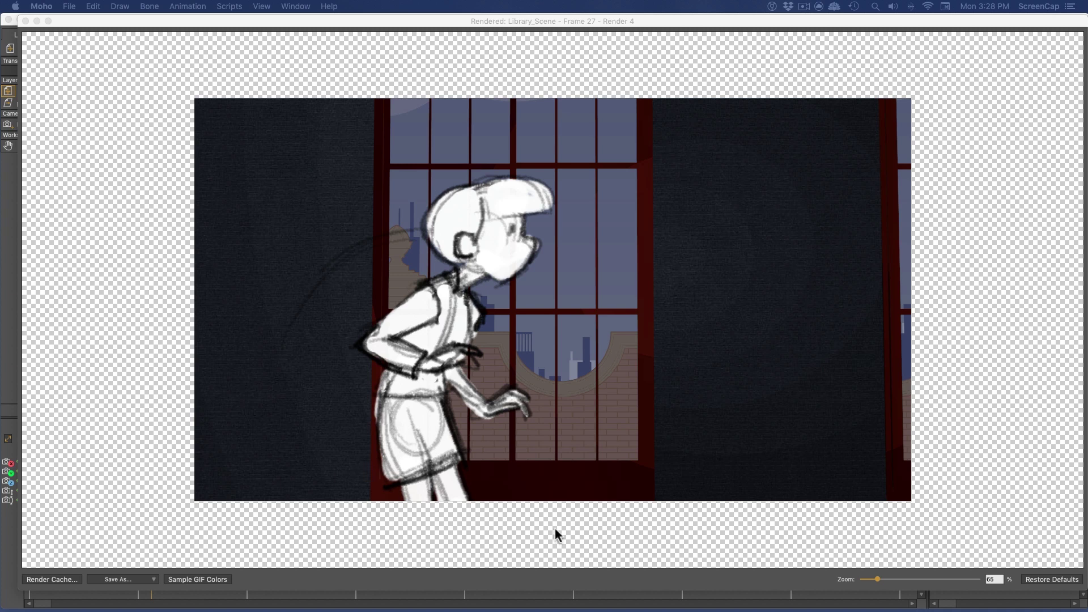
key("super+w")
- Enable depth of field in the project settings and render frame 27 to check the blur
left_click(69, 7)
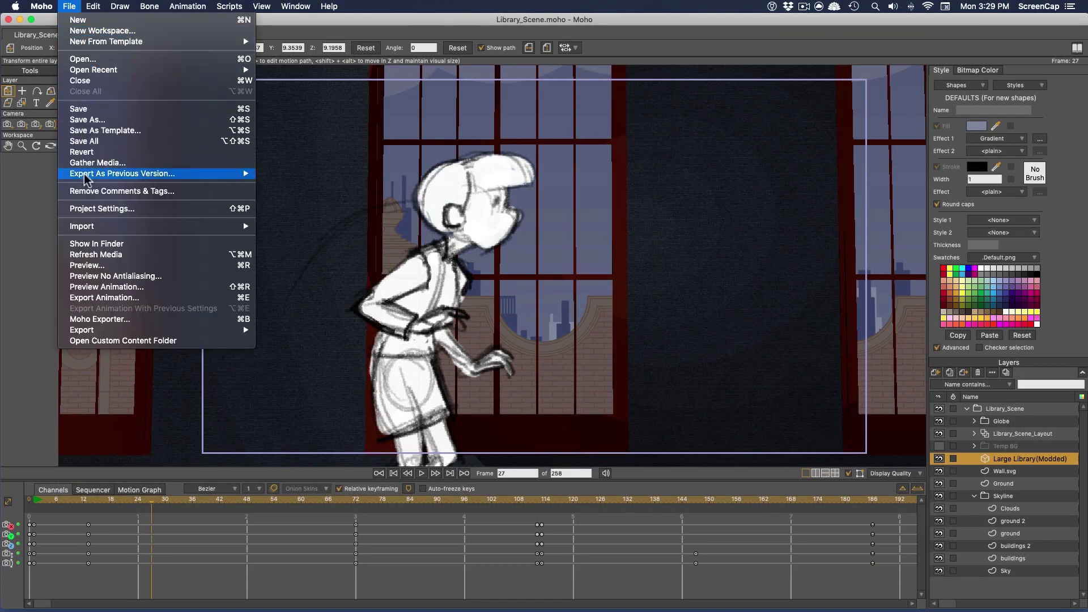
left_click(89, 209)
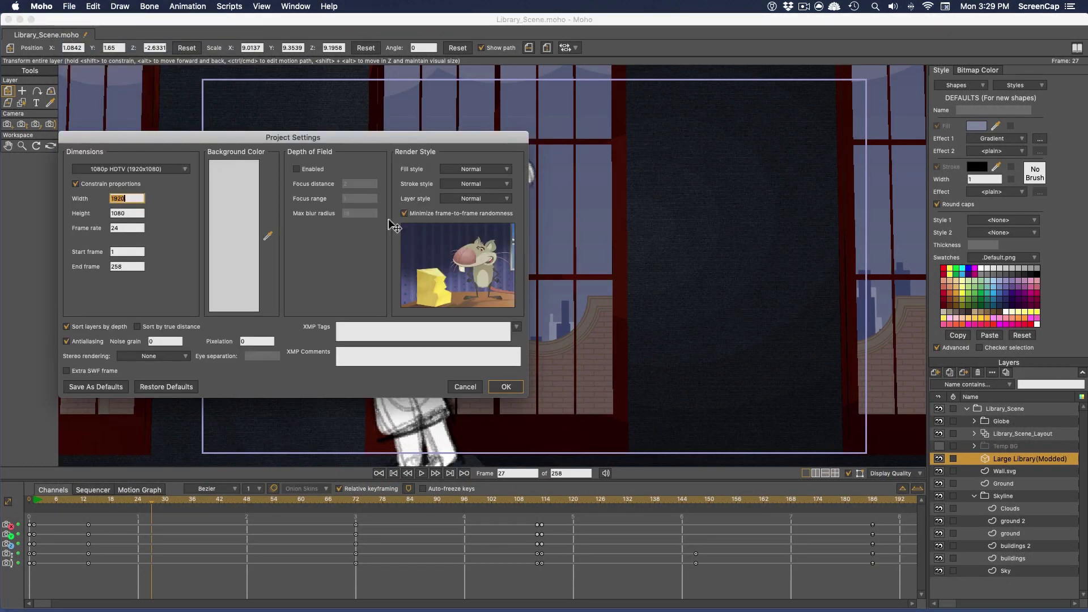
left_click(295, 169)
left_click(506, 386)
key("super+r")
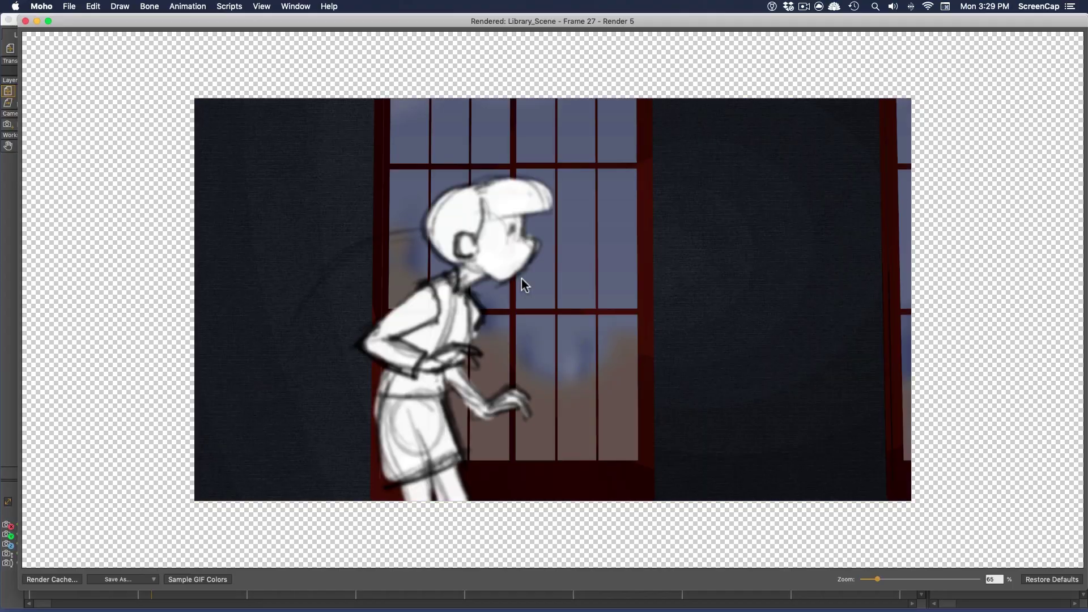
left_click(25, 21)
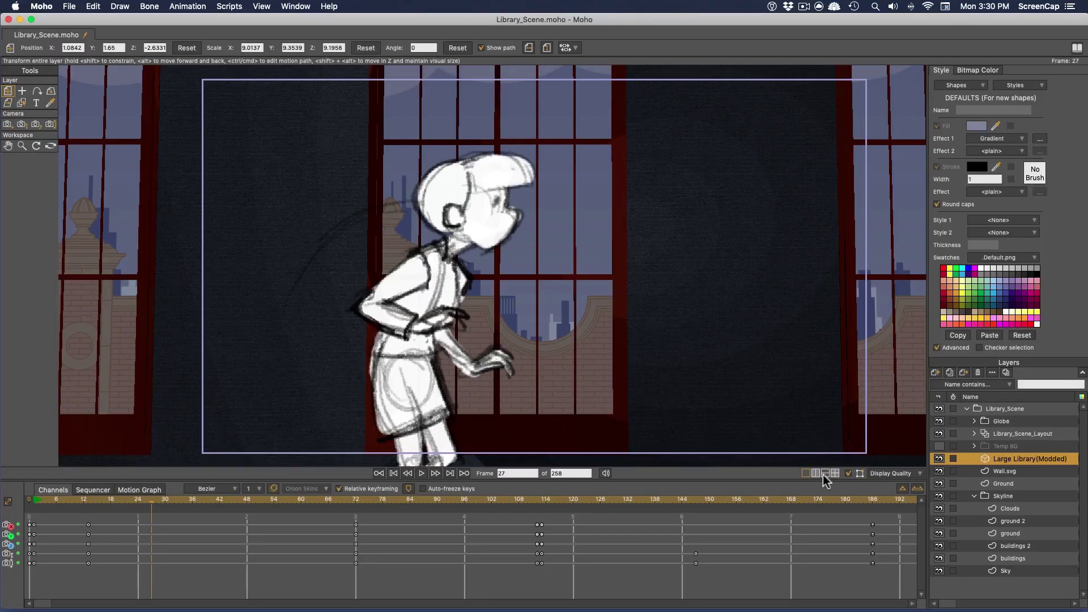
- Split the workspace into two viewports and orbit one to view the camera and its focus frame from outside
left_click(816, 473)
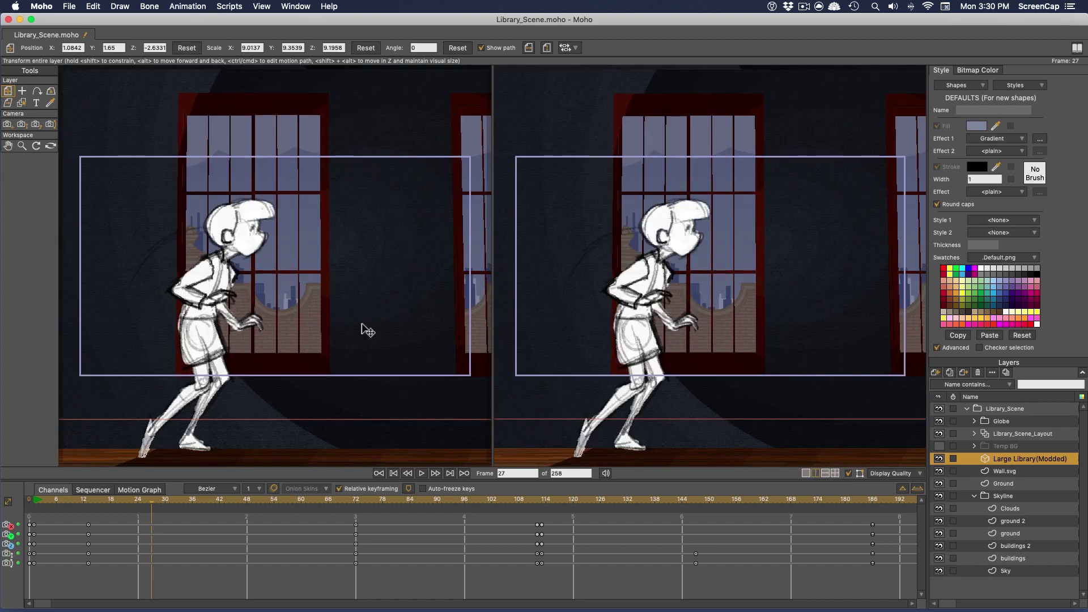
left_click(51, 146)
left_click_drag(187, 249, 294, 245)
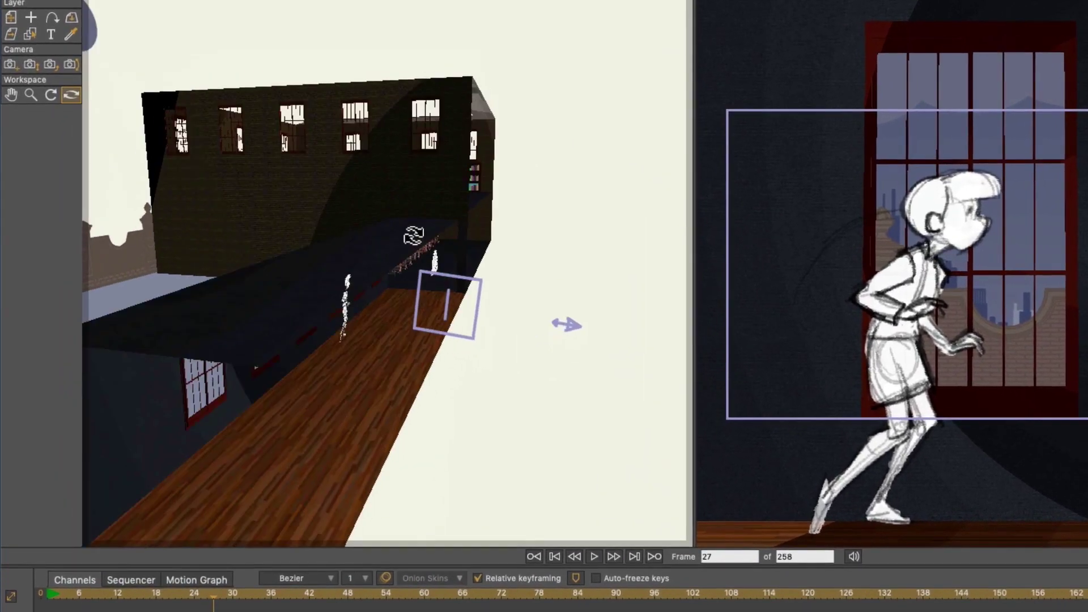
left_click_drag(413, 235, 472, 284)
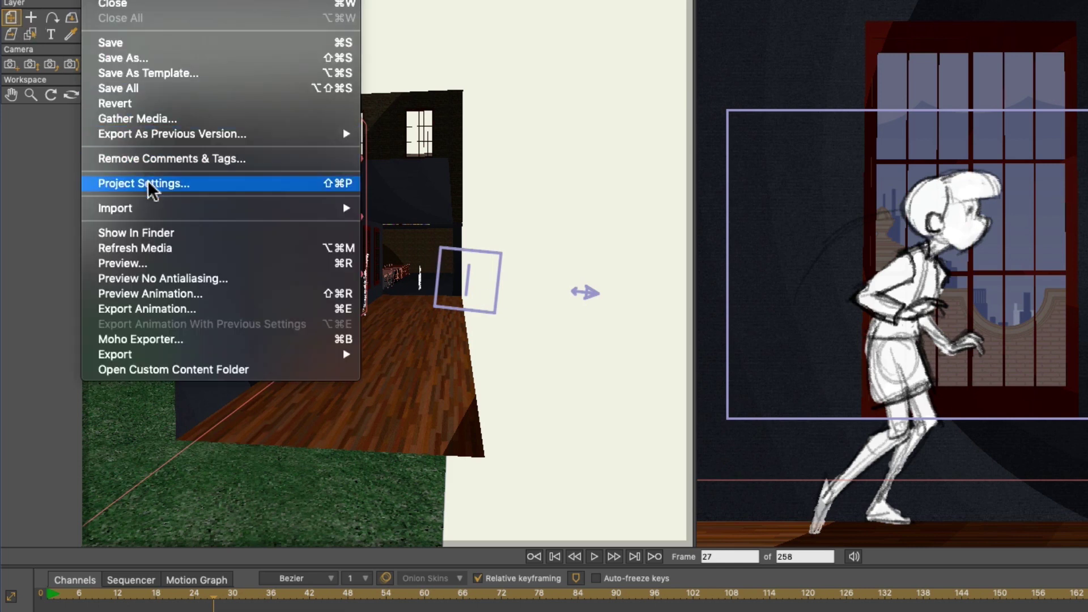
- Try a depth of field focus distance of 4, and refine it to 3.5 with a focus range of 1
left_click(152, 182)
type("4")
left_click(713, 434)
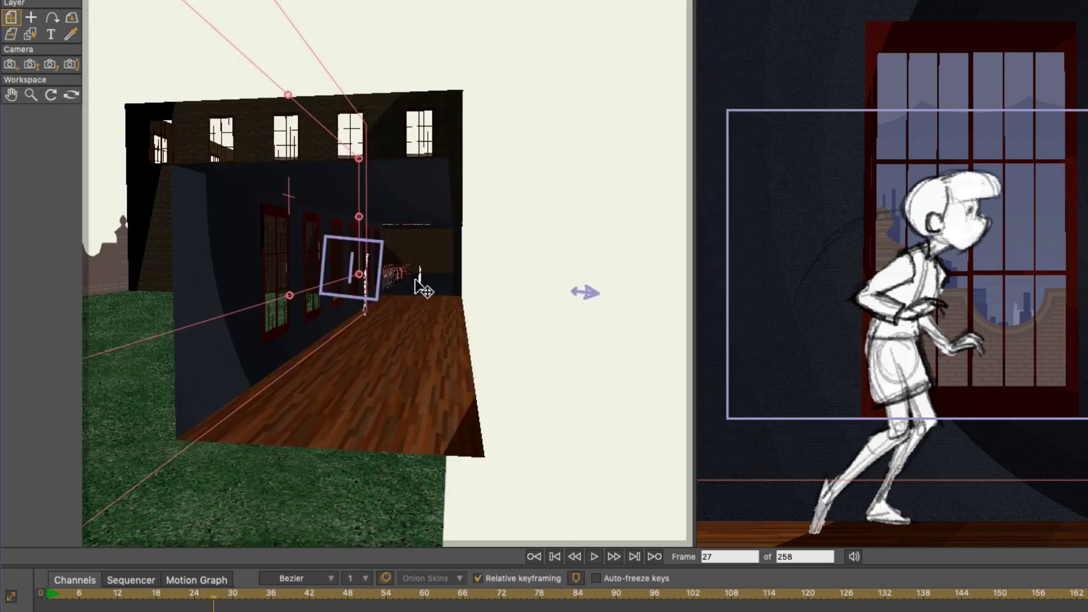
left_click(146, 177)
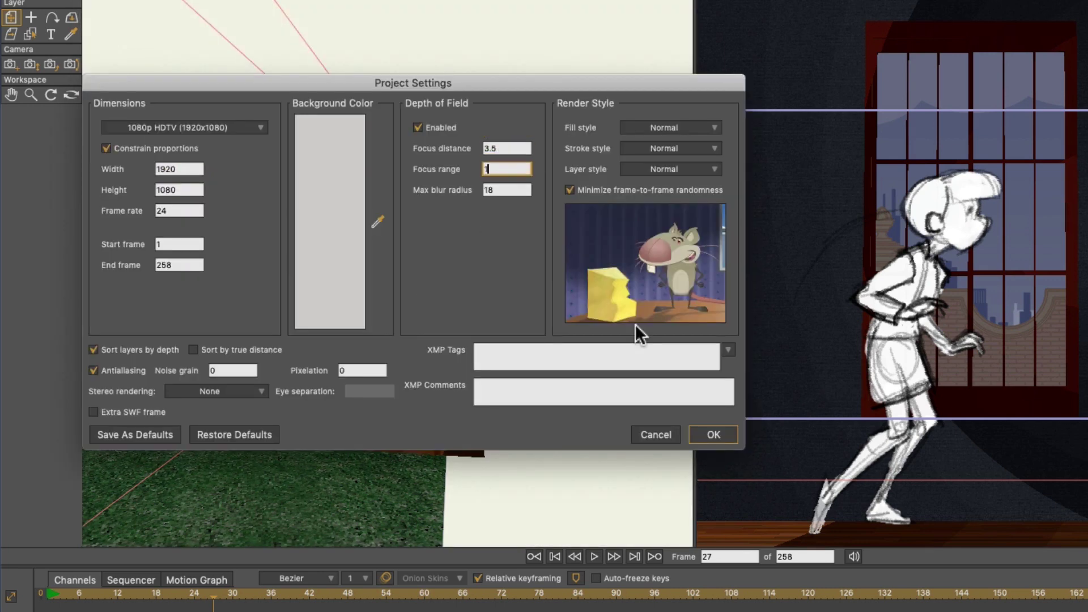
left_click(714, 435)
- Set the depth of field focus distance to 3.70 and render frame 27 to check the focus on the girl
key("9")
left_click_drag(343, 297, 384, 286)
left_click(146, 180)
key("Return")
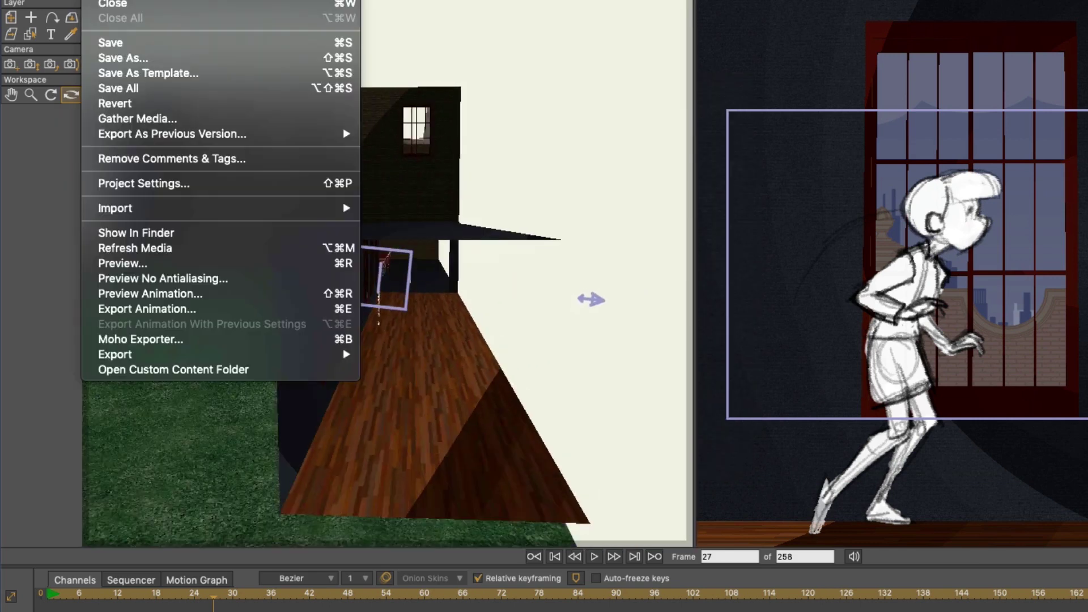
left_click(193, 180)
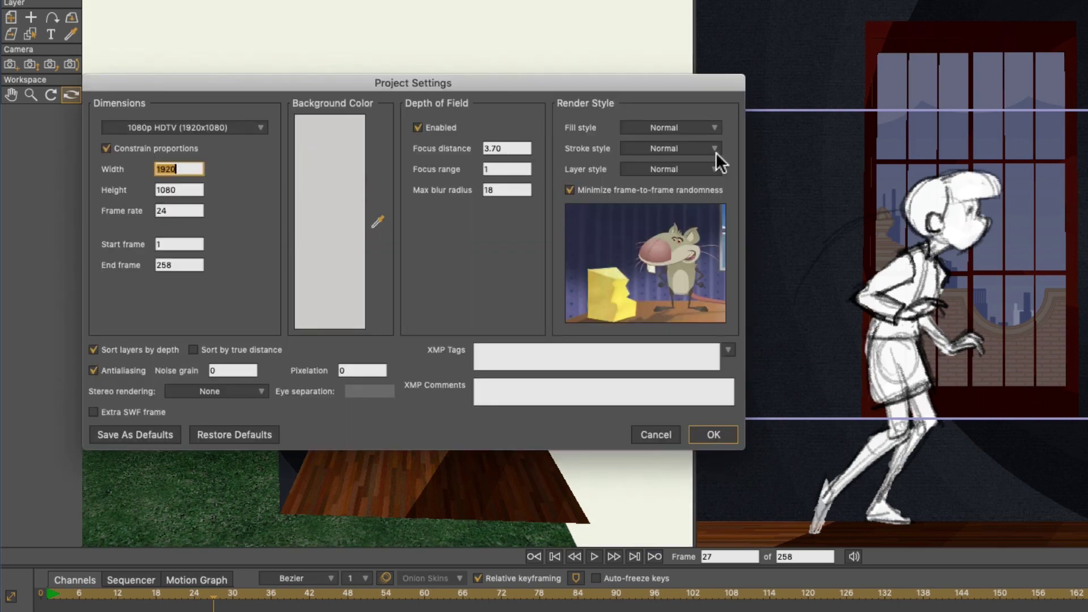
left_click(700, 434)
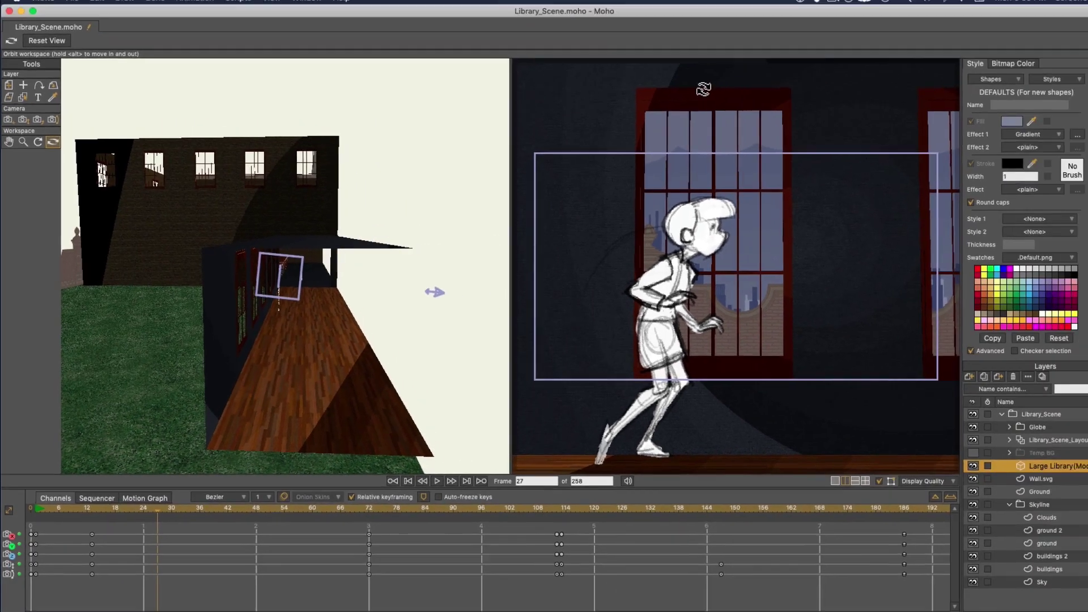
key("super+r")
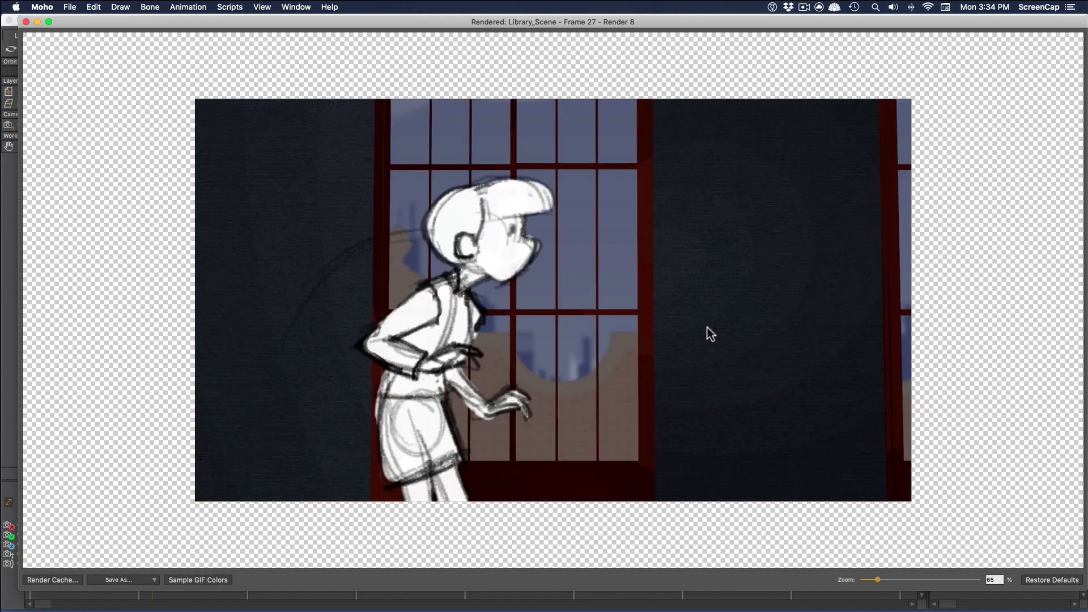
key("super+w")
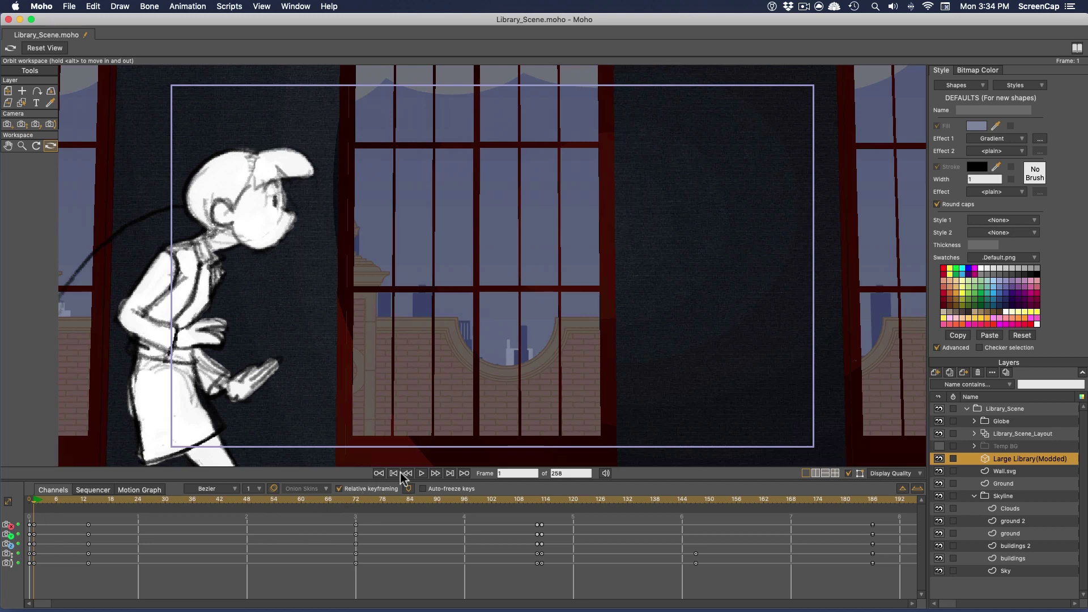
- Play the animation from frame 1 and scrub up to frame 108 to review the camera move
left_click(423, 472)
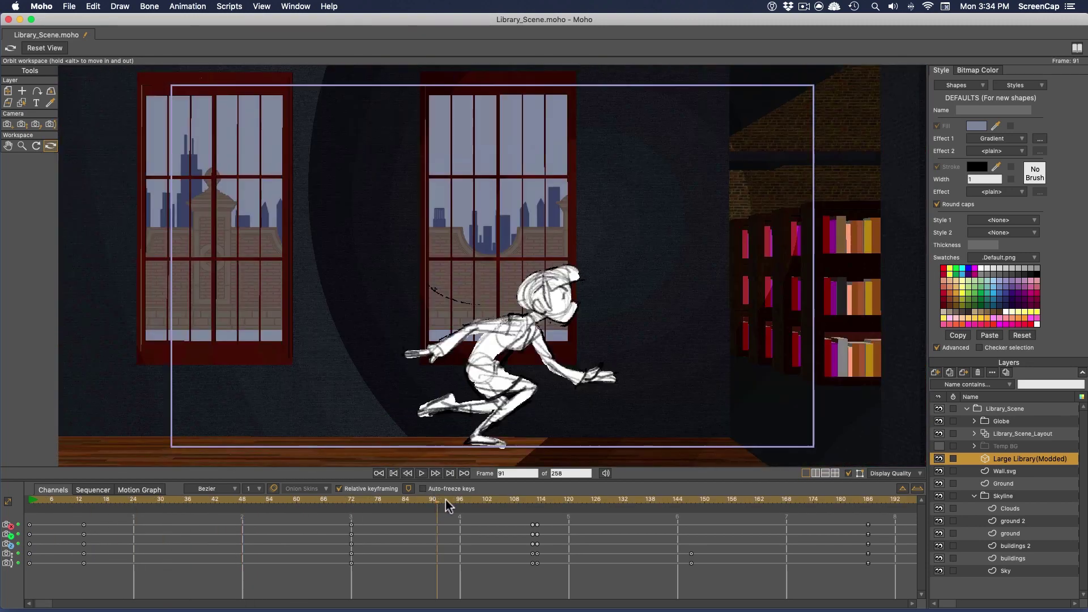
left_click(459, 499)
left_click(483, 501)
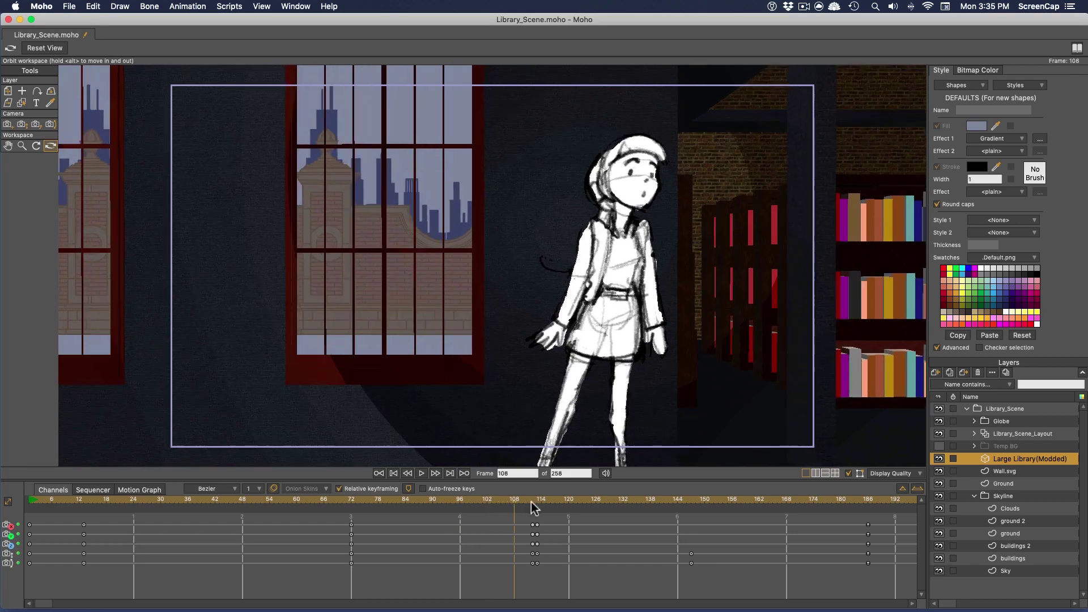